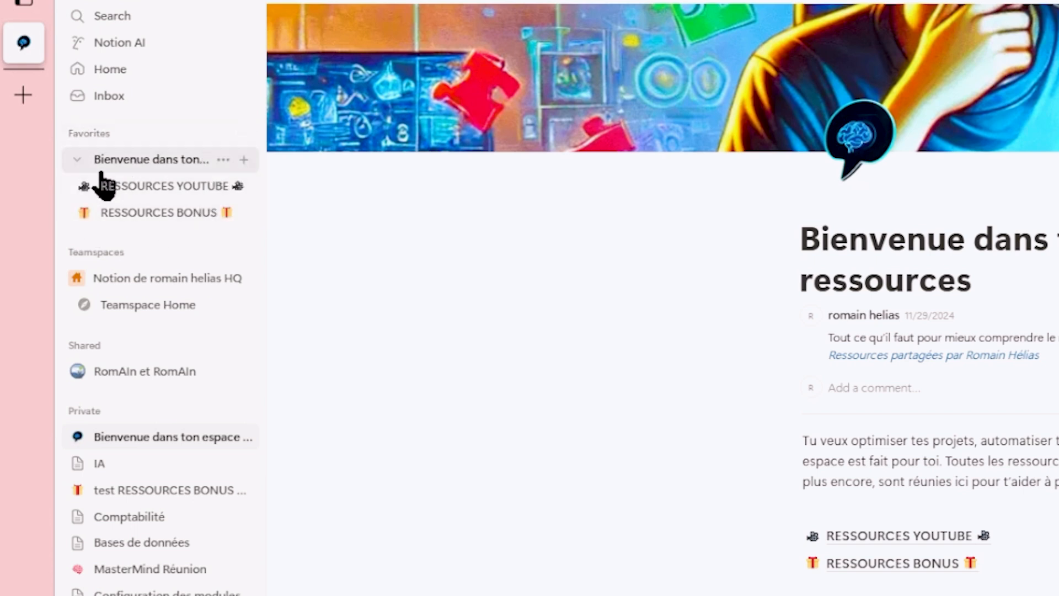
- Add the habit tracker & dashboard template from the Templates gallery to the workspace
{"action": "right_click", "coordinate": [166, 439]}
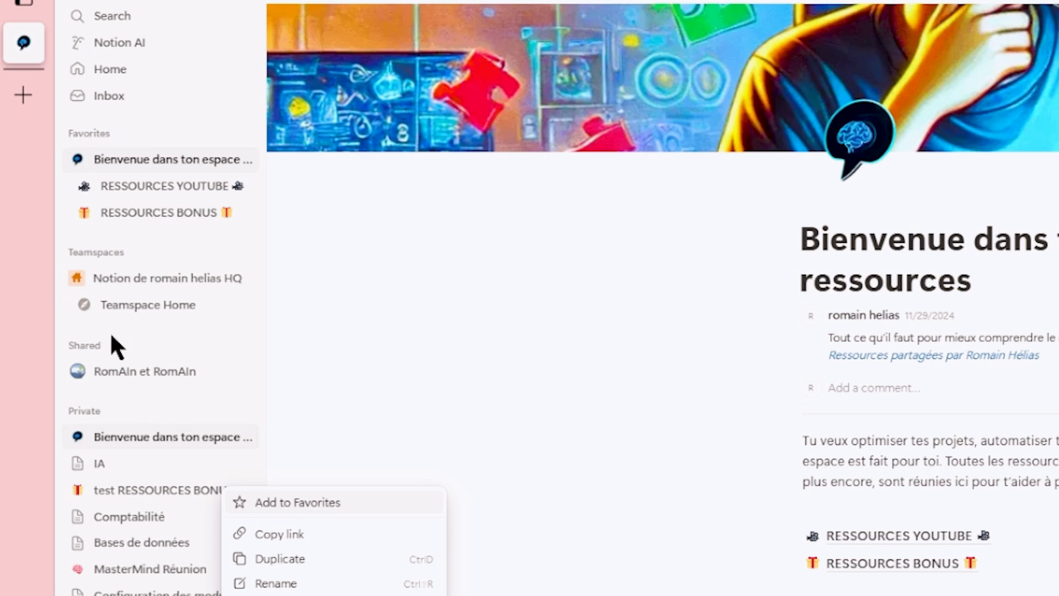
{"action": "left_click", "coordinate": [387, 342]}
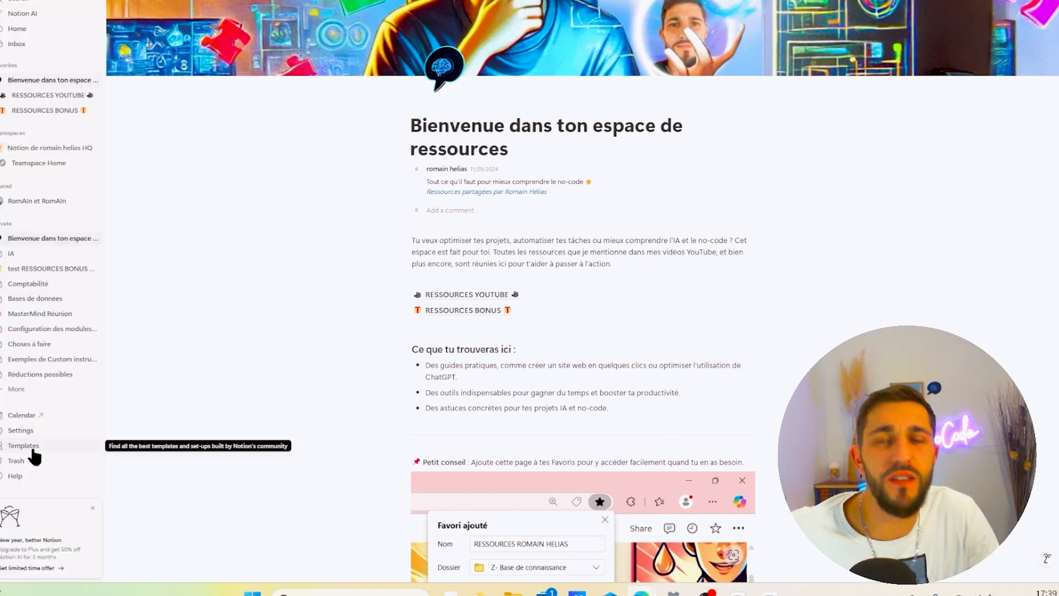
{"action": "left_click", "coordinate": [32, 451]}
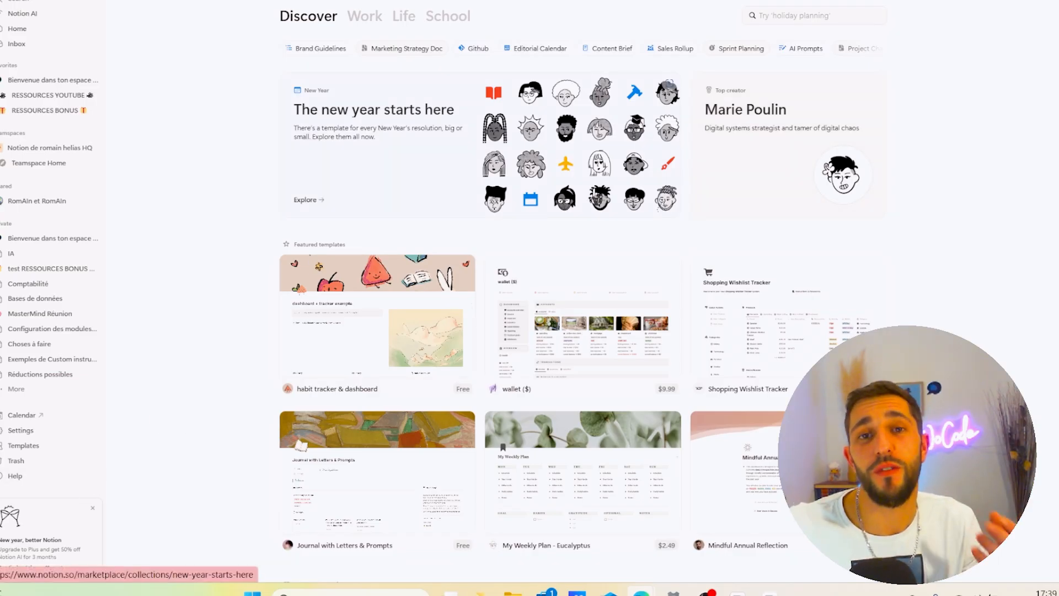
{"action": "left_click", "coordinate": [466, 338]}
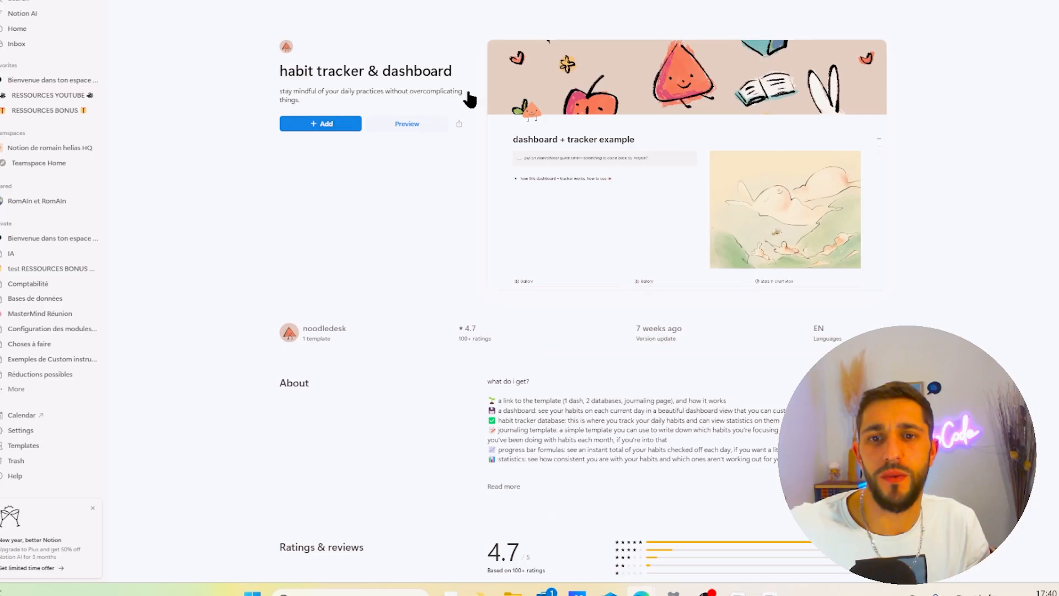
{"action": "left_click", "coordinate": [308, 128]}
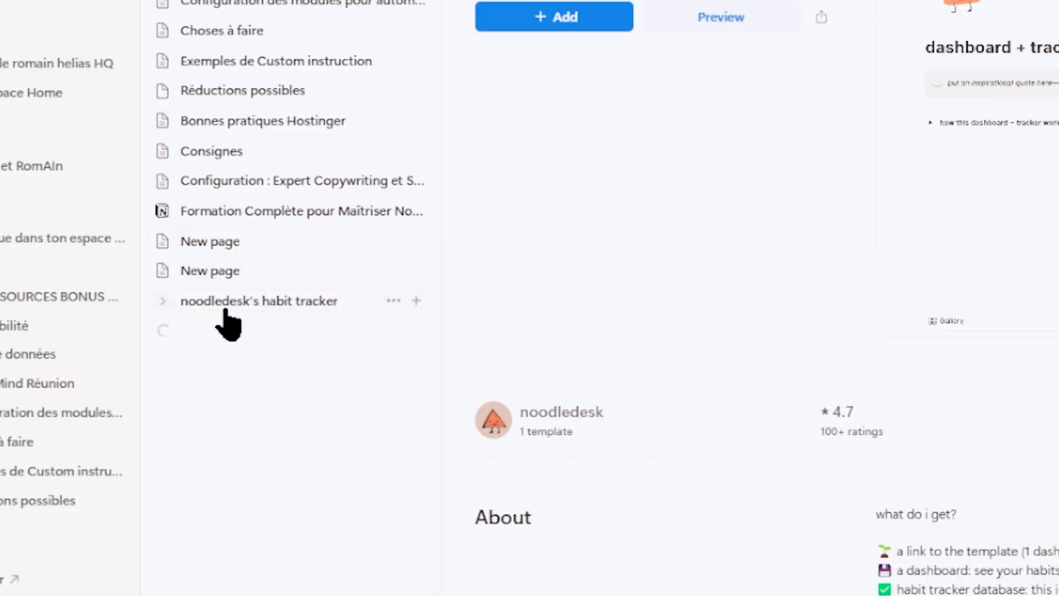
{"action": "left_click", "coordinate": [229, 308]}
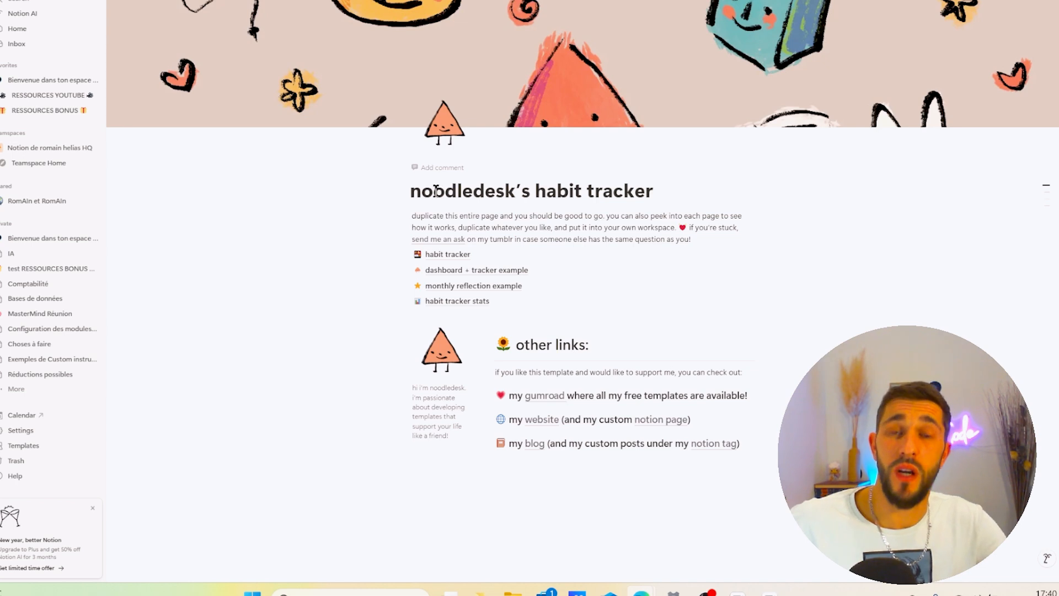
- Create a new private page titled Vidéo du jour and move it to the top of the Private section
{"action": "scroll", "coordinate": [600, 232], "scroll_direction": "down", "scroll_amount": 2}
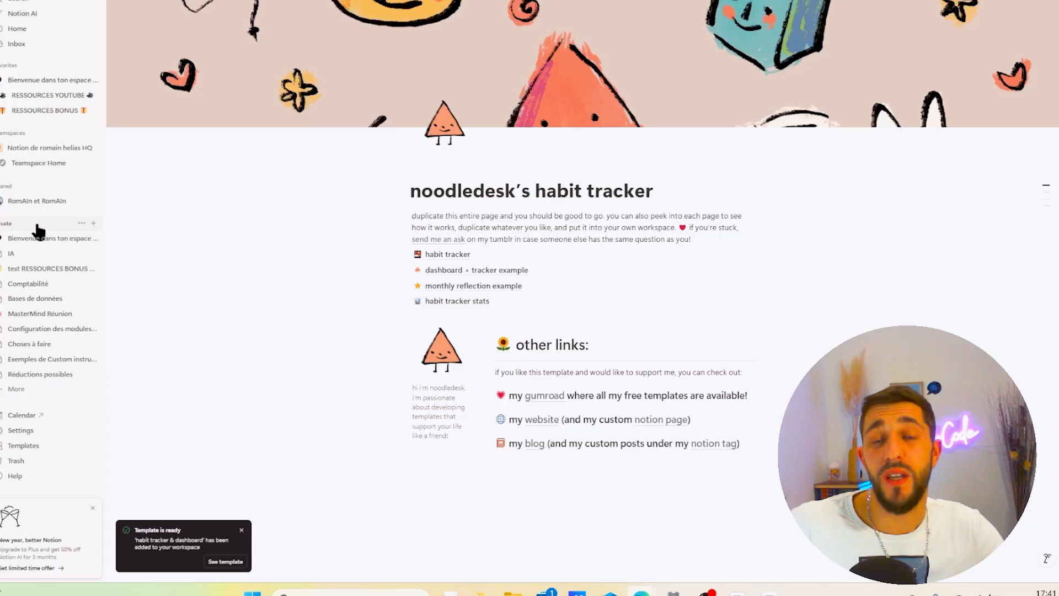
{"action": "left_click", "coordinate": [358, 255]}
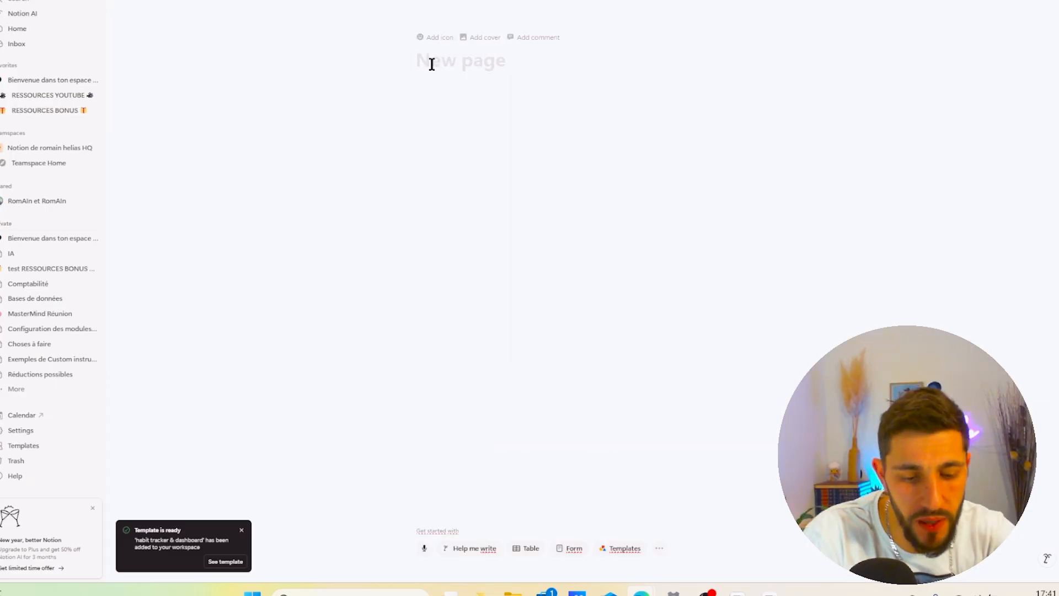
{"action": "type", "text": "Vidéo du jour"}
{"action": "key", "text": "Return"}
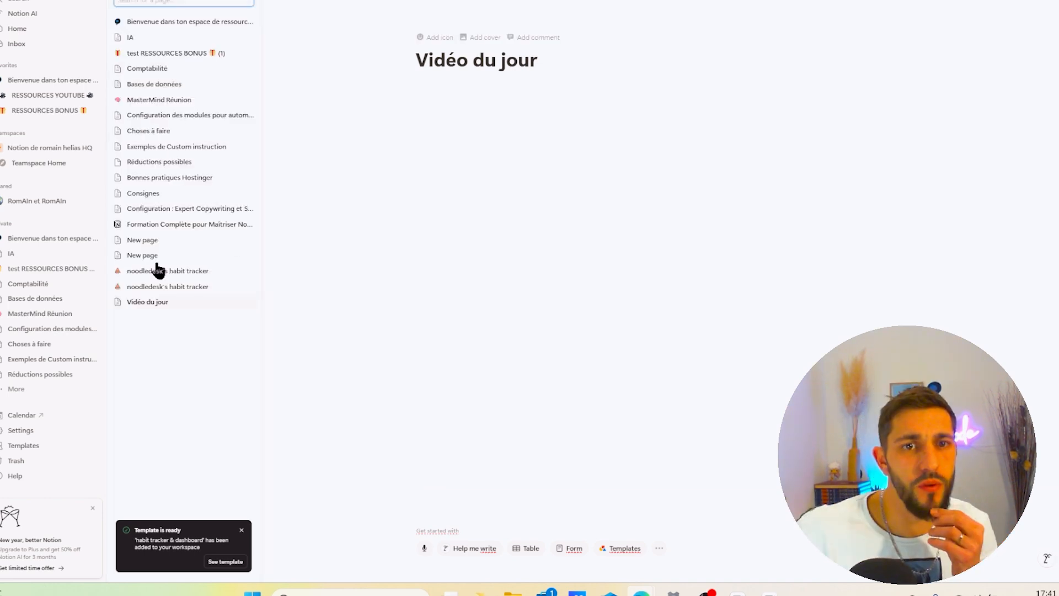
{"action": "left_click_drag", "start_coordinate": [154, 303], "coordinate": [8, 246]}
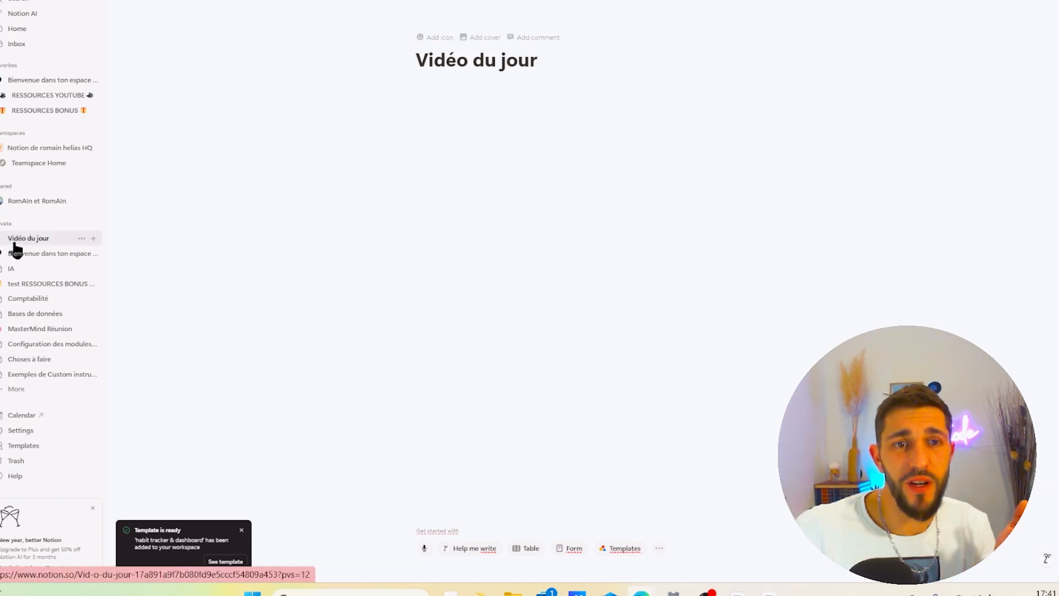
- Add a subpage titled didacticiel pour débutants inside the Vidéo du jour page
{"action": "left_click", "coordinate": [95, 239]}
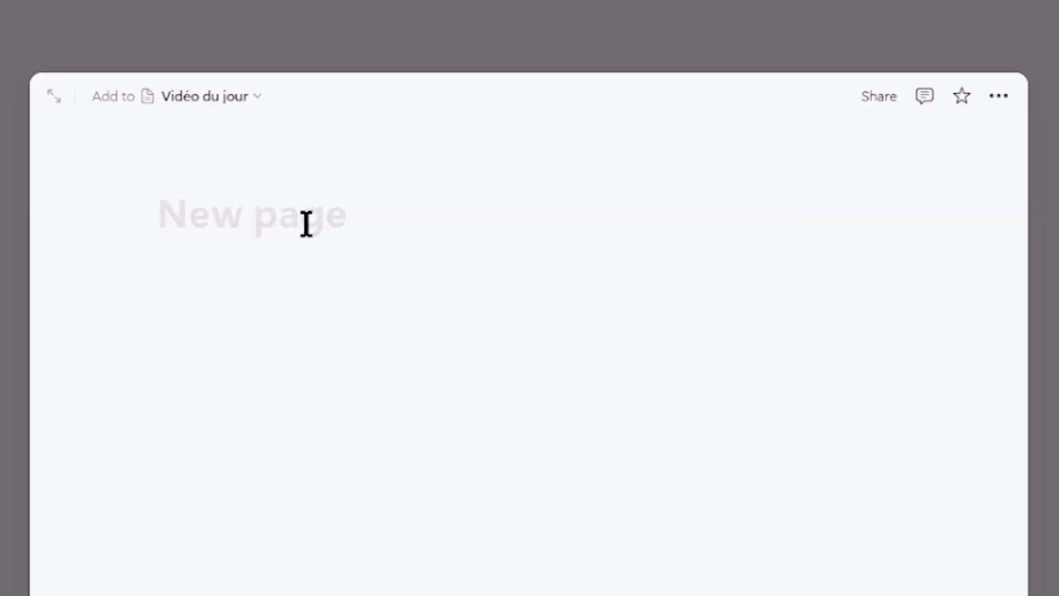
{"action": "type", "text": "didacticie"}
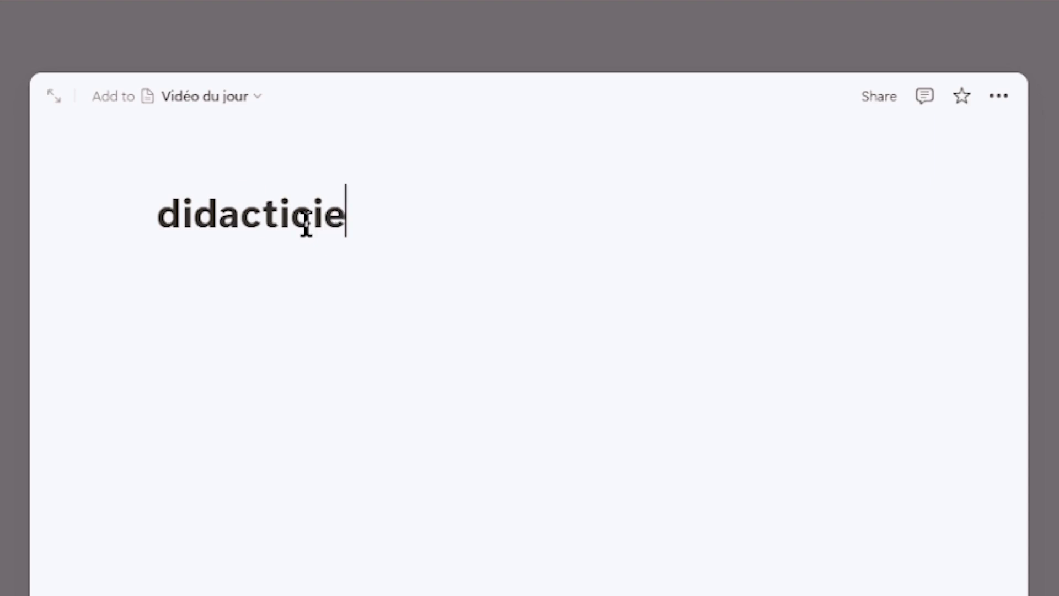
{"action": "type", "text": "l pour débutants"}
{"action": "key", "text": "Return"}
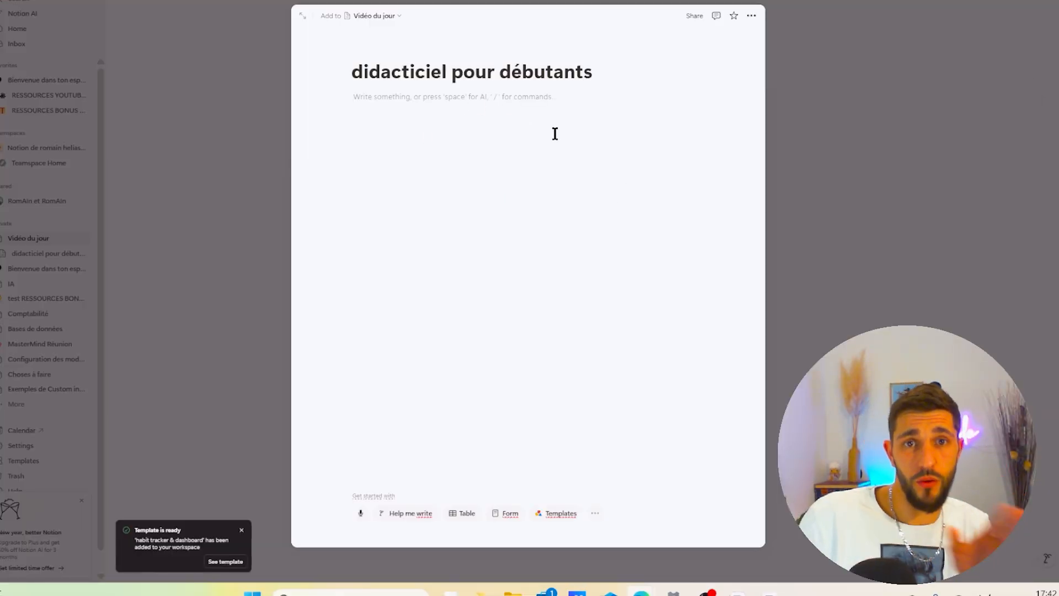
{"action": "left_click", "coordinate": [248, 265]}
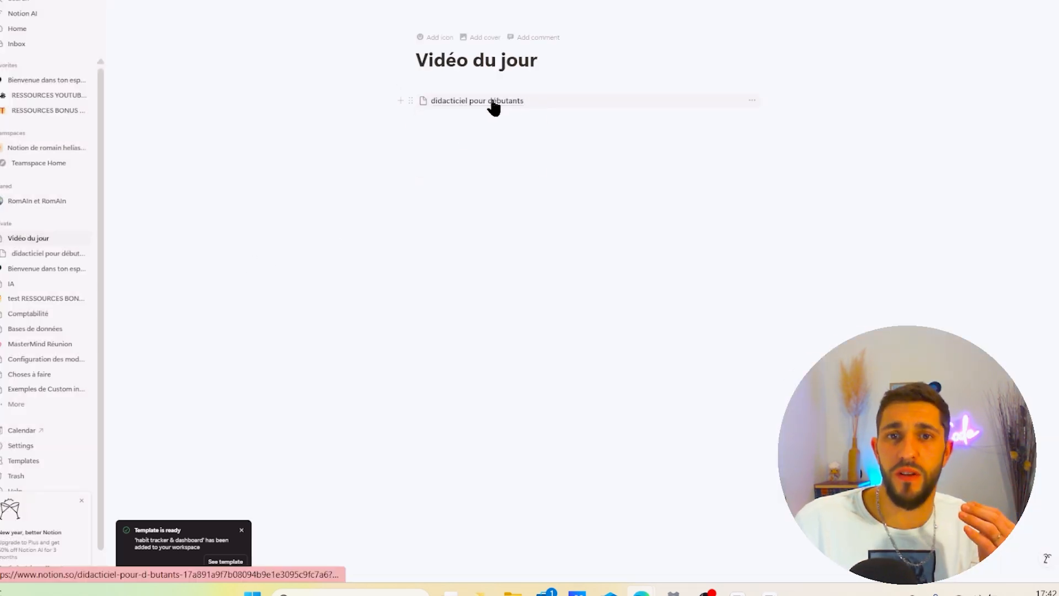
- Open the didacticiel pour débutants subpage and give it a page icon, browsing the Emoji, Icons and Upload options
{"action": "left_click", "coordinate": [493, 108]}
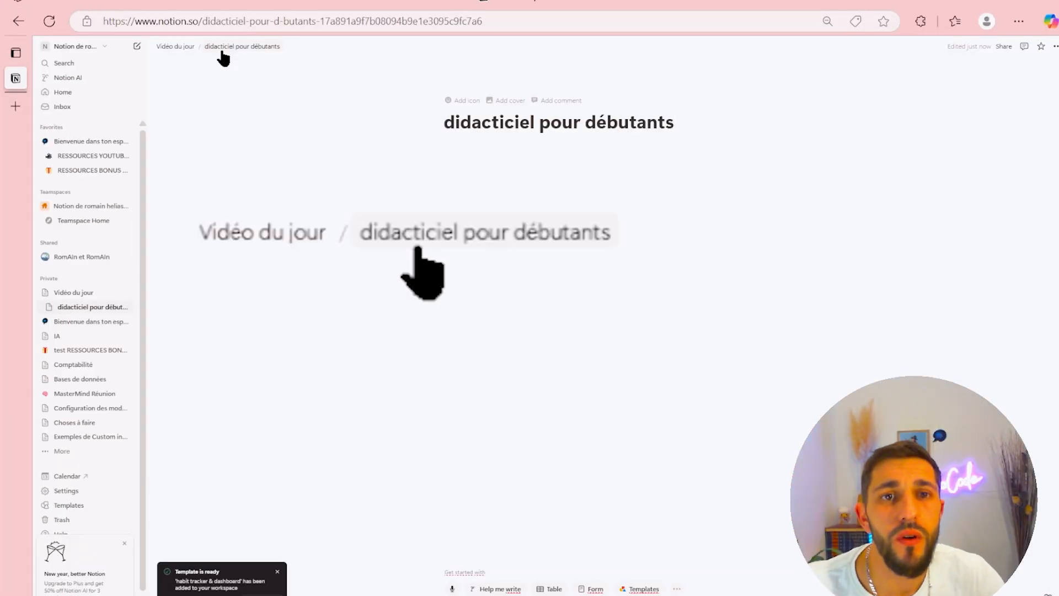
{"action": "left_click", "coordinate": [177, 49]}
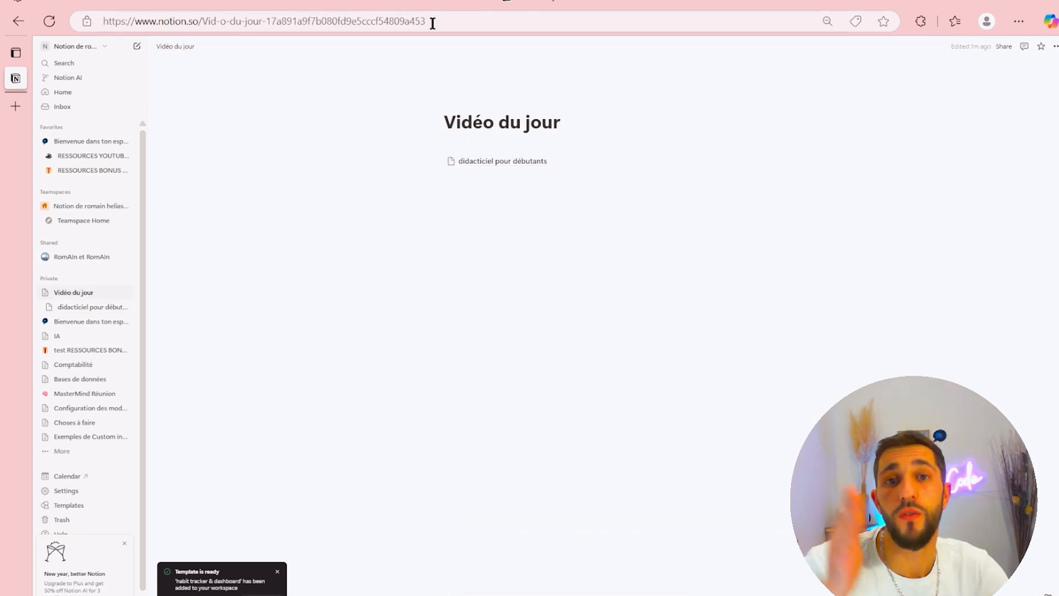
{"action": "left_click", "coordinate": [495, 169]}
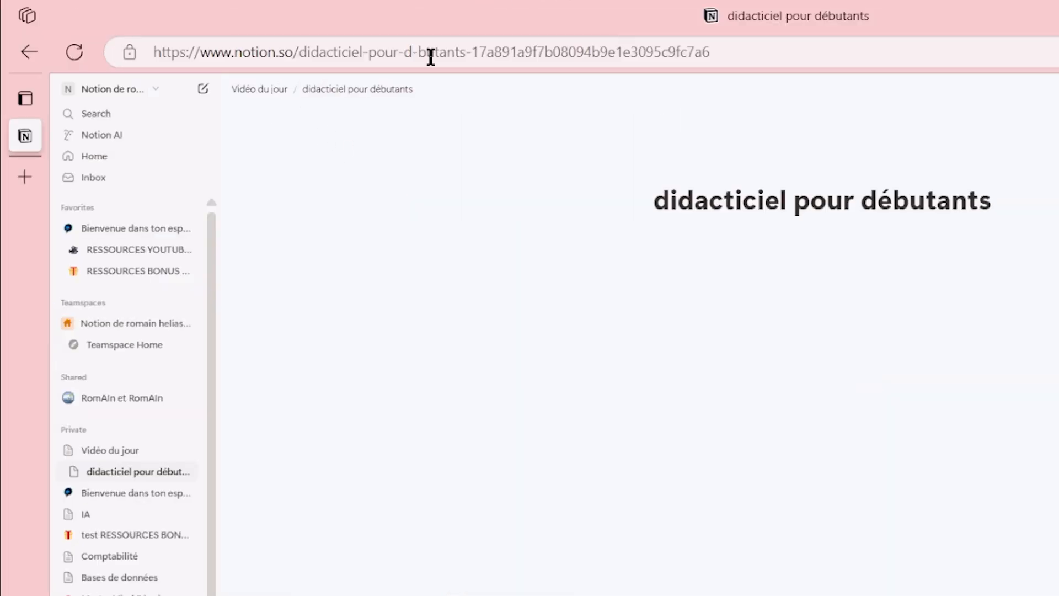
{"action": "left_click", "coordinate": [678, 179]}
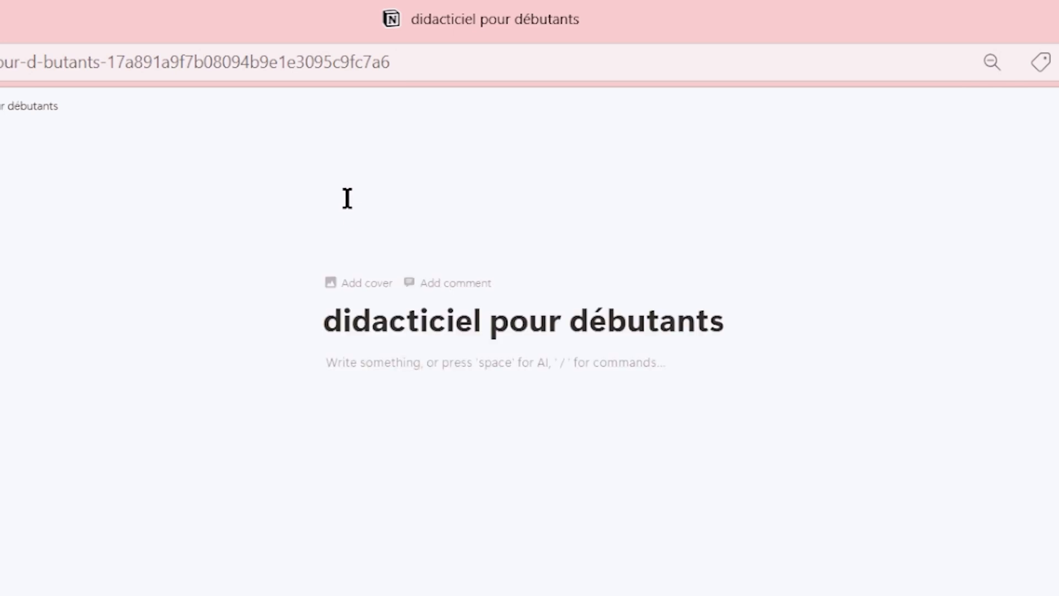
{"action": "left_click", "coordinate": [348, 215]}
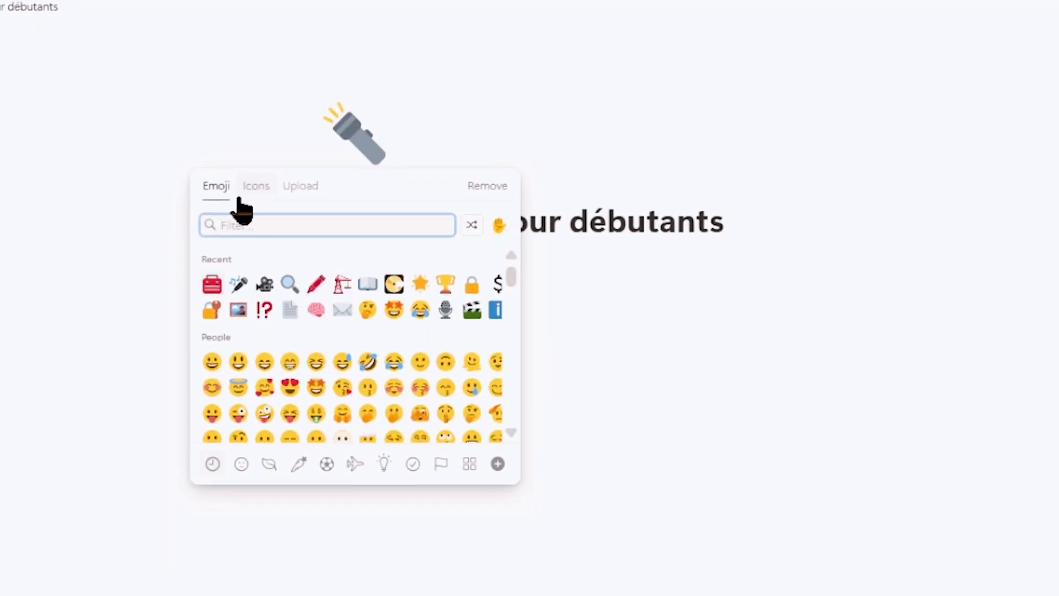
{"action": "left_click", "coordinate": [256, 185]}
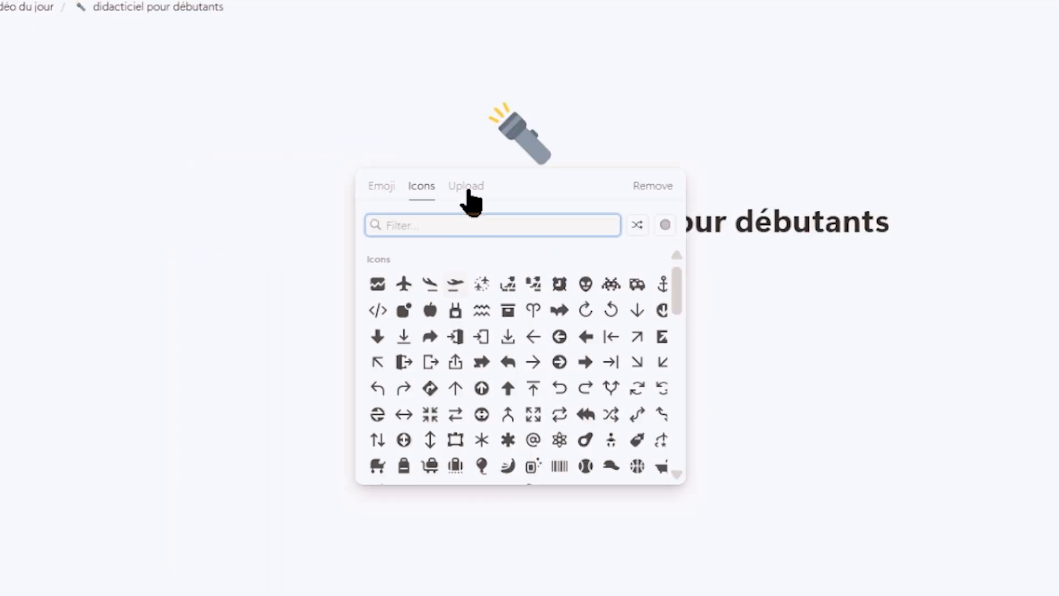
{"action": "left_click", "coordinate": [300, 186]}
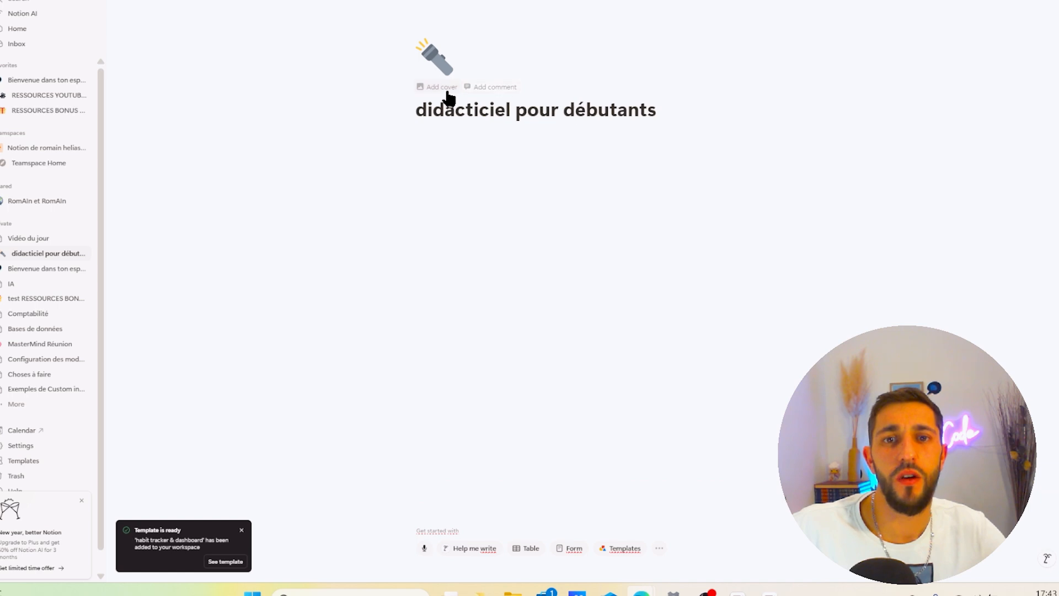
- Add a cover image to the subpage and reposition it within the banner, saving the position
{"action": "left_click", "coordinate": [445, 88]}
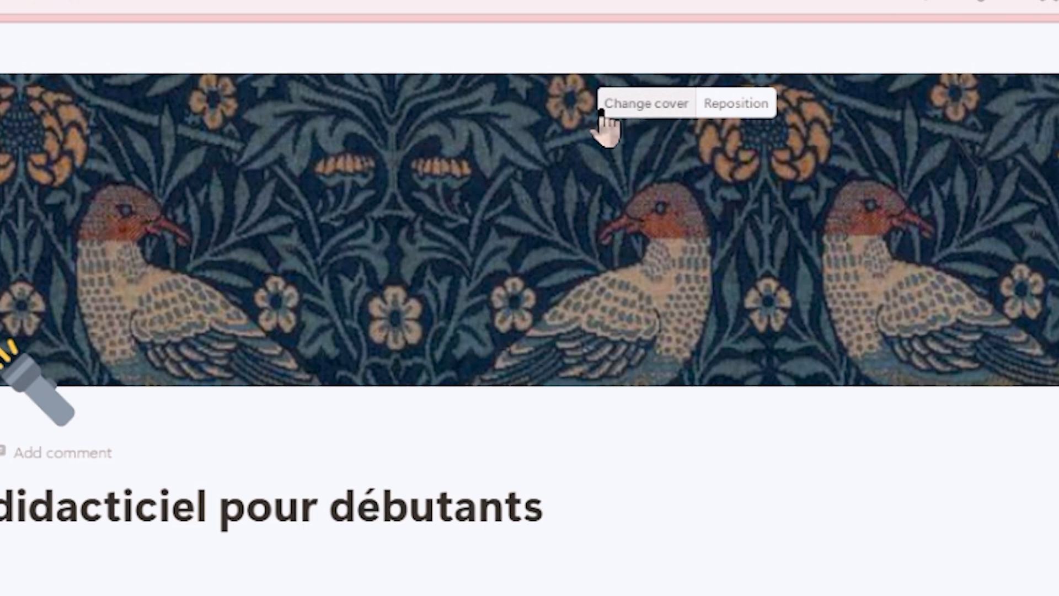
{"action": "left_click", "coordinate": [738, 110]}
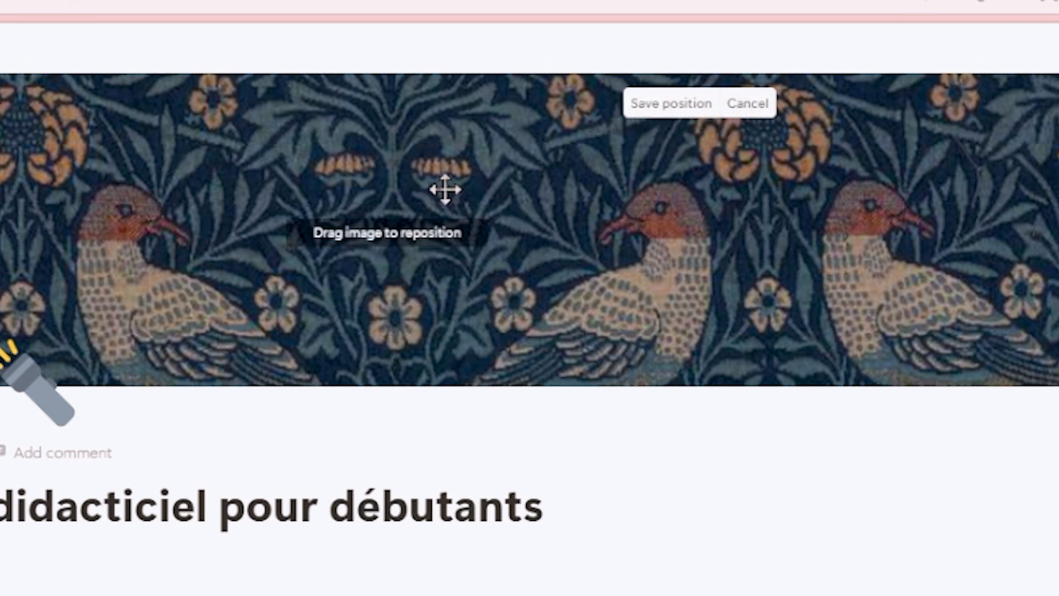
{"action": "left_click_drag", "start_coordinate": [532, 310], "coordinate": [490, 458]}
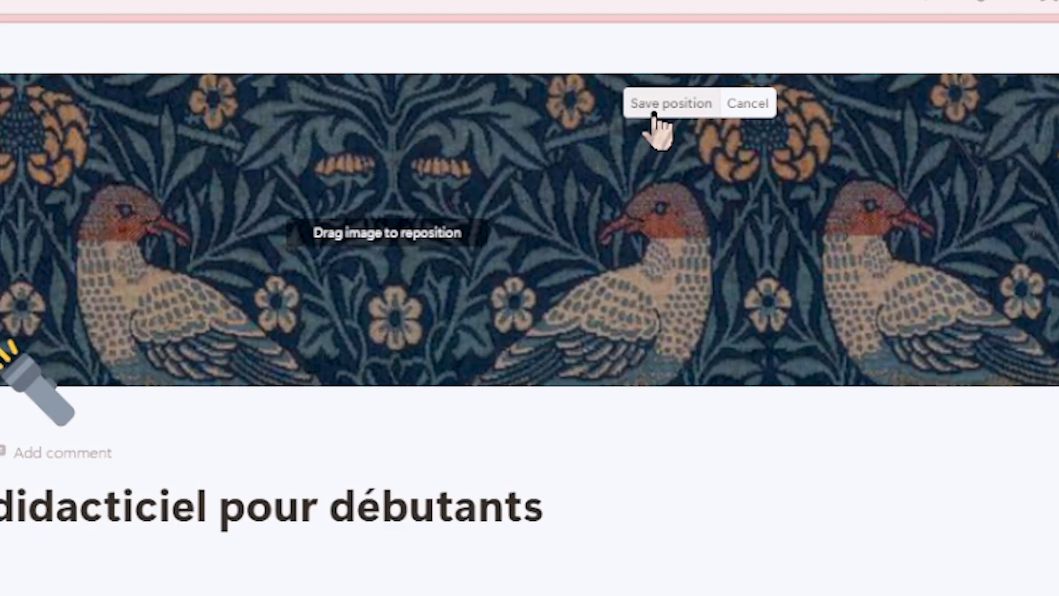
{"action": "left_click", "coordinate": [711, 5]}
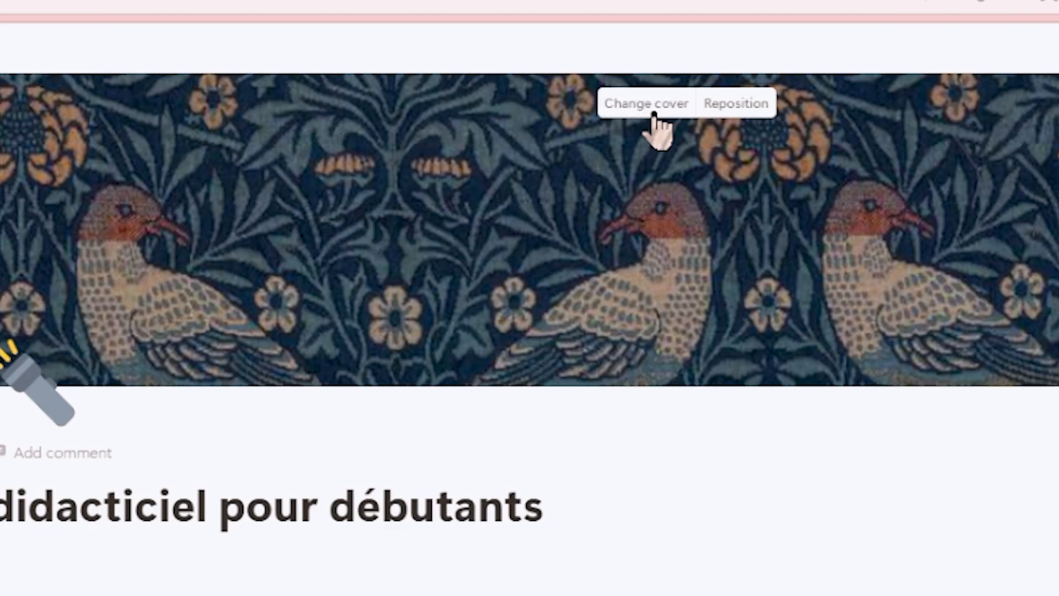
- Browse the cover gallery and the upload option without changing the cover
{"action": "left_click", "coordinate": [654, 114]}
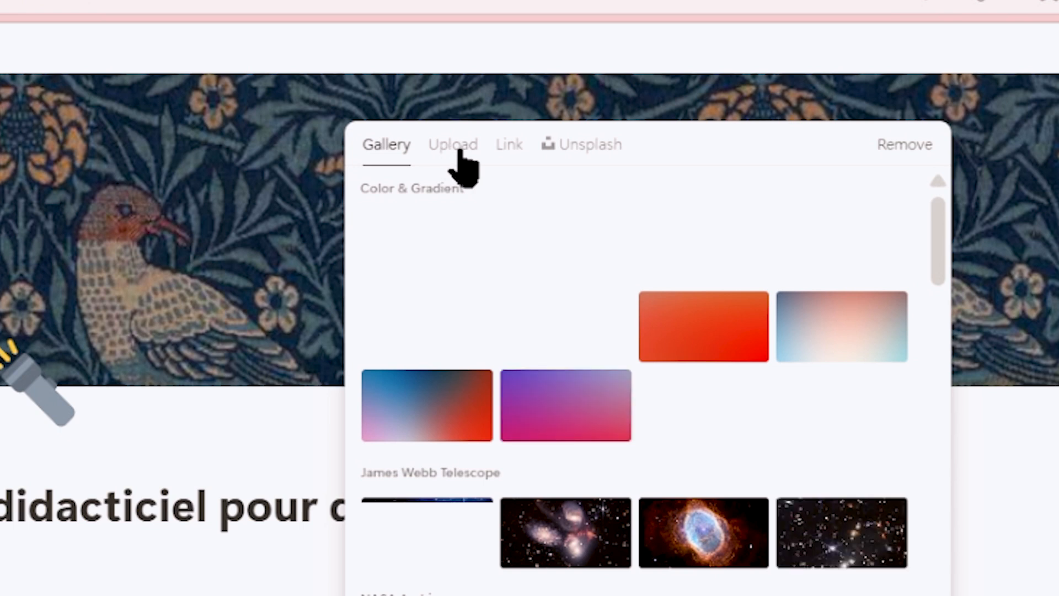
{"action": "scroll", "coordinate": [552, 358], "scroll_direction": "down", "scroll_amount": 10}
{"action": "scroll", "coordinate": [567, 367], "scroll_direction": "down", "scroll_amount": 8}
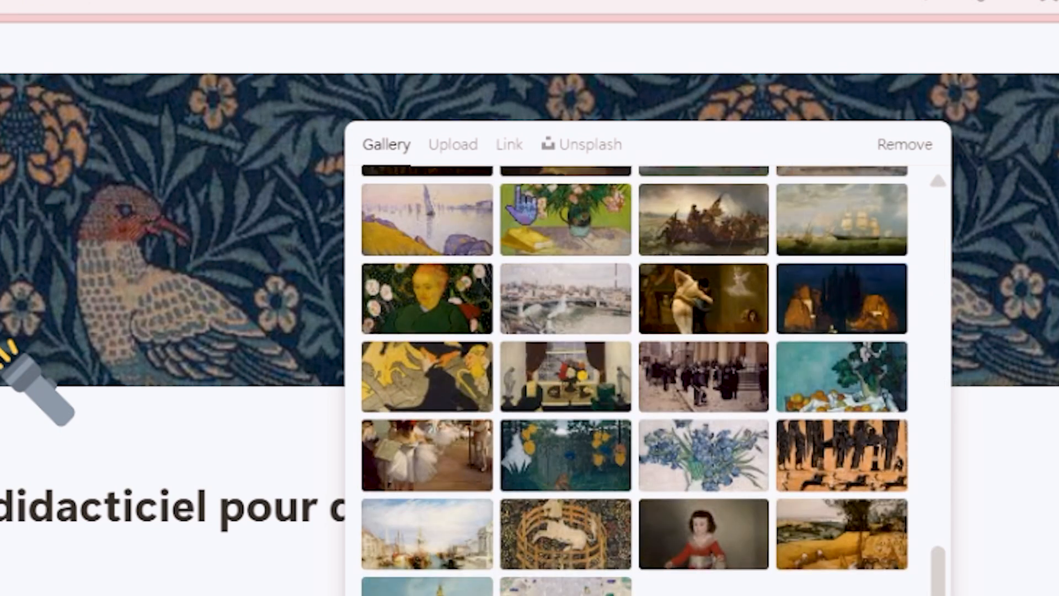
{"action": "left_click", "coordinate": [452, 144]}
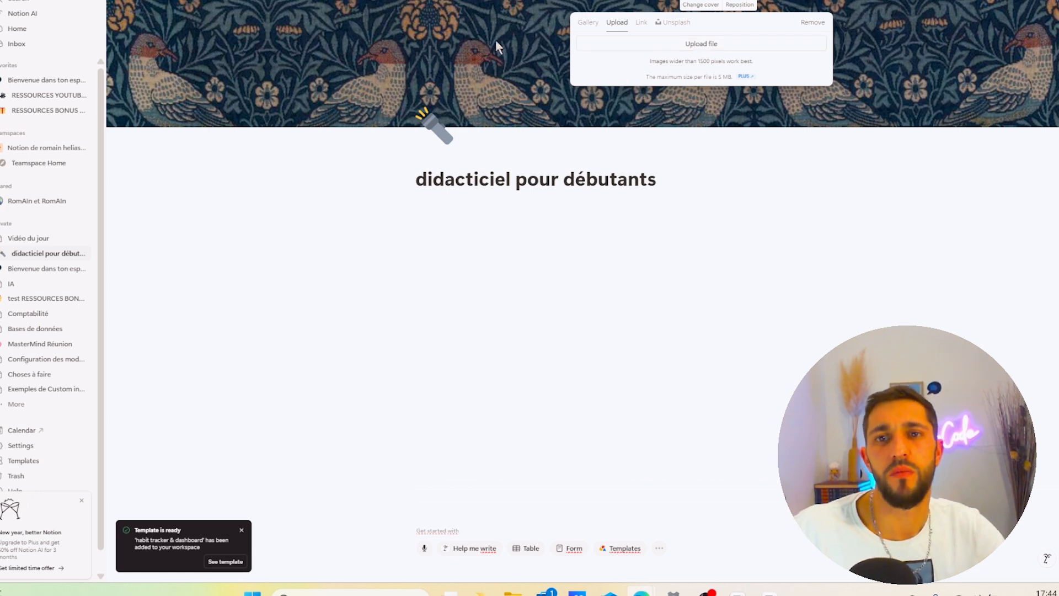
{"action": "left_click", "coordinate": [528, 243]}
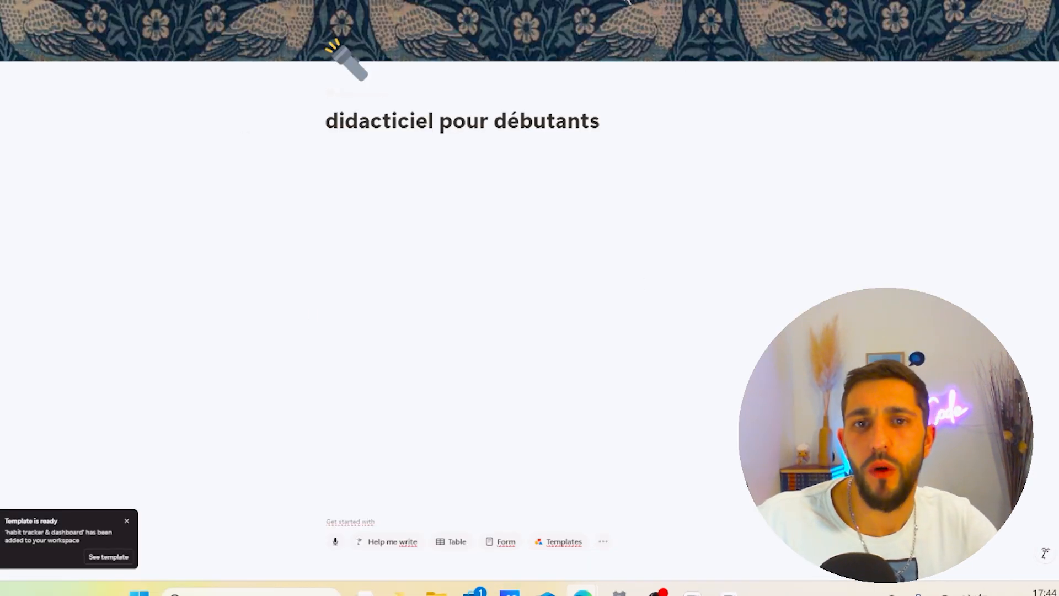
- Open the page icon picker and browse the Icons tab and its colour choices
{"action": "left_click", "coordinate": [347, 61]}
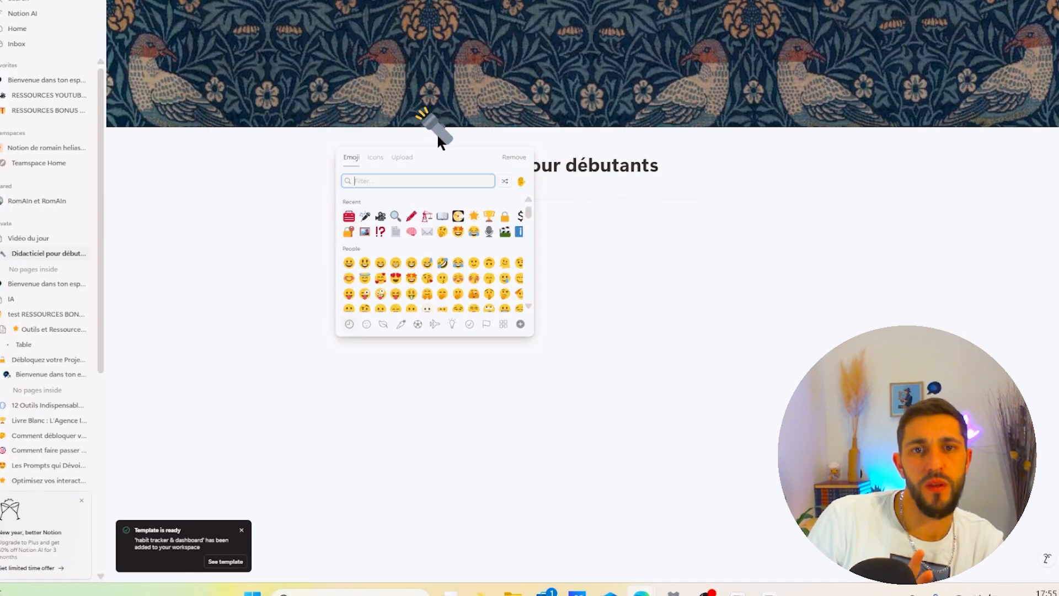
{"action": "left_click", "coordinate": [379, 163]}
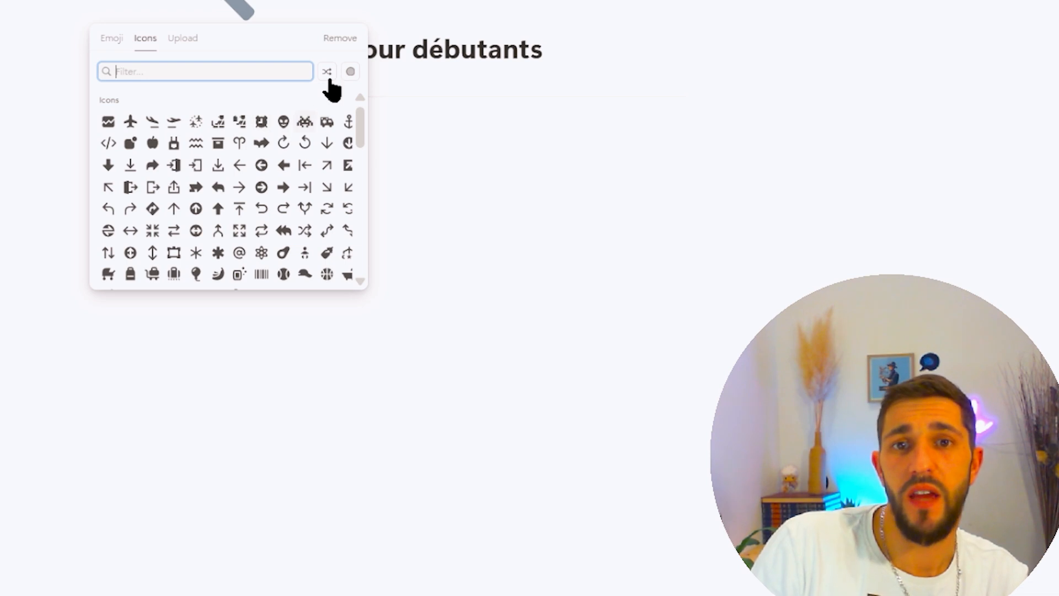
{"action": "left_click", "coordinate": [350, 73]}
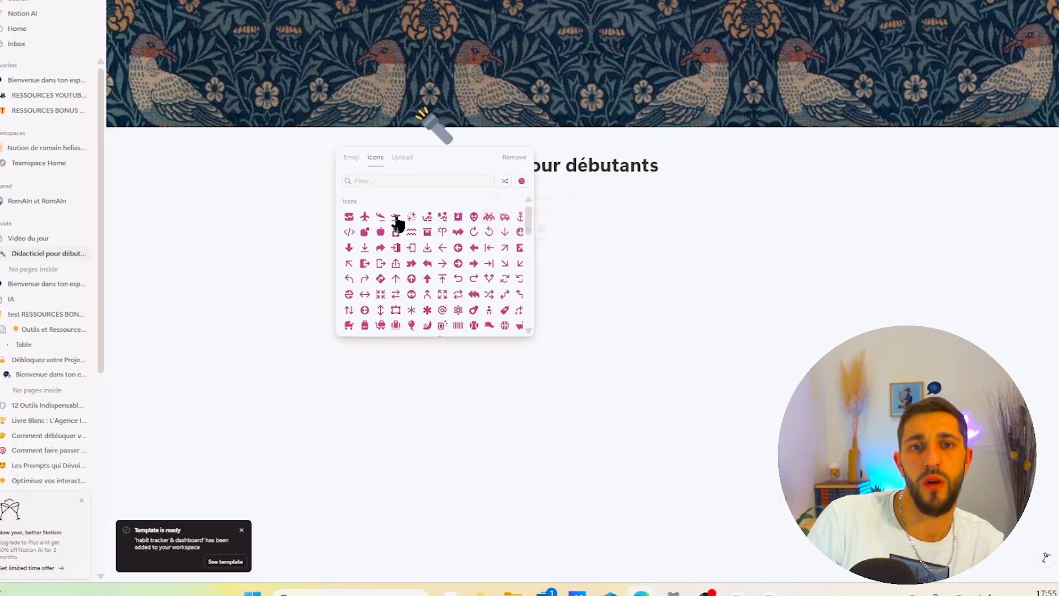
{"action": "left_click", "coordinate": [396, 219]}
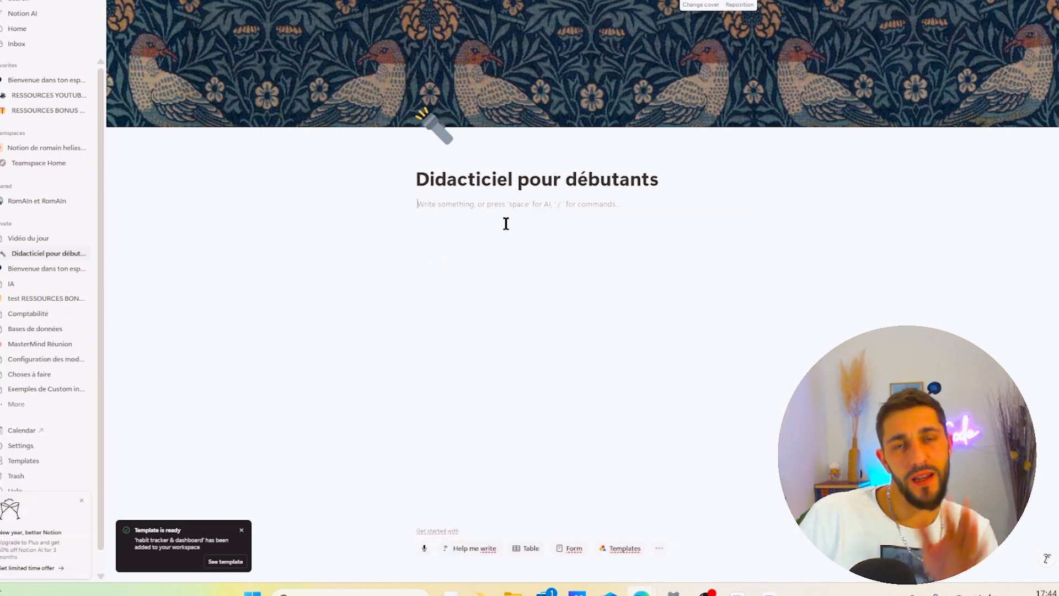
- Write "texte" as the first line of the subpage and select it to show the formatting toolbar
{"action": "type", "text": "texte"}
{"action": "key", "text": "Return"}
{"action": "left_click_drag", "start_coordinate": [430, 202], "coordinate": [463, 208]}
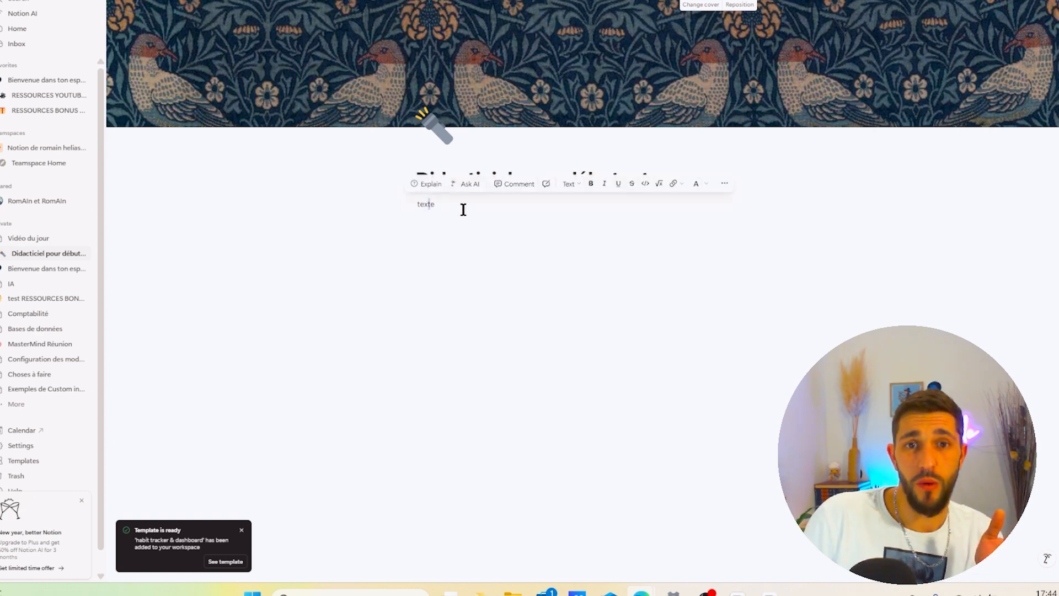
{"action": "left_click", "coordinate": [465, 210]}
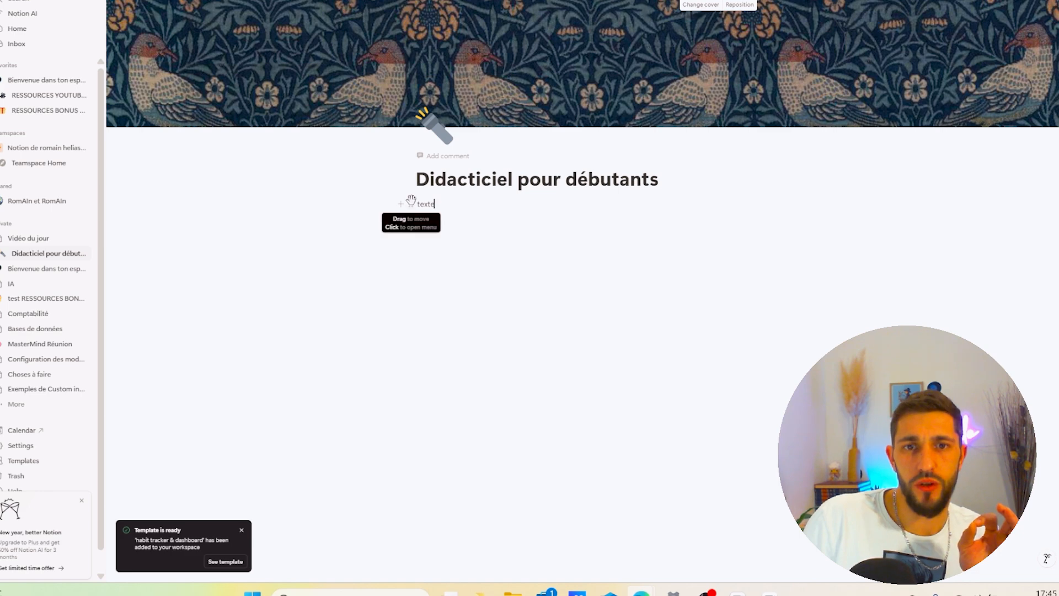
- Add a second line reading "texte 2" below the first one
{"action": "left_click", "coordinate": [410, 203]}
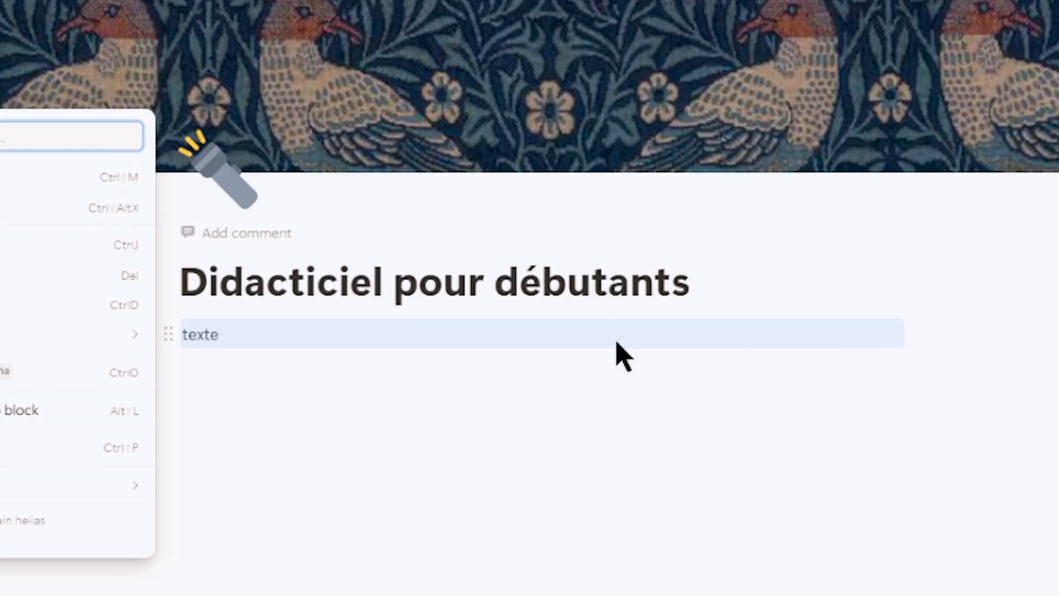
{"action": "key", "text": "Escape"}
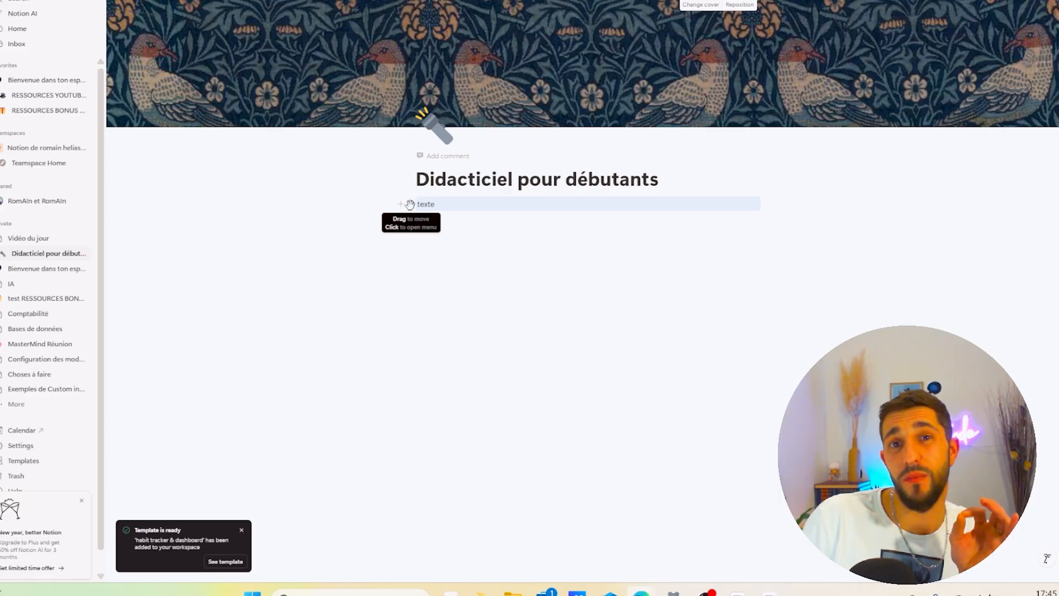
{"action": "left_click", "coordinate": [461, 218]}
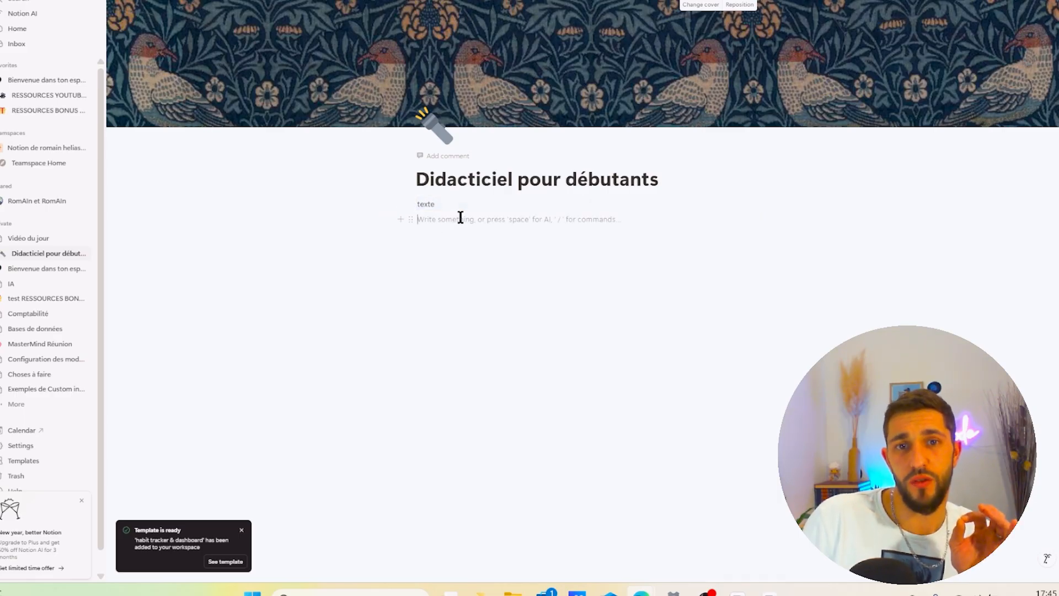
{"action": "type", "text": "texte 2"}
{"action": "key", "text": "Return"}
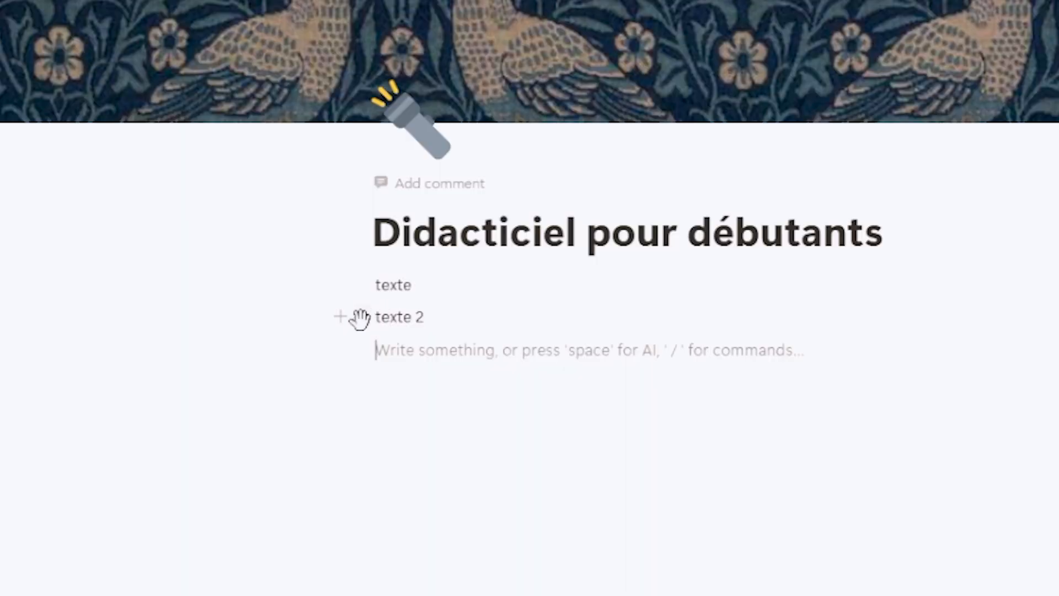
- Drag the texte 2 line above the texte line to reorder the blocks
{"action": "left_click", "coordinate": [410, 220]}
{"action": "left_click", "coordinate": [362, 287]}
{"action": "left_click", "coordinate": [361, 285]}
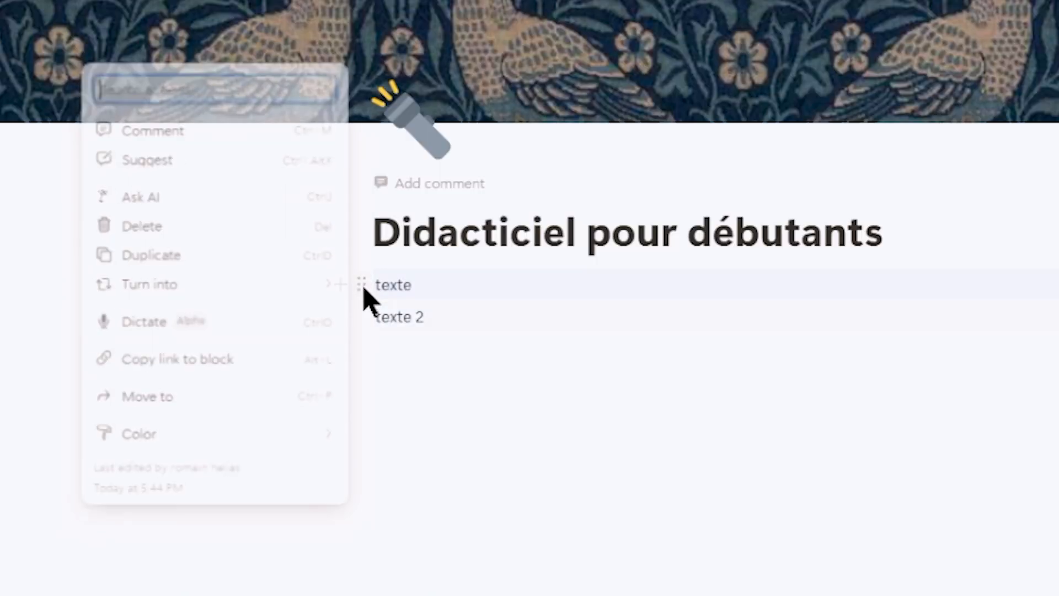
{"action": "left_click", "coordinate": [681, 535]}
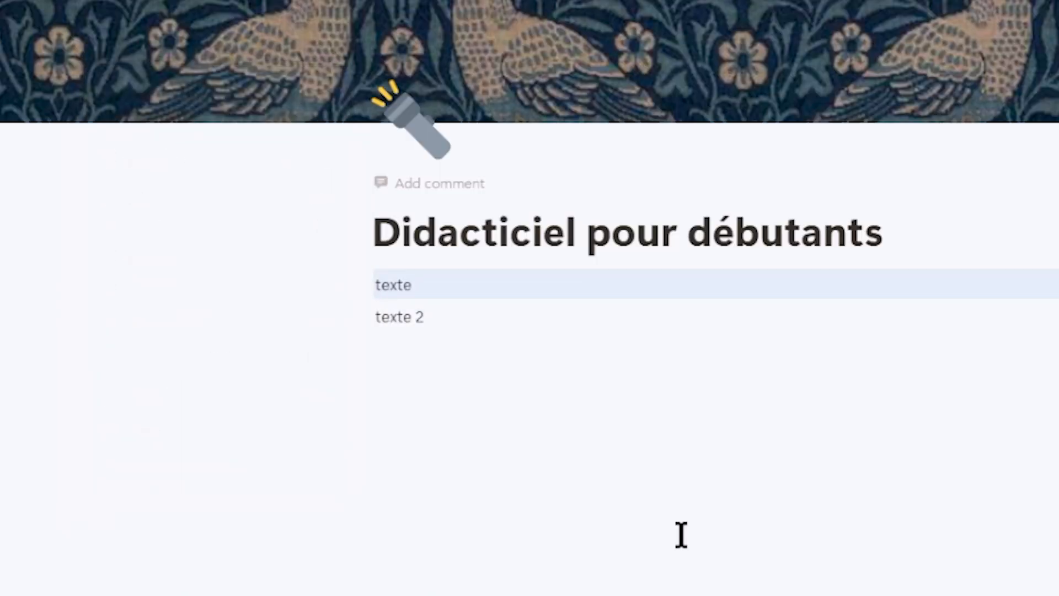
{"action": "left_click", "coordinate": [363, 317]}
{"action": "left_click", "coordinate": [370, 319]}
{"action": "left_click_drag", "start_coordinate": [365, 318], "coordinate": [397, 280]}
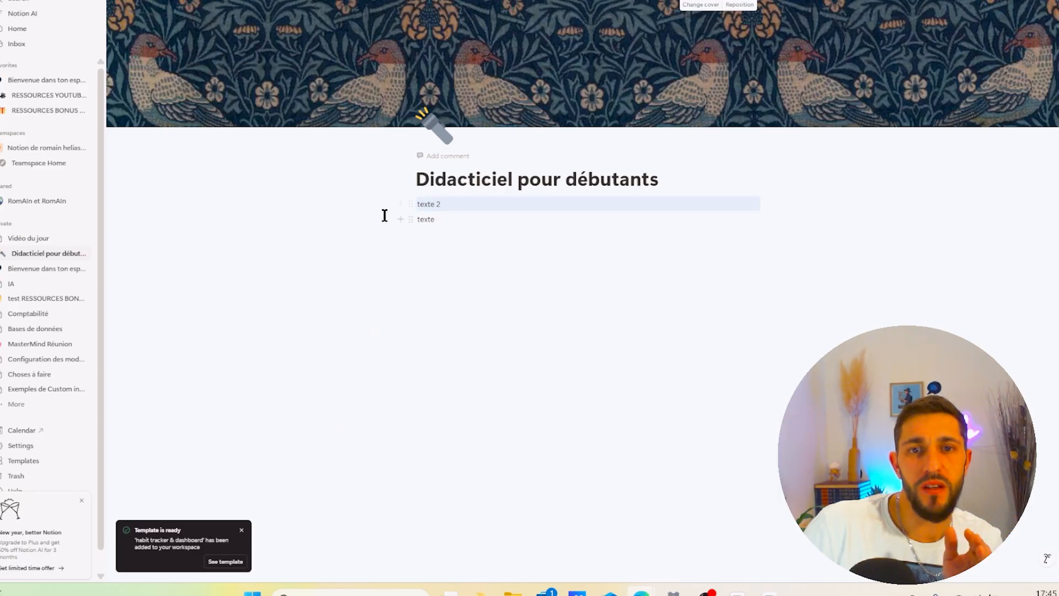
{"action": "left_click_drag", "start_coordinate": [474, 207], "coordinate": [448, 245]}
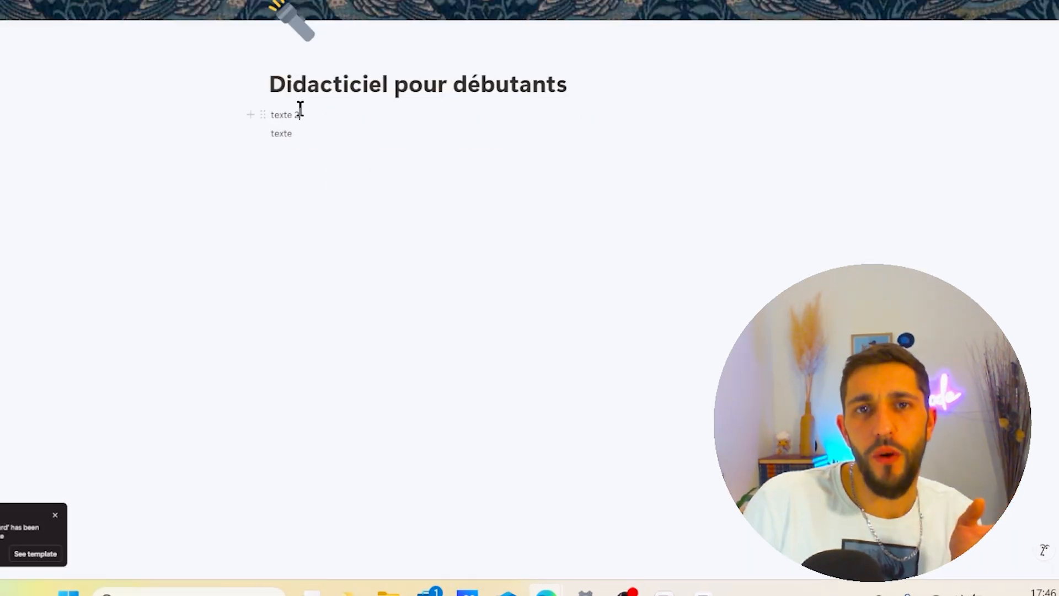
- Turn the texte line into a Heading 1 block
{"action": "left_click", "coordinate": [264, 114]}
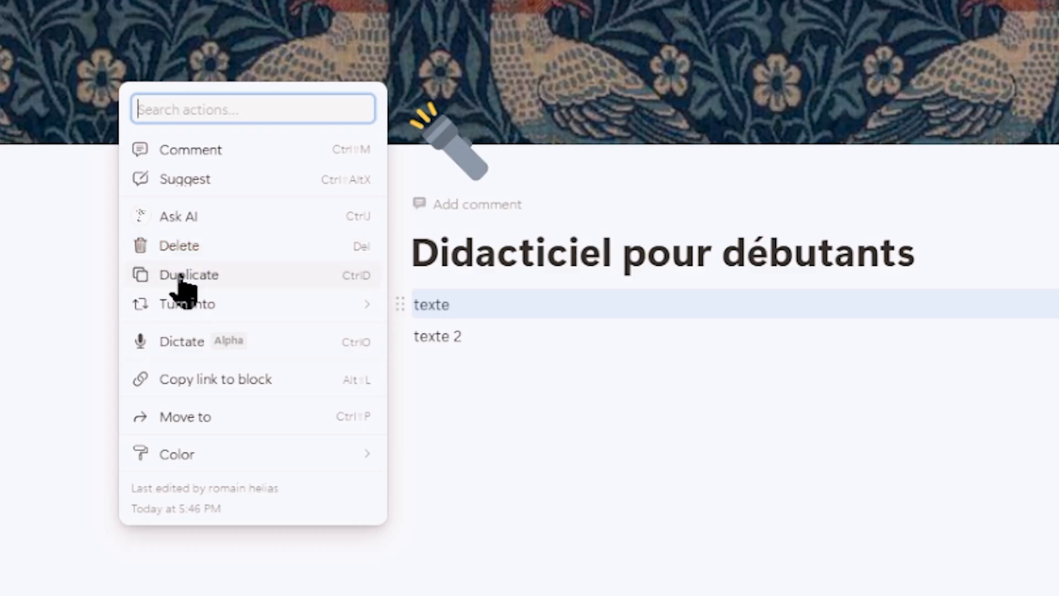
{"action": "mouse_move", "coordinate": [192, 303]}
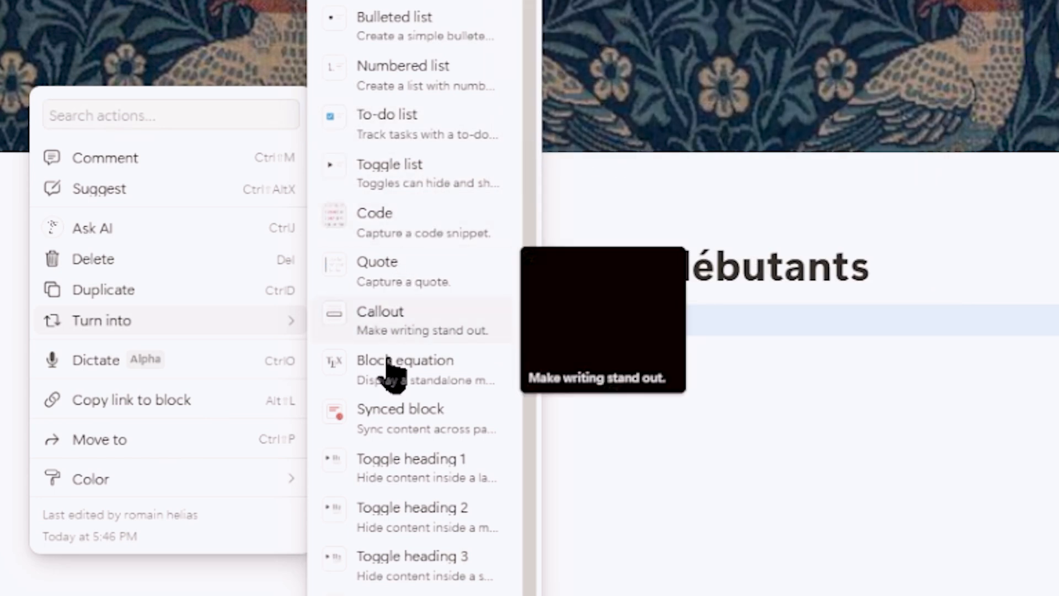
{"action": "scroll", "coordinate": [430, 552], "scroll_direction": "up", "scroll_amount": 2}
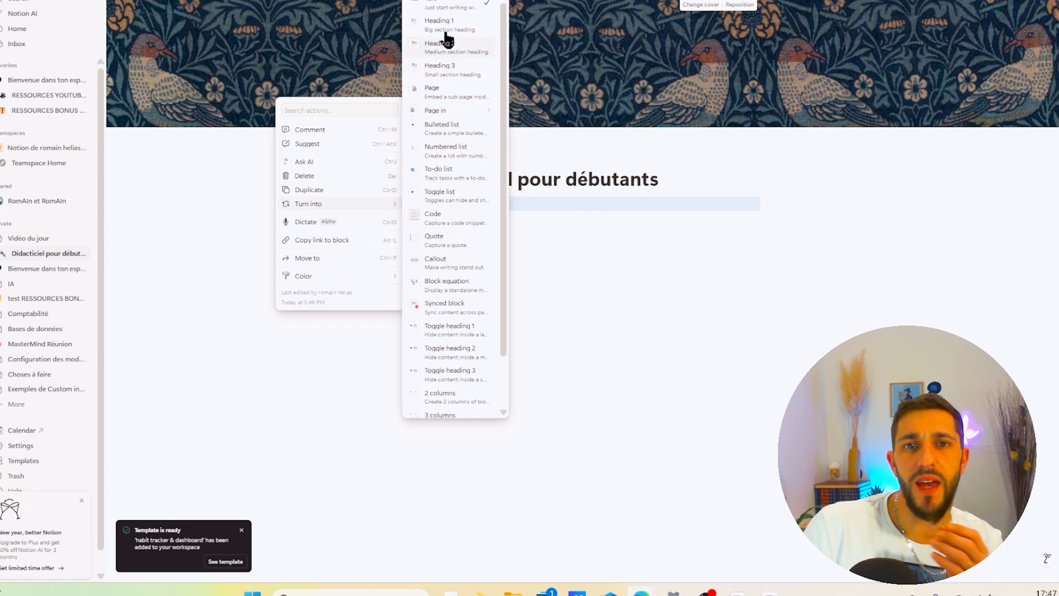
{"action": "left_click", "coordinate": [466, 26]}
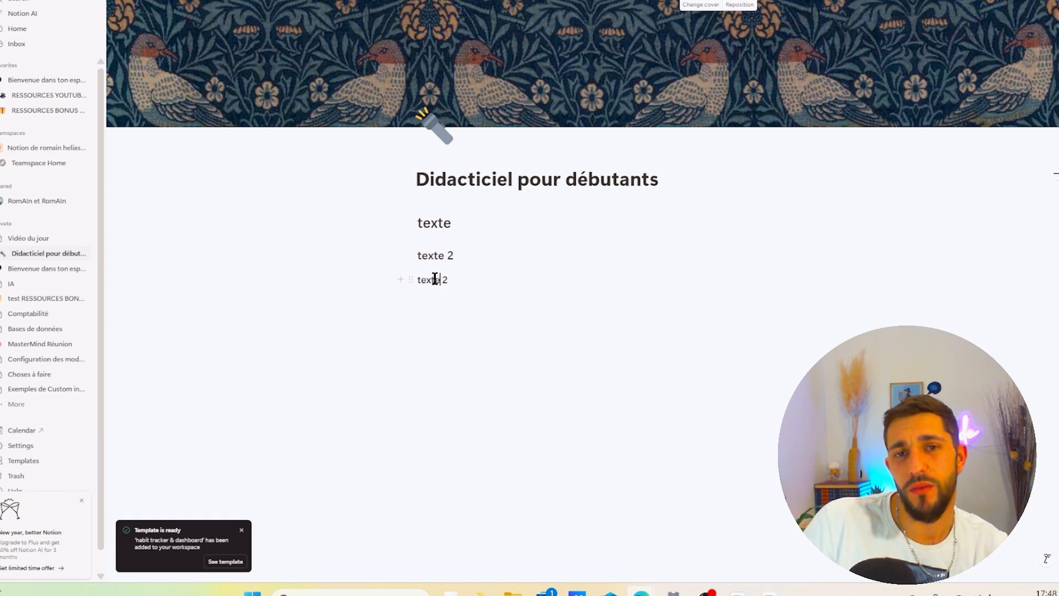
- Turn the last texte 2 line into a subpage and open it
{"action": "left_click", "coordinate": [406, 280]}
{"action": "mouse_move", "coordinate": [365, 282]}
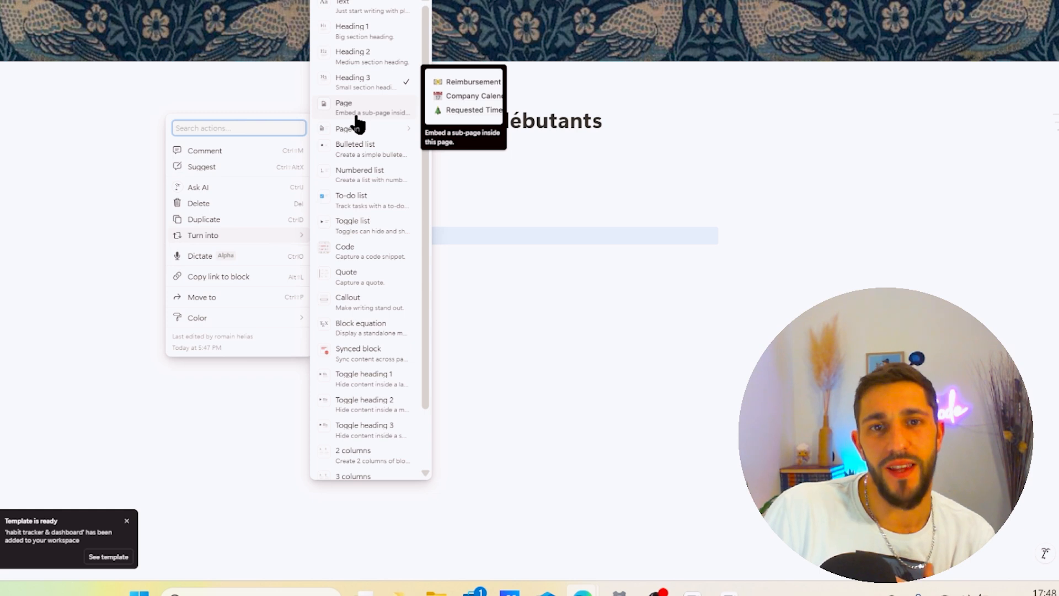
{"action": "left_click", "coordinate": [356, 117]}
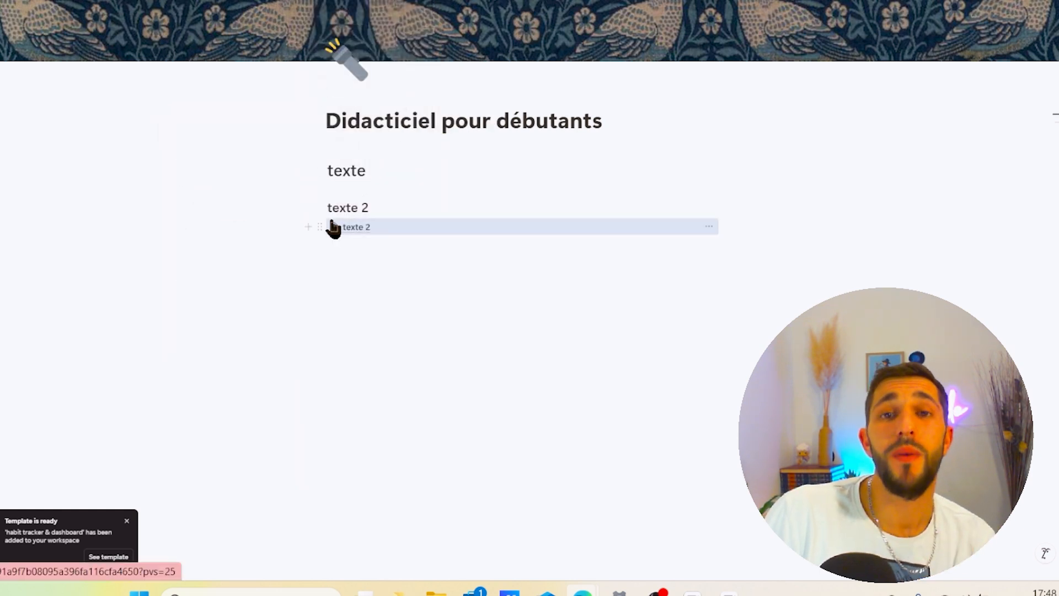
{"action": "left_click", "coordinate": [359, 232]}
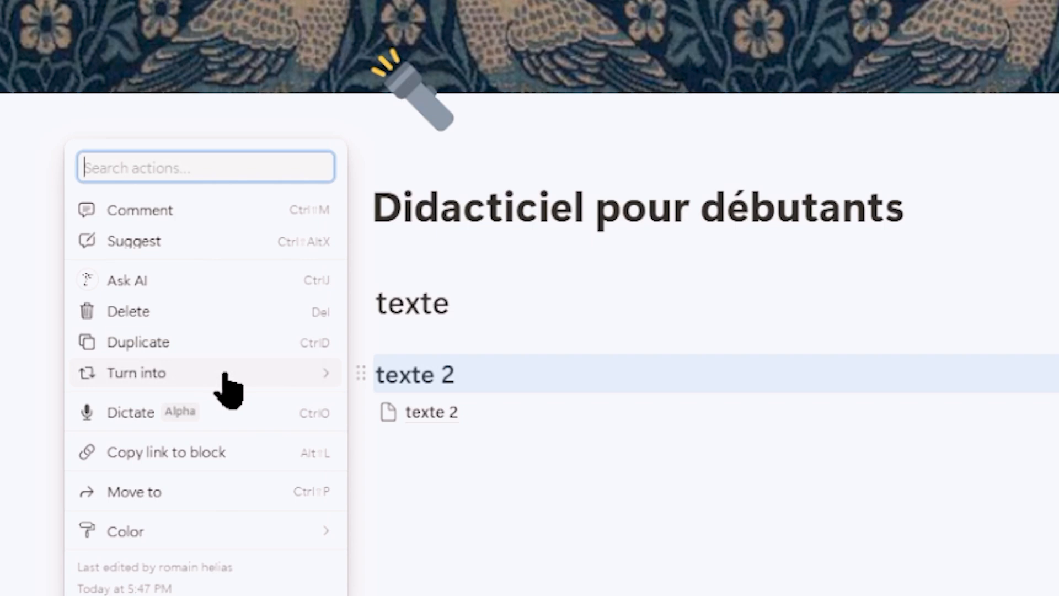
{"action": "mouse_move", "coordinate": [229, 386]}
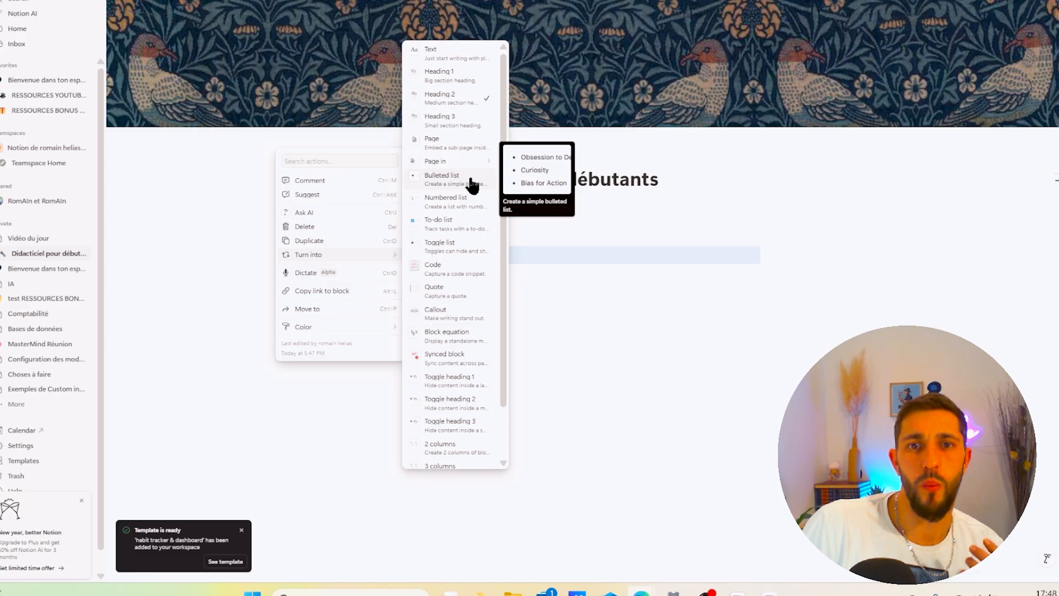
- Turn the texte 2 heading into a bulleted list item, add an empty bullet, then convert the item into a to-do
{"action": "left_click", "coordinate": [473, 185]}
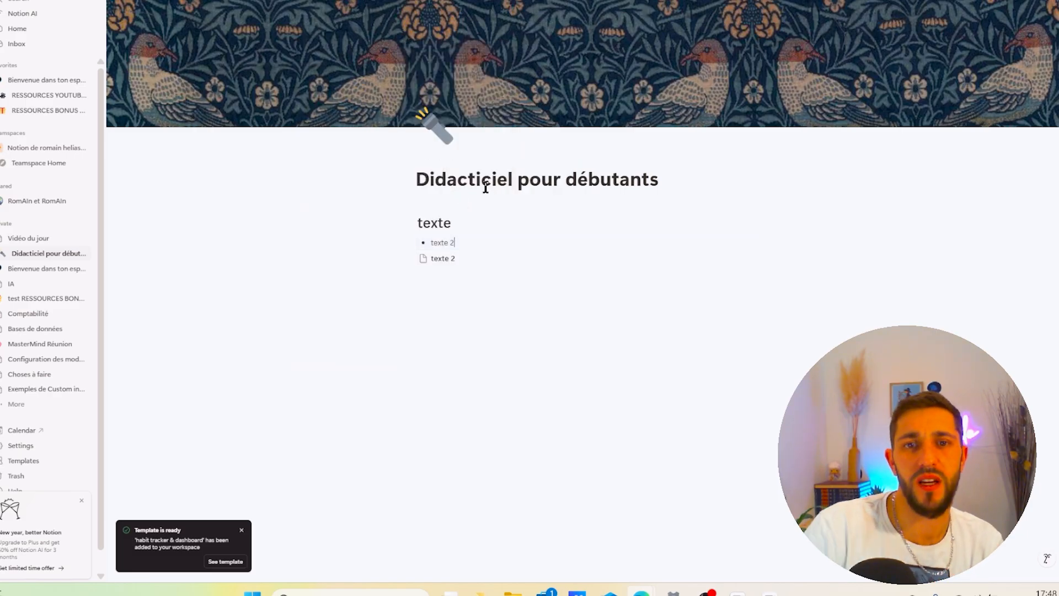
{"action": "key", "text": "Return"}
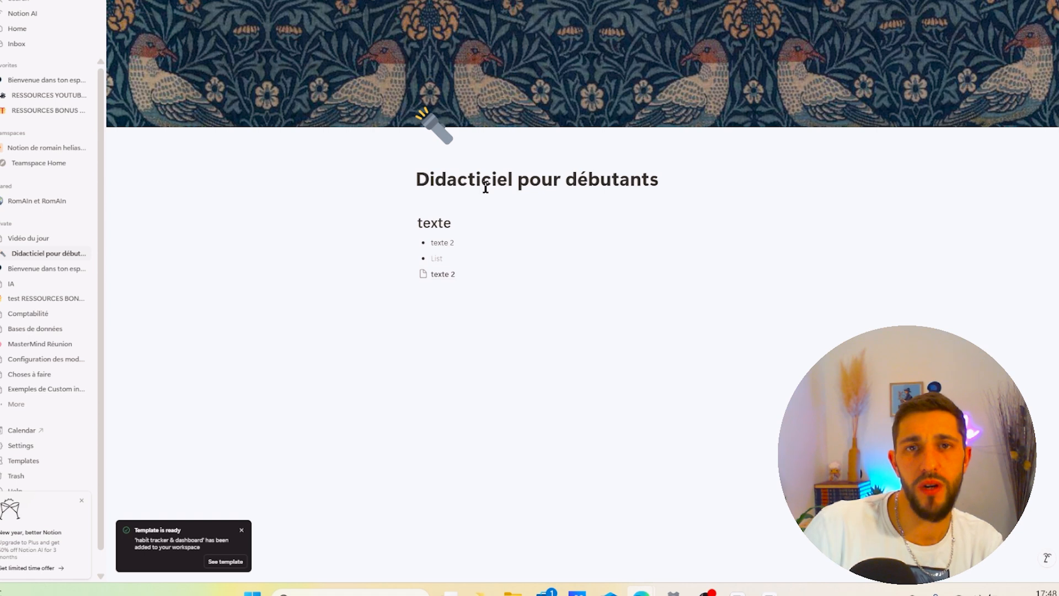
{"action": "left_click", "coordinate": [353, 275]}
{"action": "mouse_move", "coordinate": [218, 276]}
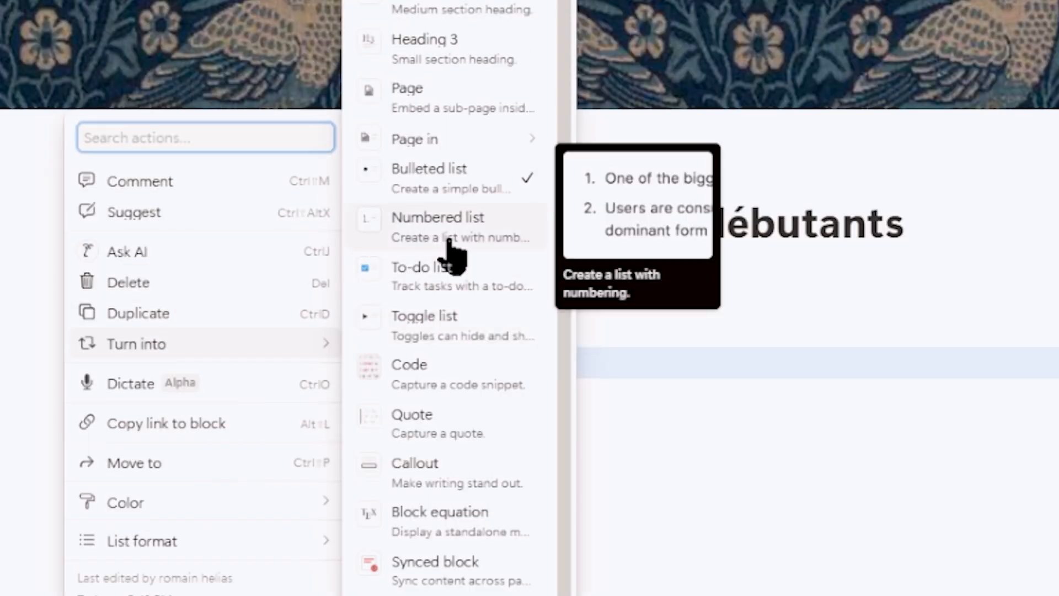
{"action": "left_click", "coordinate": [468, 275]}
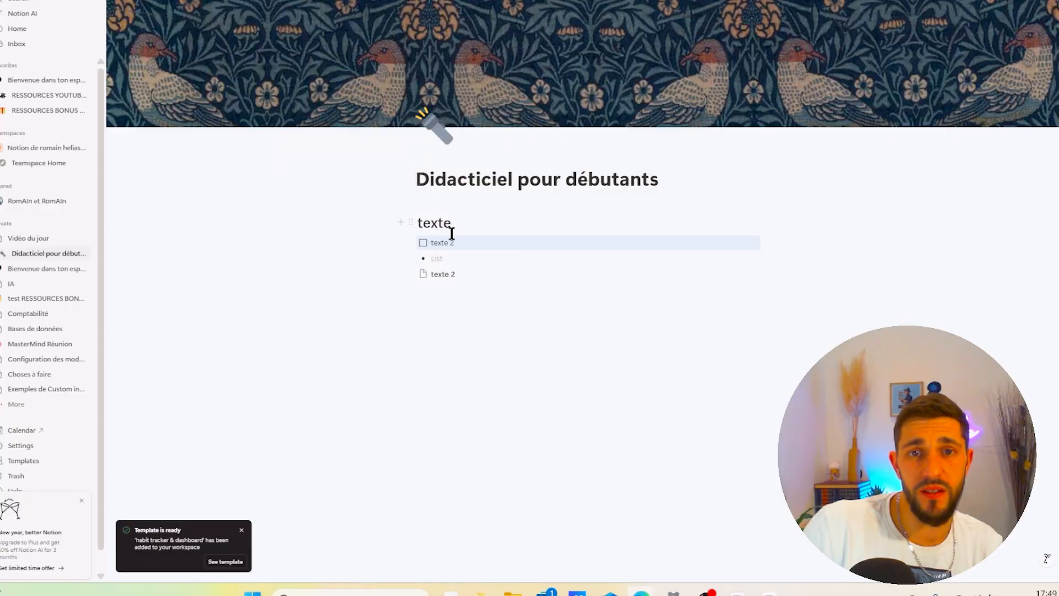
- Mark the texte 2 to-do as done and turn the texte 2 page block into a checked to-do
{"action": "left_click", "coordinate": [412, 274]}
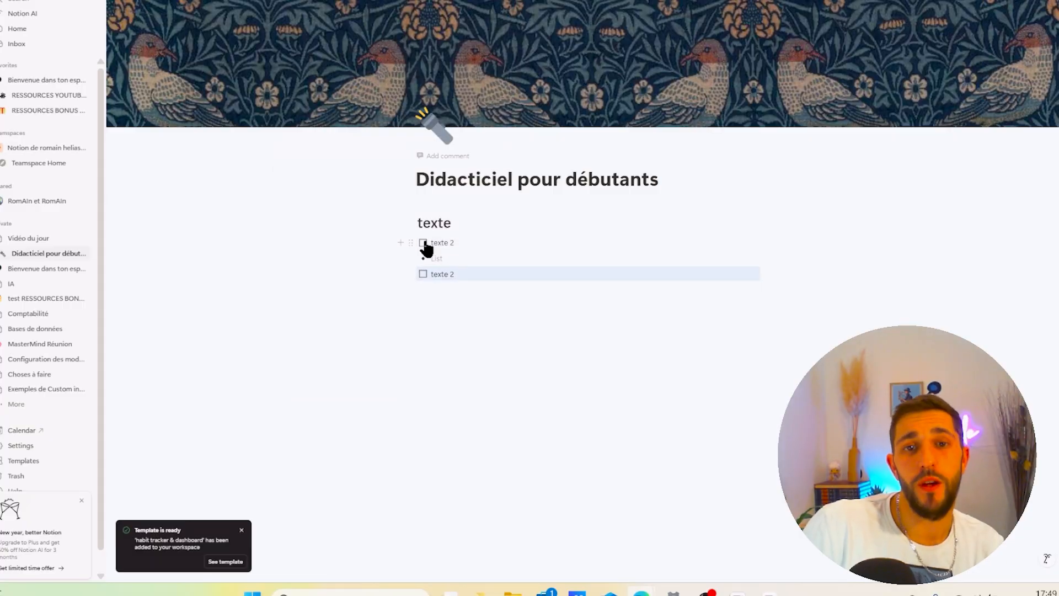
{"action": "left_click", "coordinate": [424, 243]}
{"action": "left_click", "coordinate": [424, 274]}
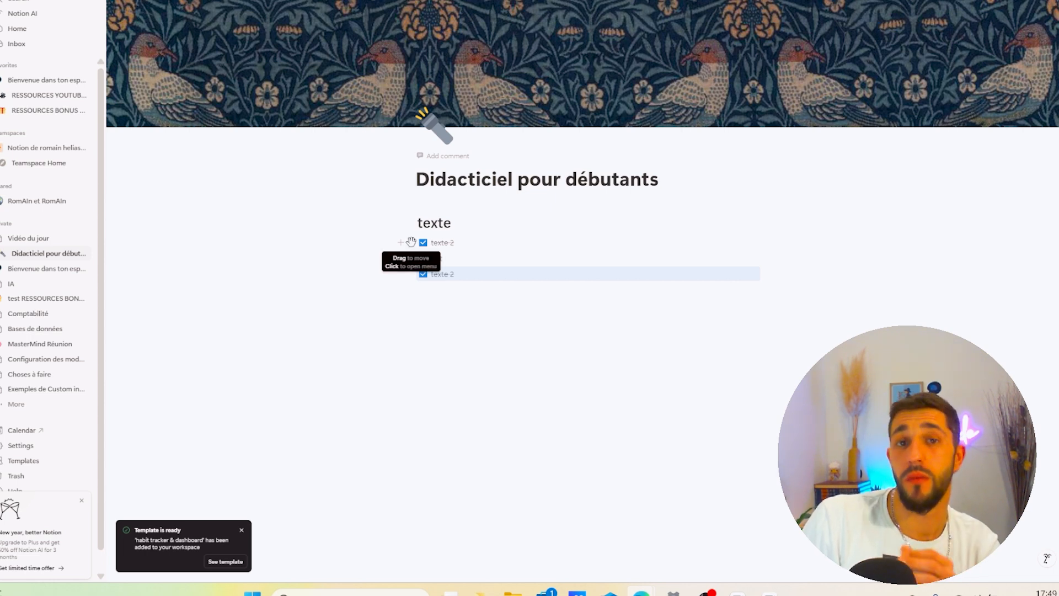
- Turn the first texte 2 to-do into a toggle list
{"action": "left_click", "coordinate": [410, 242]}
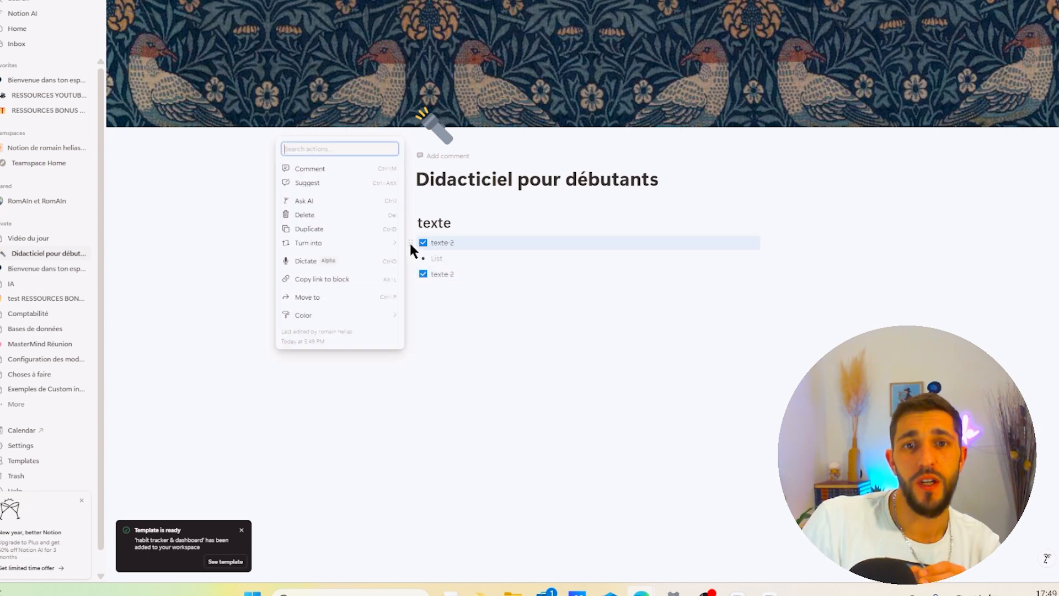
{"action": "mouse_move", "coordinate": [385, 243]}
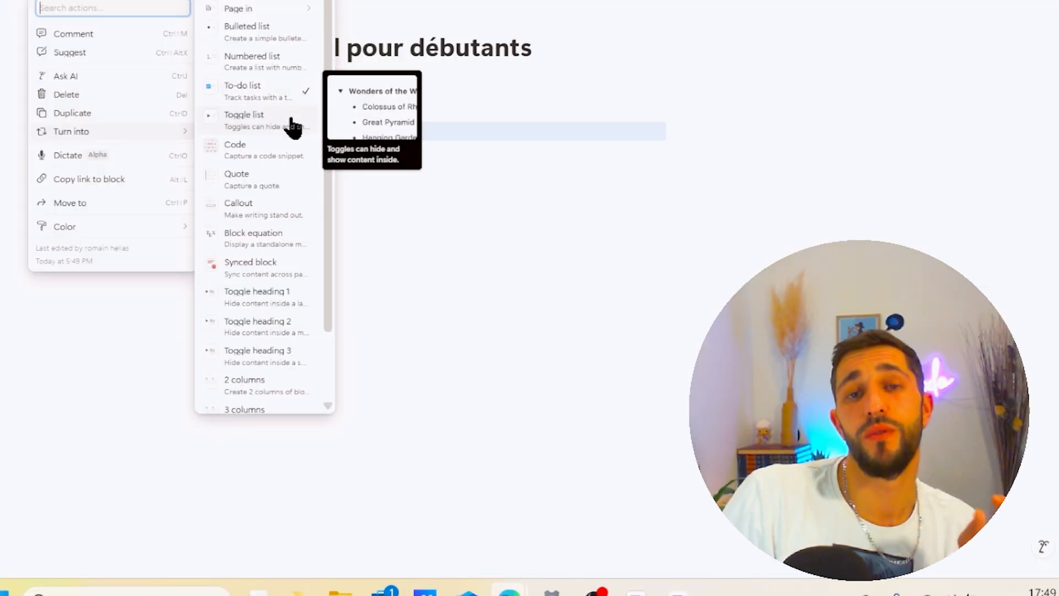
{"action": "left_click", "coordinate": [291, 124]}
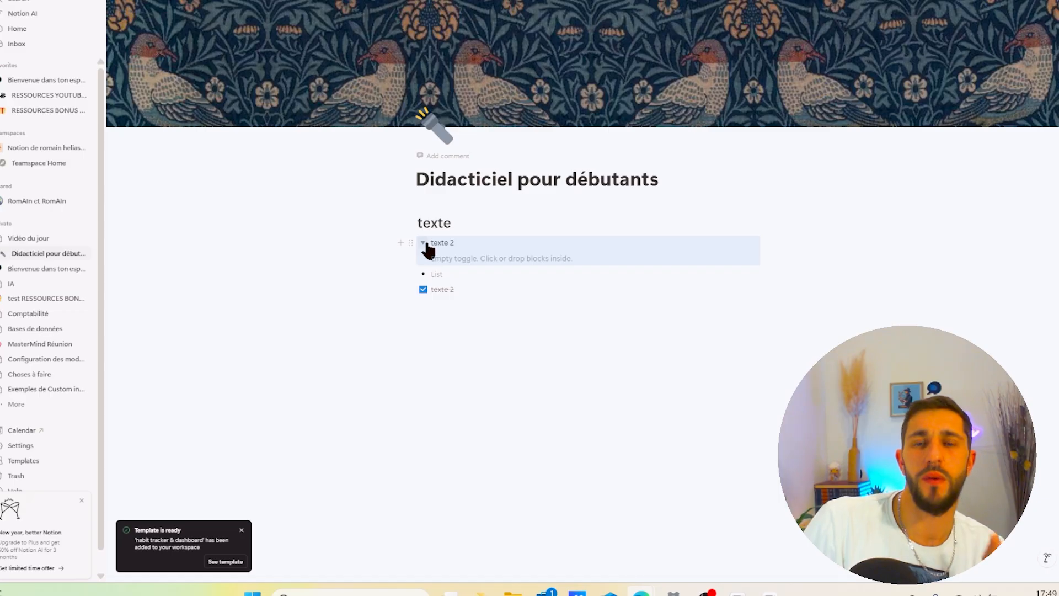
- Write three lines inside the toggle: fgshtrh srth trh, dthdtyjtyjtyj and dthdtyjtyjy
{"action": "left_click", "coordinate": [448, 258]}
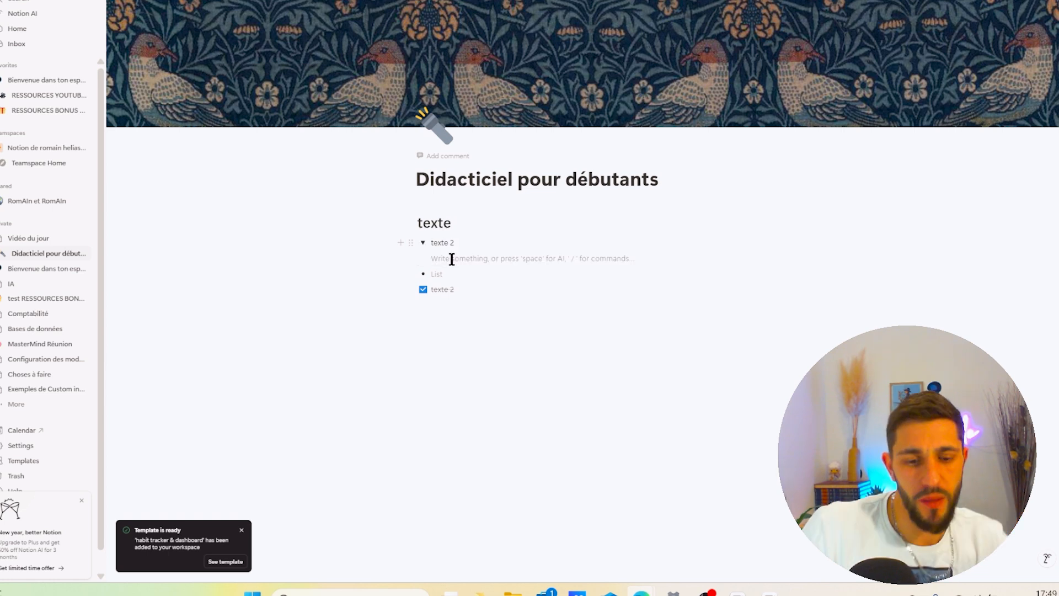
{"action": "type", "text": "fgshtrh srth trh"}
{"action": "key", "text": "Return"}
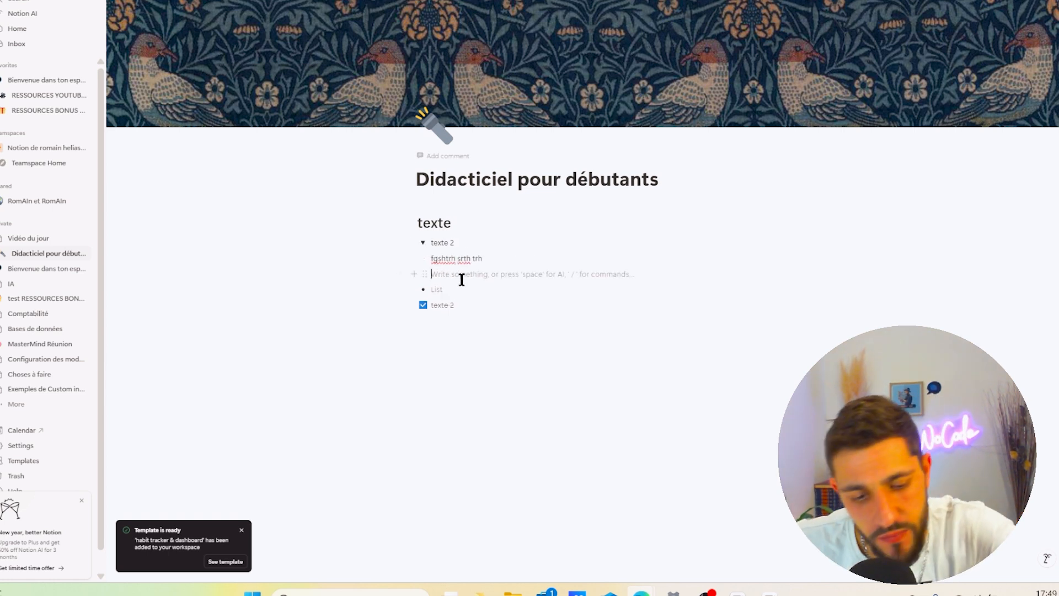
{"action": "type", "text": "dthdtyjtyjtyj"}
{"action": "key", "text": "Return"}
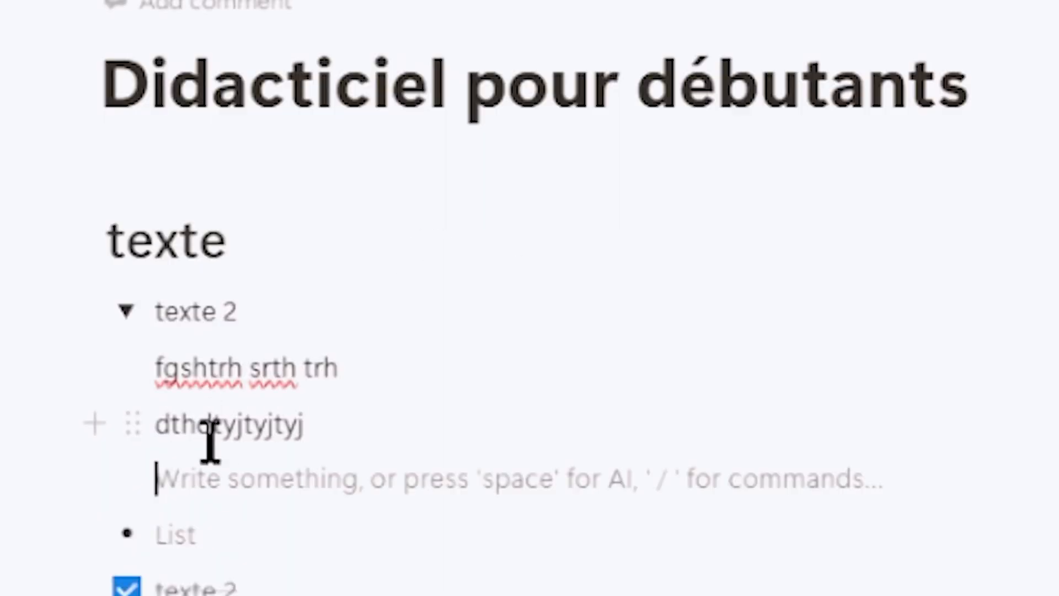
{"action": "type", "text": "dthdtyjtyjy"}
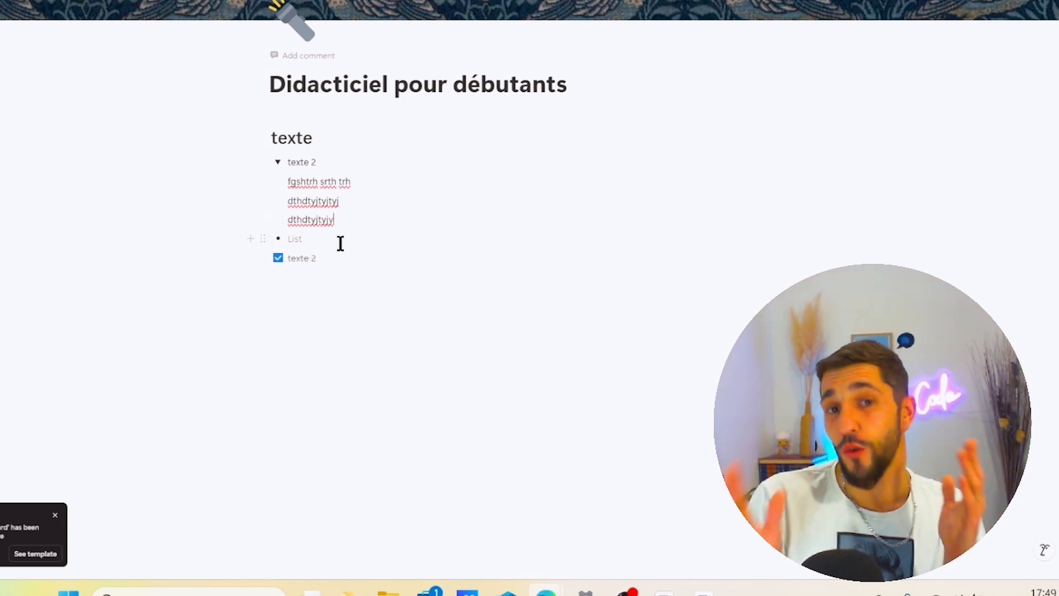
- Collapse and expand the toggle, then drag the checked texte 2 to-do into it after its three lines
{"action": "left_click", "coordinate": [278, 162]}
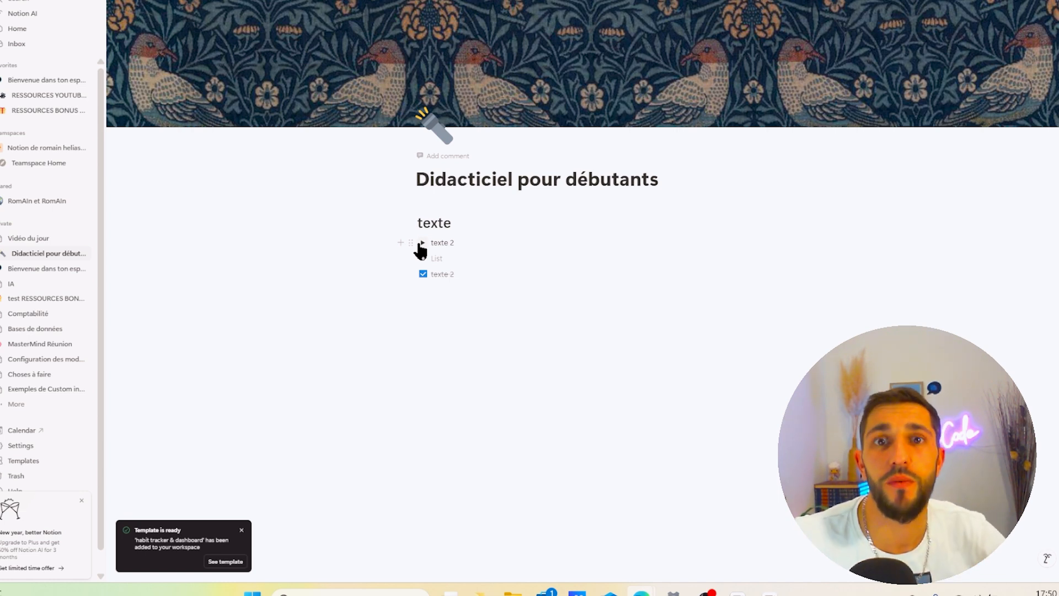
{"action": "left_click", "coordinate": [422, 243]}
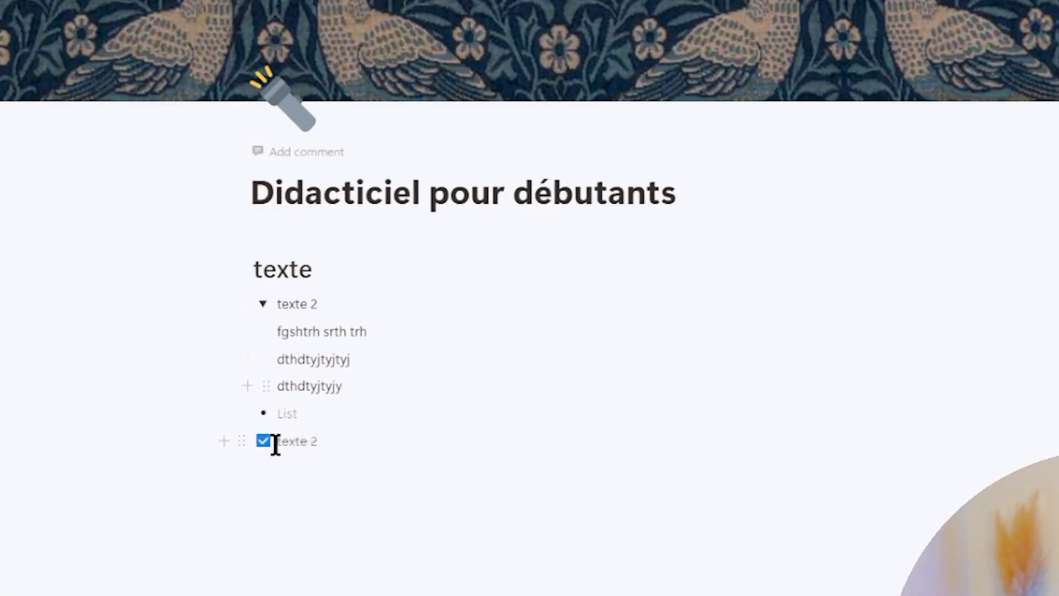
{"action": "left_click", "coordinate": [239, 442]}
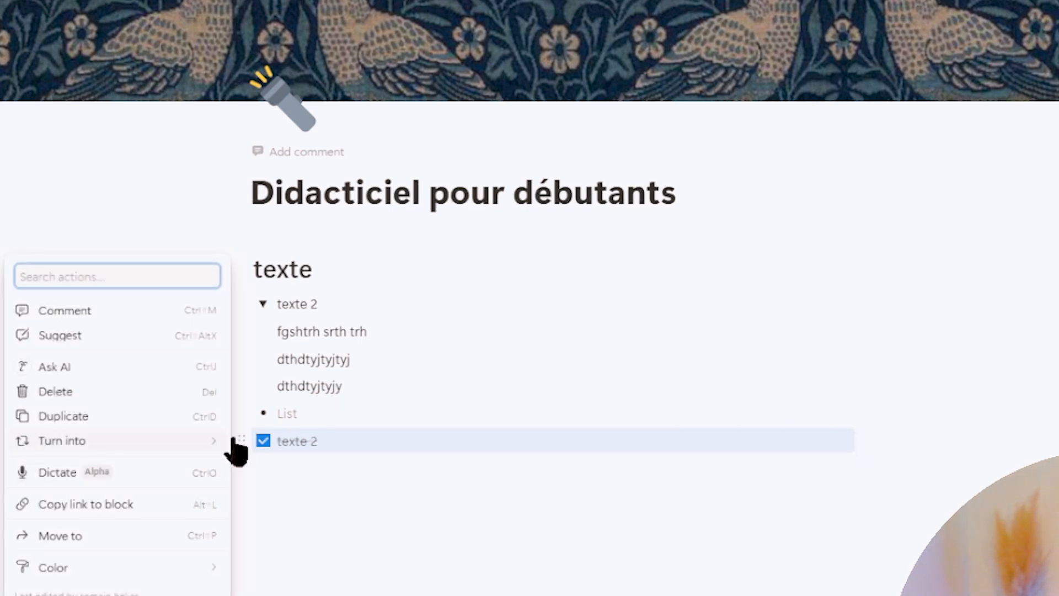
{"action": "left_click", "coordinate": [504, 550]}
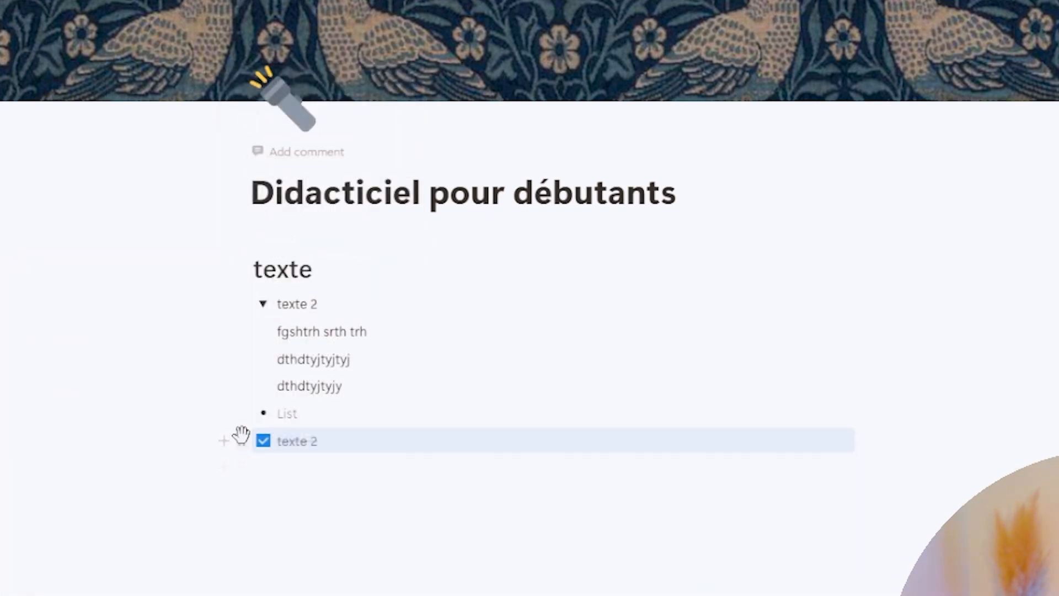
{"action": "left_click_drag", "start_coordinate": [237, 439], "coordinate": [347, 395]}
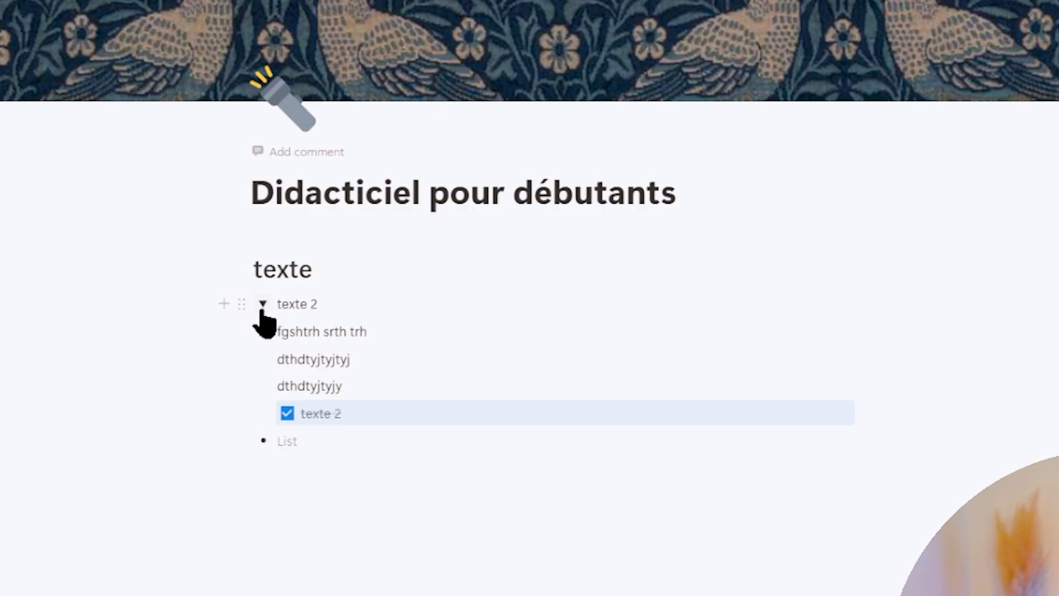
- Move the checked texte 2 to-do into a column beside the dthdtyjtyjy line
{"action": "left_click", "coordinate": [263, 308]}
{"action": "left_click", "coordinate": [263, 309]}
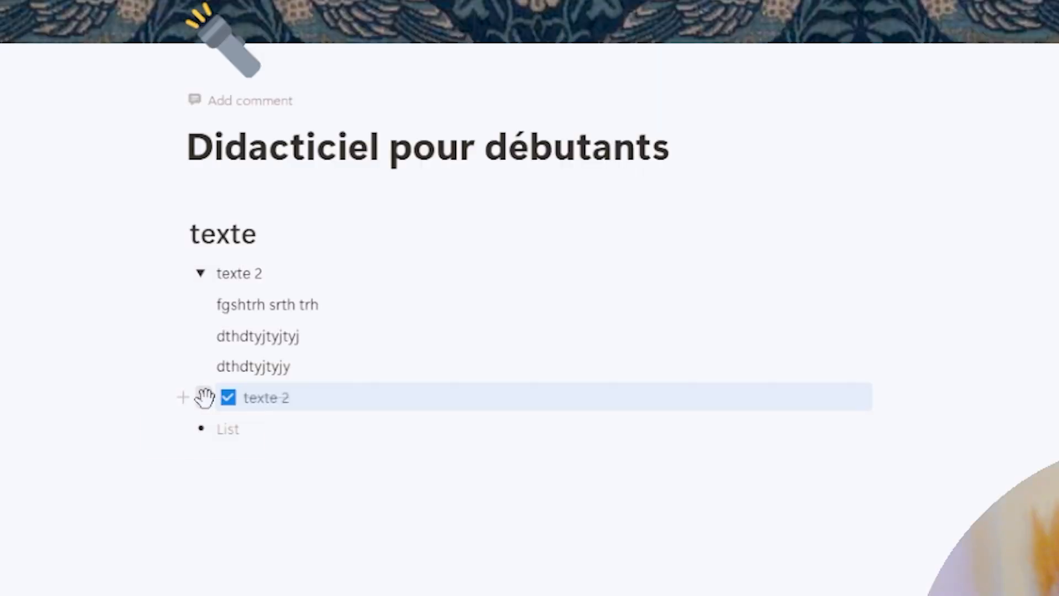
{"action": "left_click_drag", "start_coordinate": [426, 305], "coordinate": [578, 293]}
{"action": "left_click_drag", "start_coordinate": [510, 374], "coordinate": [863, 381]}
{"action": "left_click", "coordinate": [784, 478]}
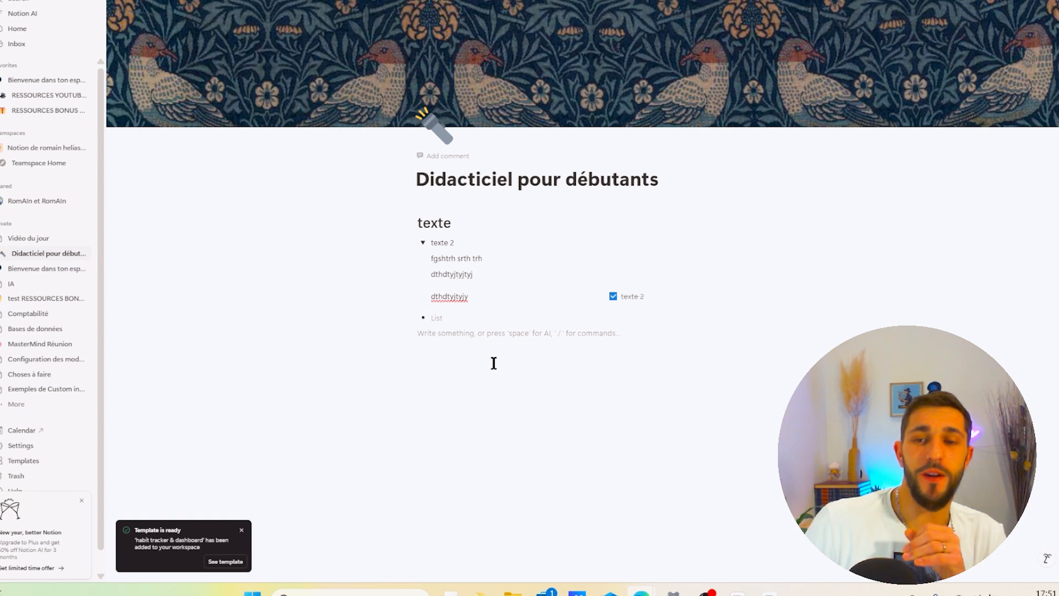
- Insert a simple table below the list and turn it into a database
{"action": "key", "text": "Return"}
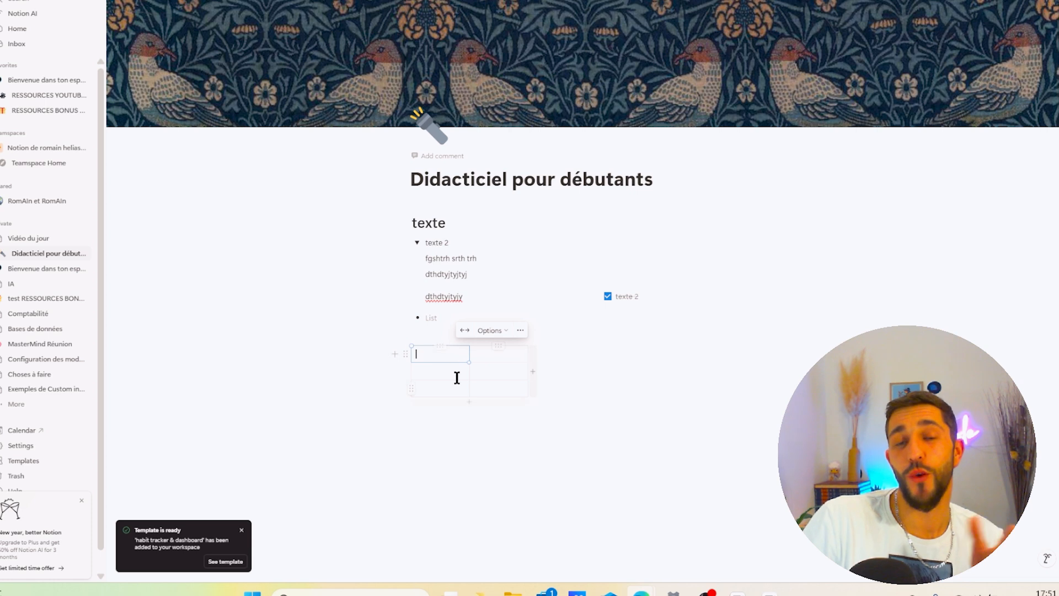
{"action": "left_click", "coordinate": [407, 358]}
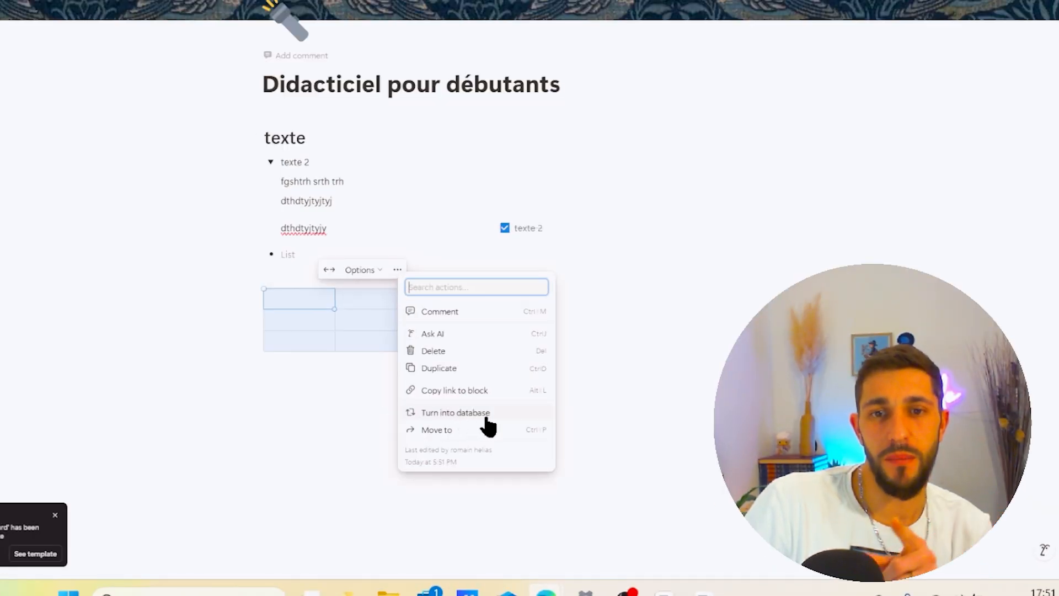
{"action": "left_click", "coordinate": [456, 412]}
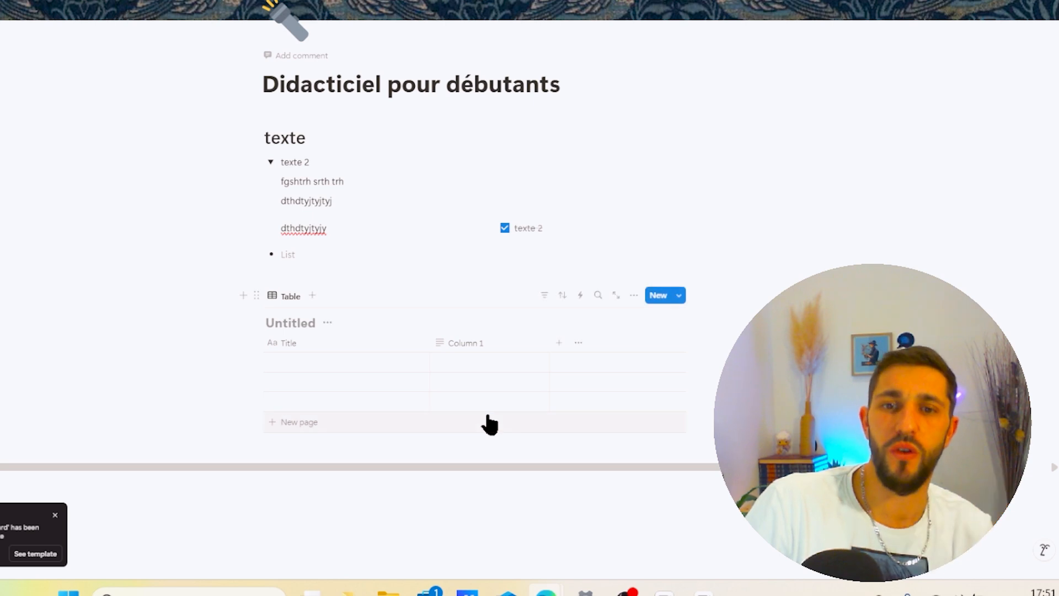
- Enter dgjhdhdt in the first row and name the database titre
{"action": "scroll", "coordinate": [408, 226], "scroll_direction": "down", "scroll_amount": 2}
{"action": "left_click", "coordinate": [316, 248]}
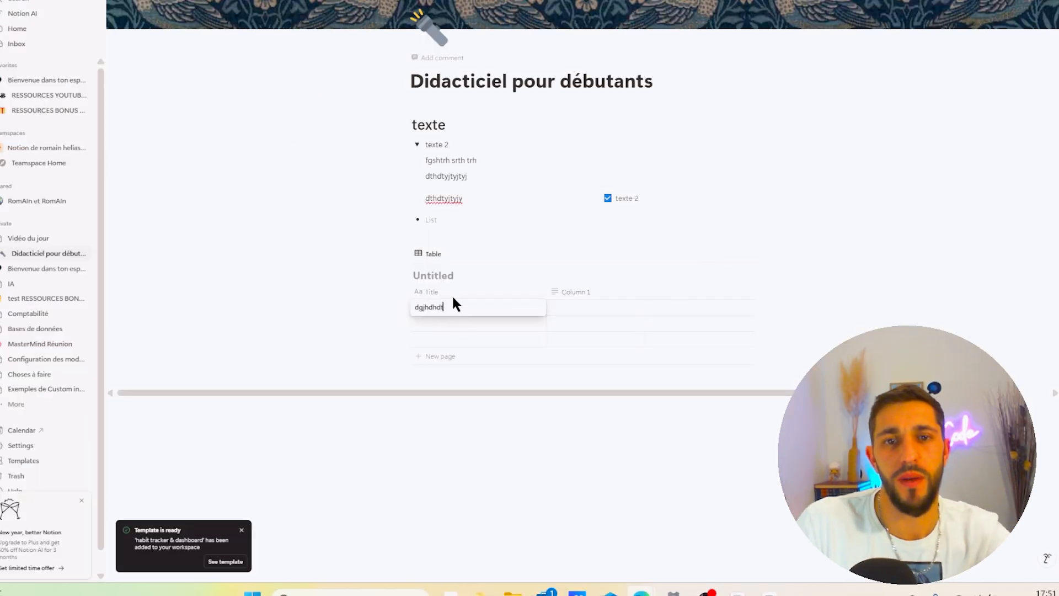
{"action": "left_click", "coordinate": [449, 275]}
{"action": "type", "text": "titre"}
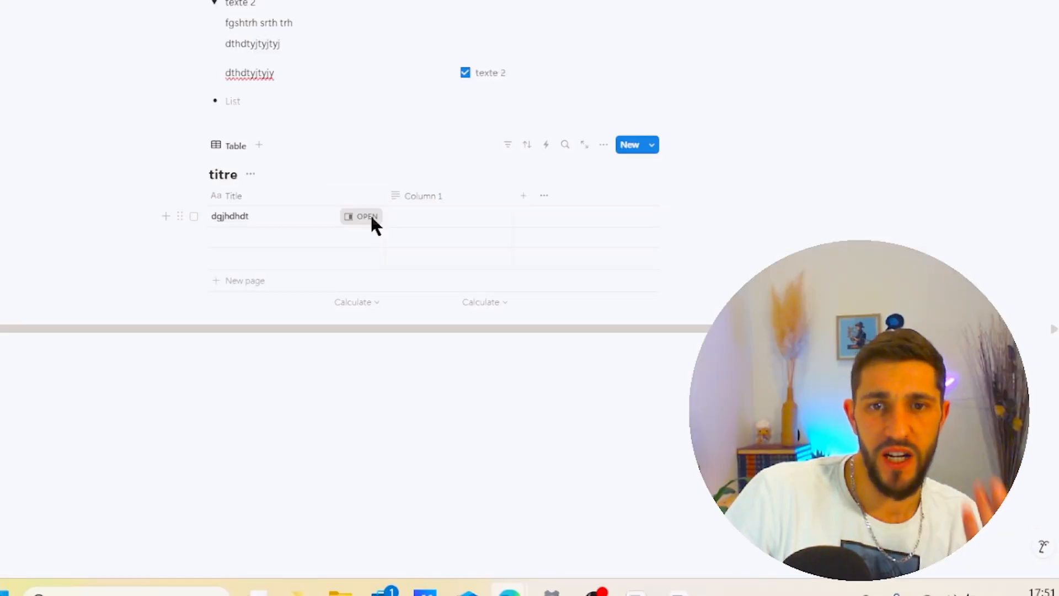
- Open the dgjhdhdt row in side peek, then select and delete the database
{"action": "left_click", "coordinate": [371, 217]}
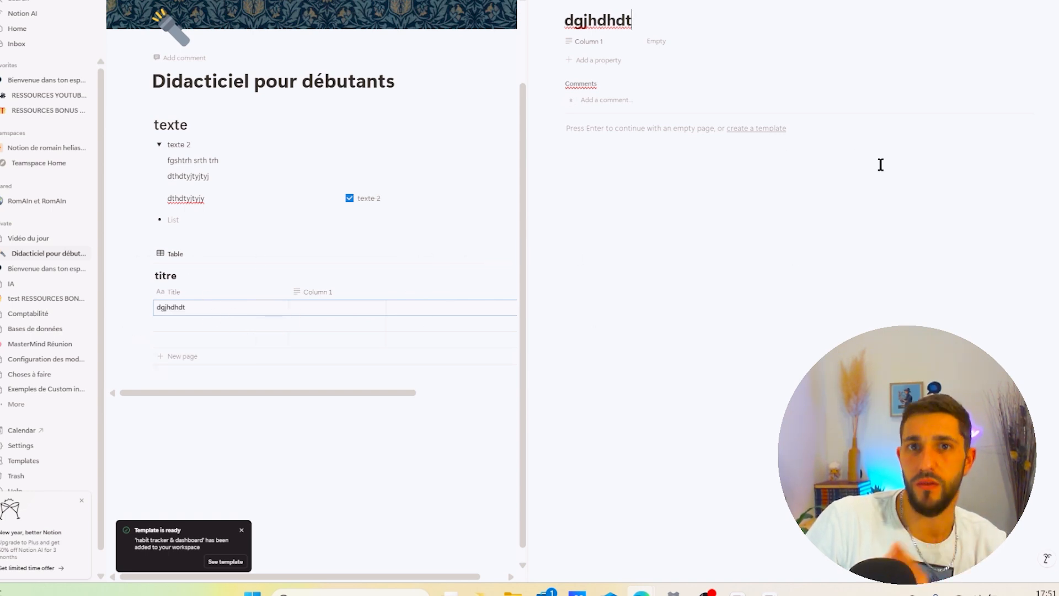
{"action": "left_click", "coordinate": [319, 385]}
{"action": "left_click_drag", "start_coordinate": [319, 385], "coordinate": [403, 240]}
{"action": "key", "text": "BackSpace"}
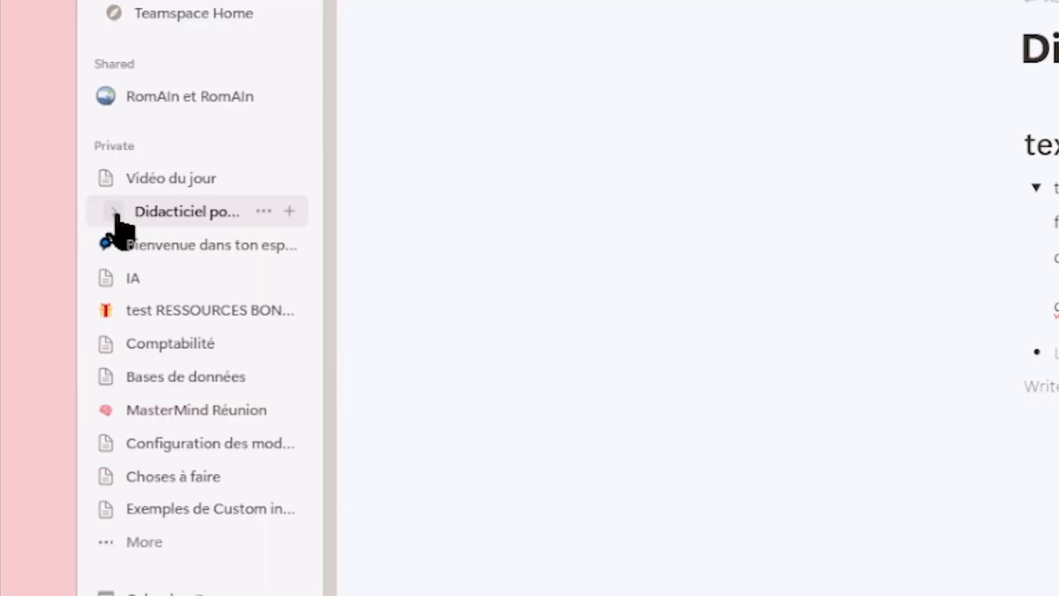
- Expand the tutorial page and the resource pages in the sidebar to inspect their subpages
{"action": "left_click", "coordinate": [115, 213]}
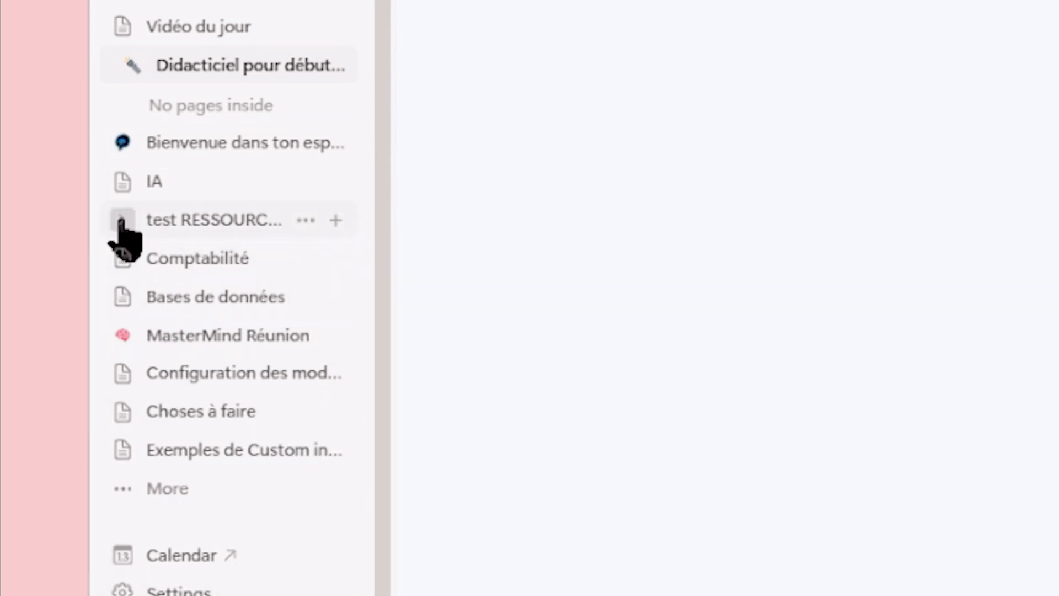
{"action": "left_click", "coordinate": [121, 221]}
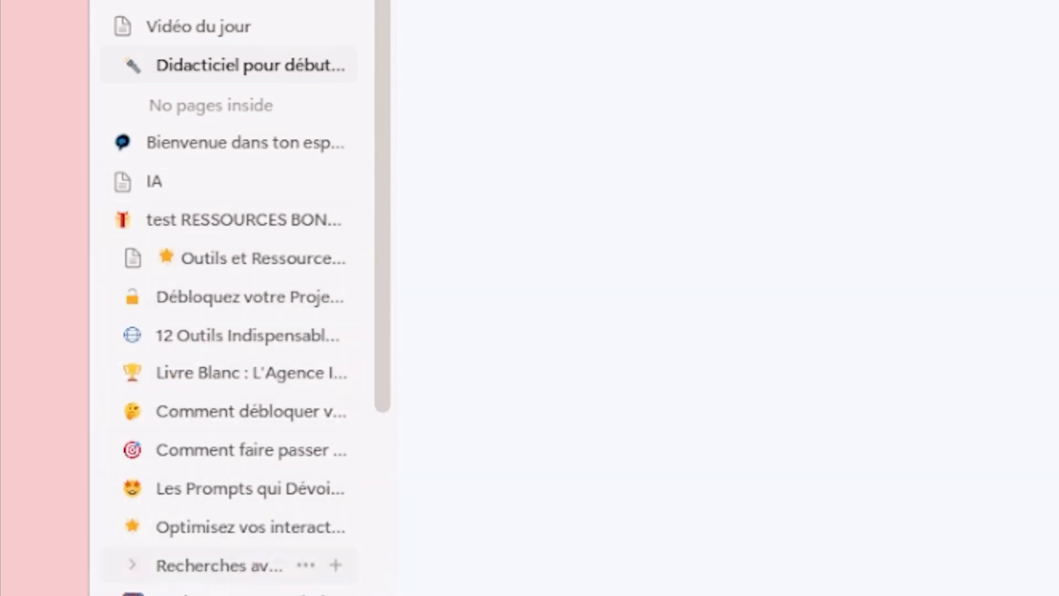
{"action": "left_click", "coordinate": [131, 258]}
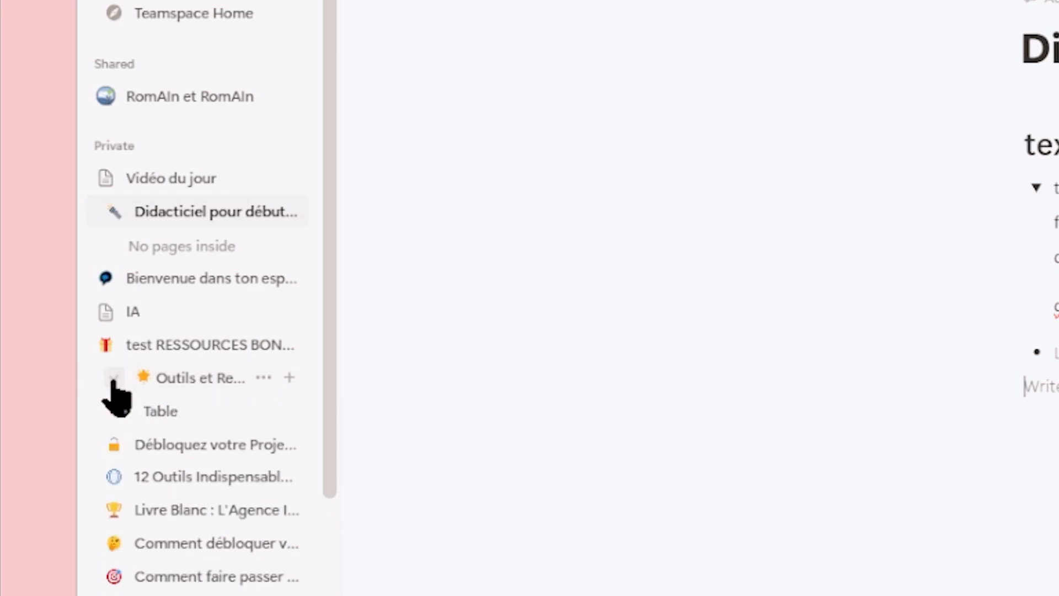
{"action": "left_click", "coordinate": [114, 445]}
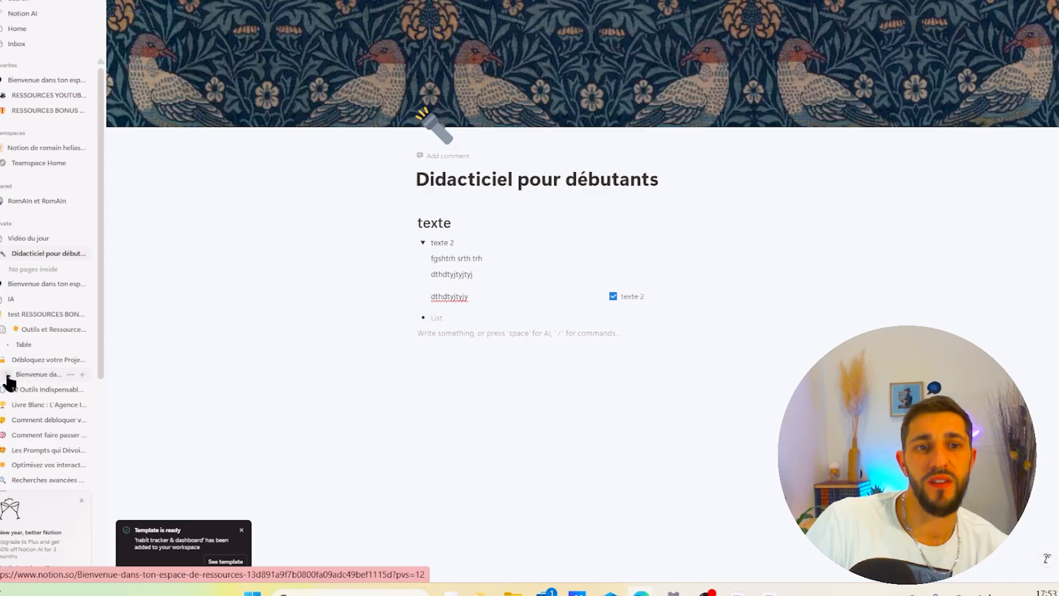
{"action": "left_click", "coordinate": [8, 375]}
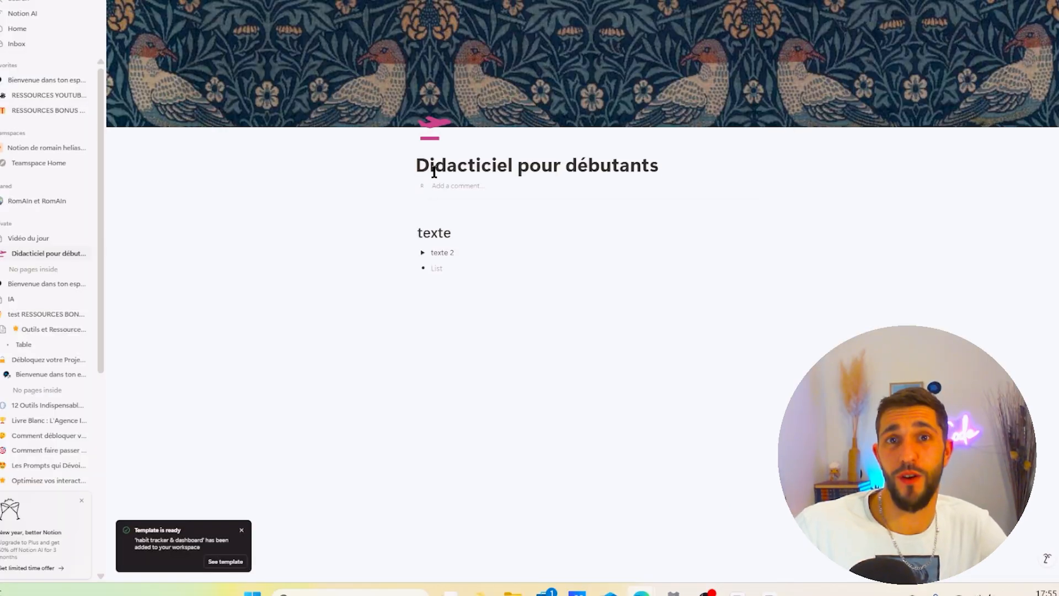
{"action": "left_click_drag", "start_coordinate": [473, 229], "coordinate": [407, 229]}
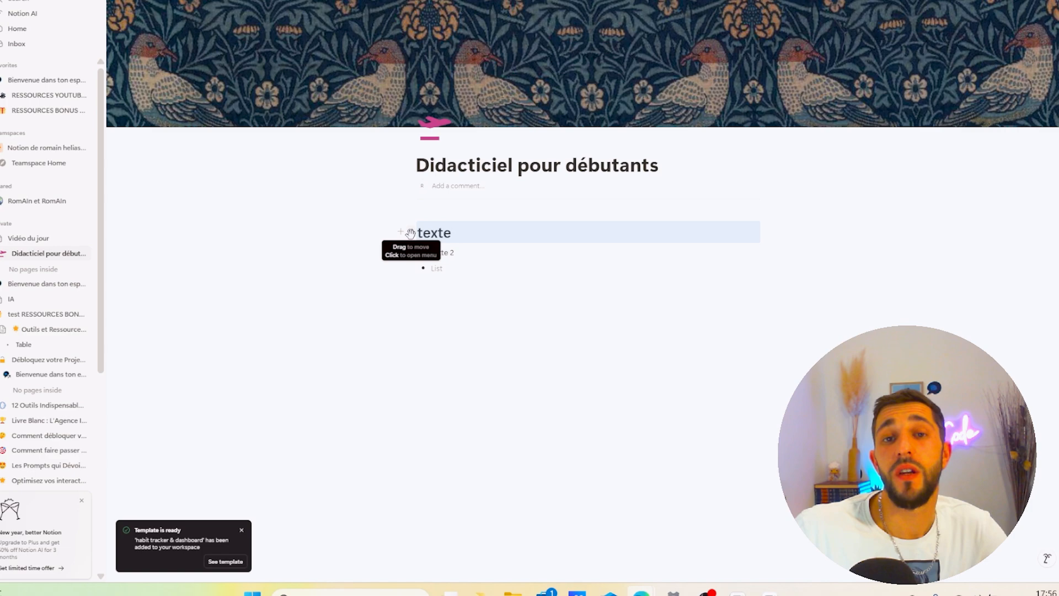
{"action": "left_click", "coordinate": [410, 231]}
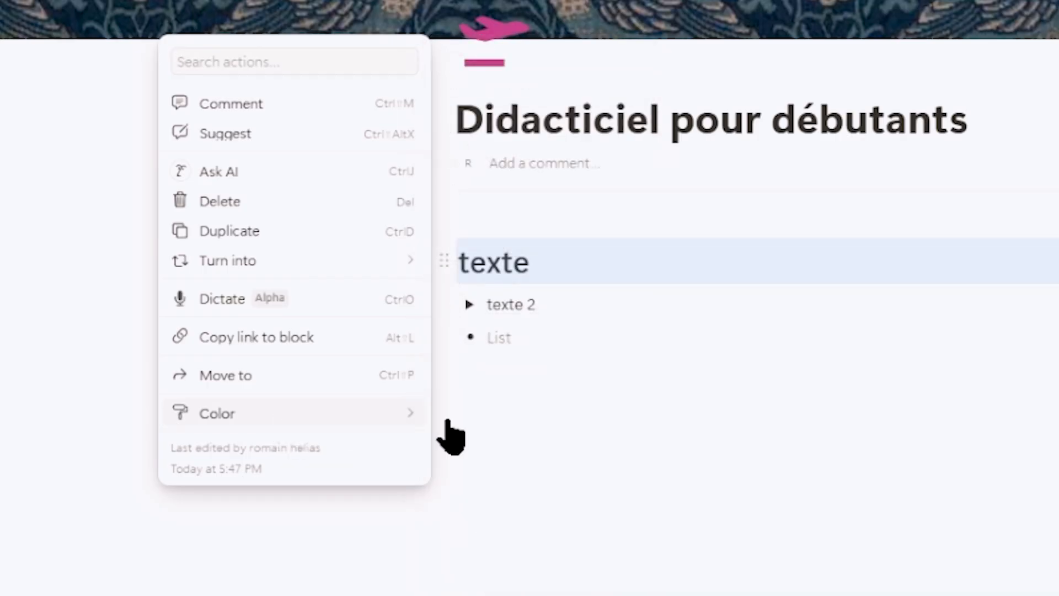
{"action": "mouse_move", "coordinate": [325, 418]}
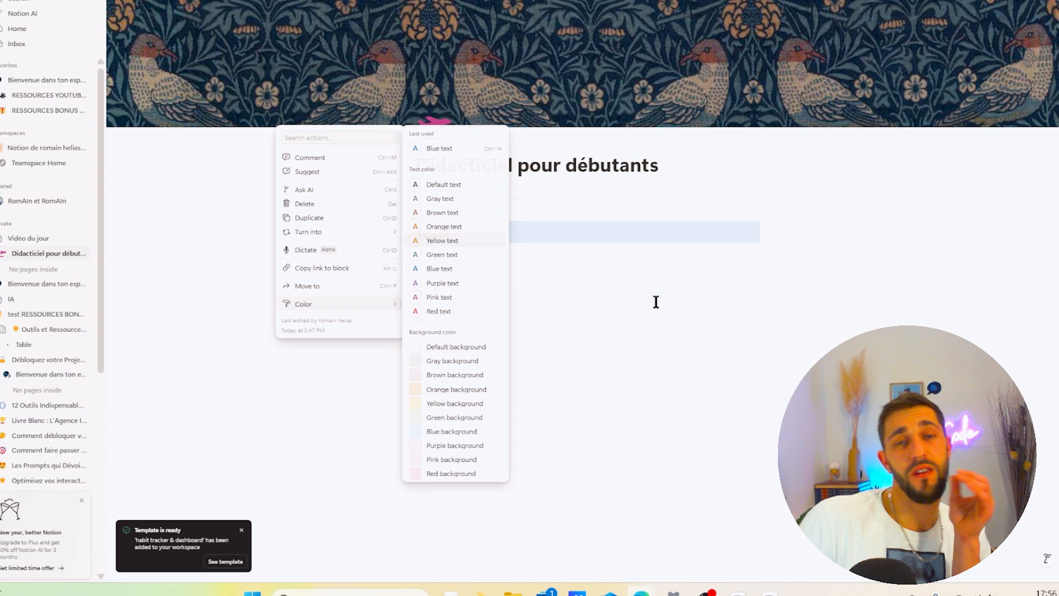
{"action": "left_click", "coordinate": [656, 302]}
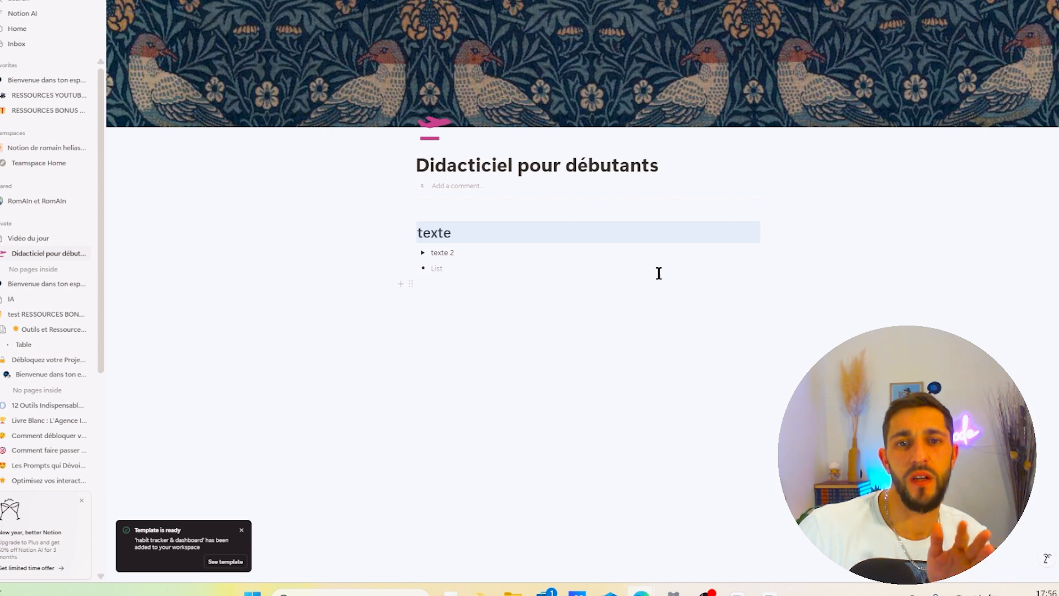
- Set the text color of the letters xte in the texte heading to orange
{"action": "left_click_drag", "start_coordinate": [466, 234], "coordinate": [415, 232]}
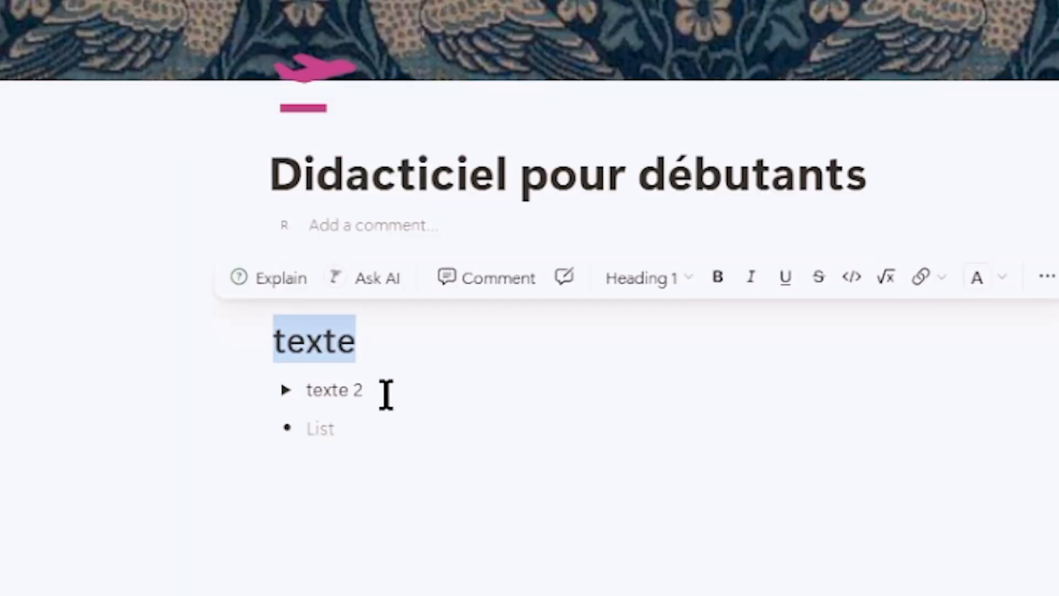
{"action": "left_click_drag", "start_coordinate": [356, 340], "coordinate": [305, 340]}
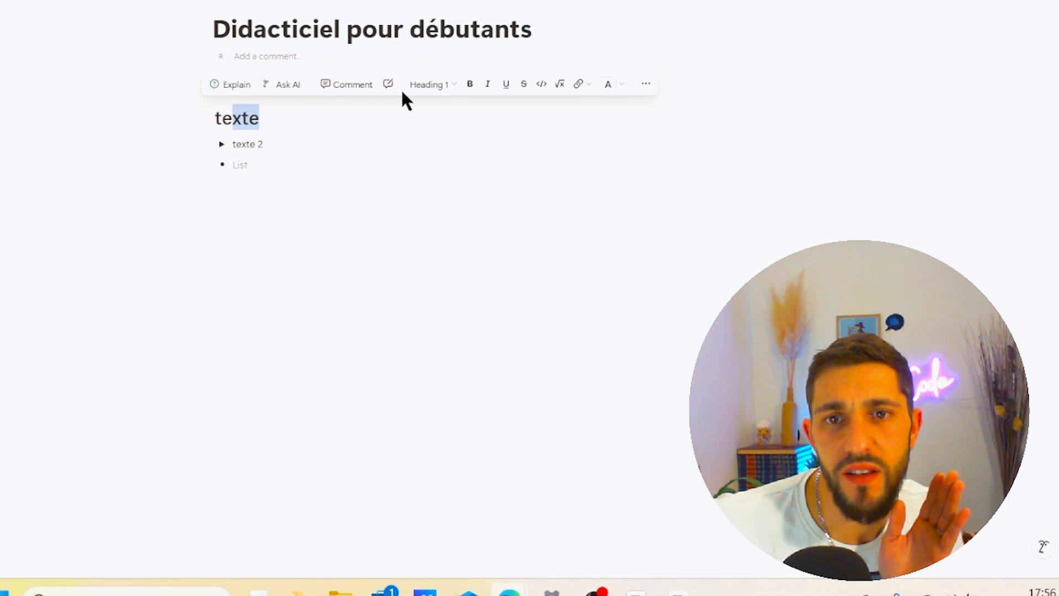
{"action": "left_click", "coordinate": [608, 84]}
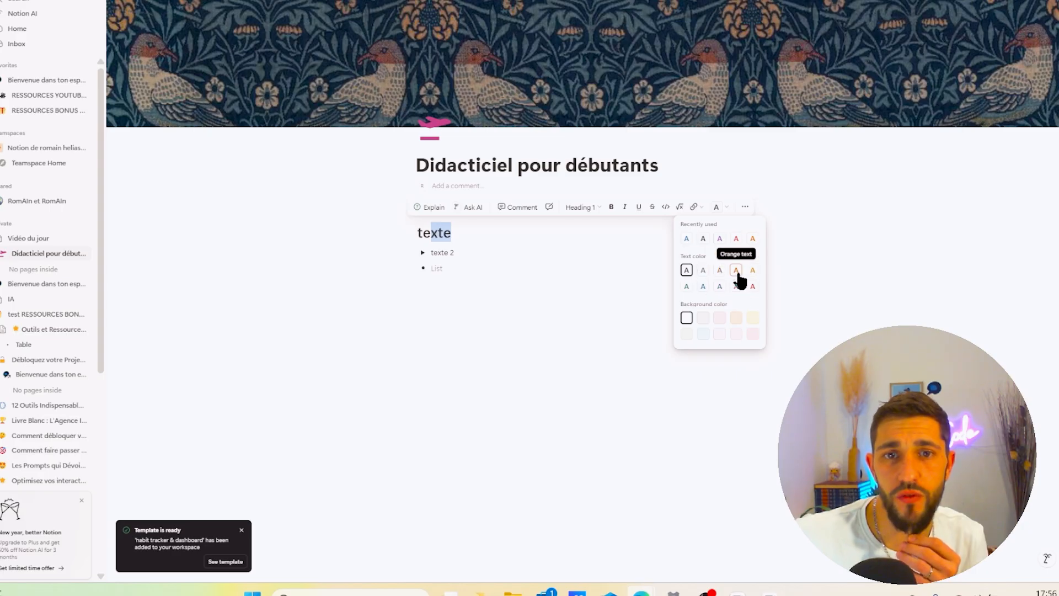
{"action": "left_click", "coordinate": [738, 275]}
{"action": "left_click", "coordinate": [533, 276]}
- Italicize the whole texte heading
{"action": "left_click", "coordinate": [489, 247]}
{"action": "left_click_drag", "start_coordinate": [456, 231], "coordinate": [435, 233]}
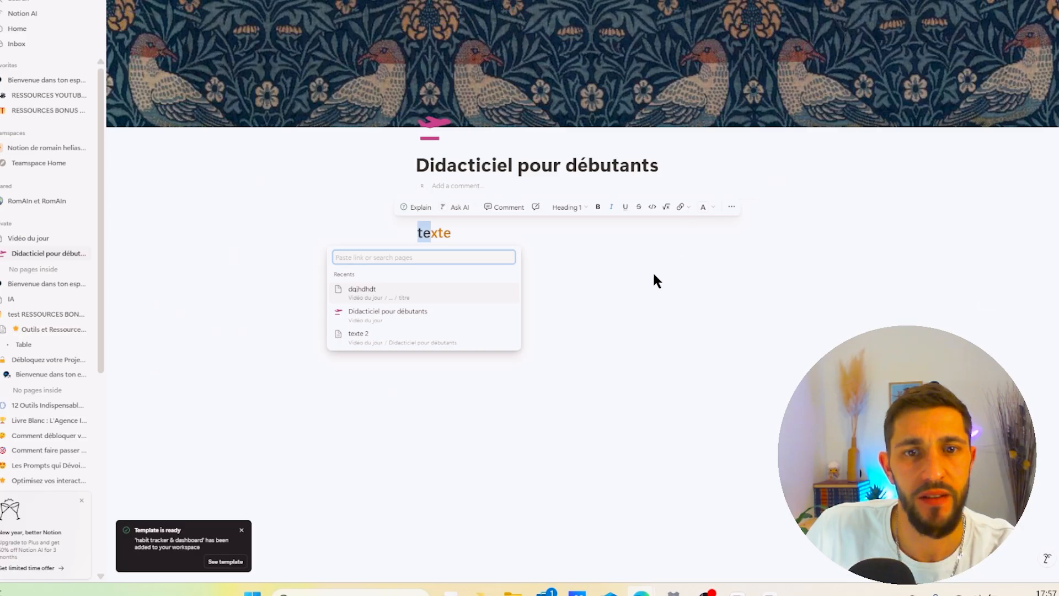
{"action": "left_click", "coordinate": [655, 275]}
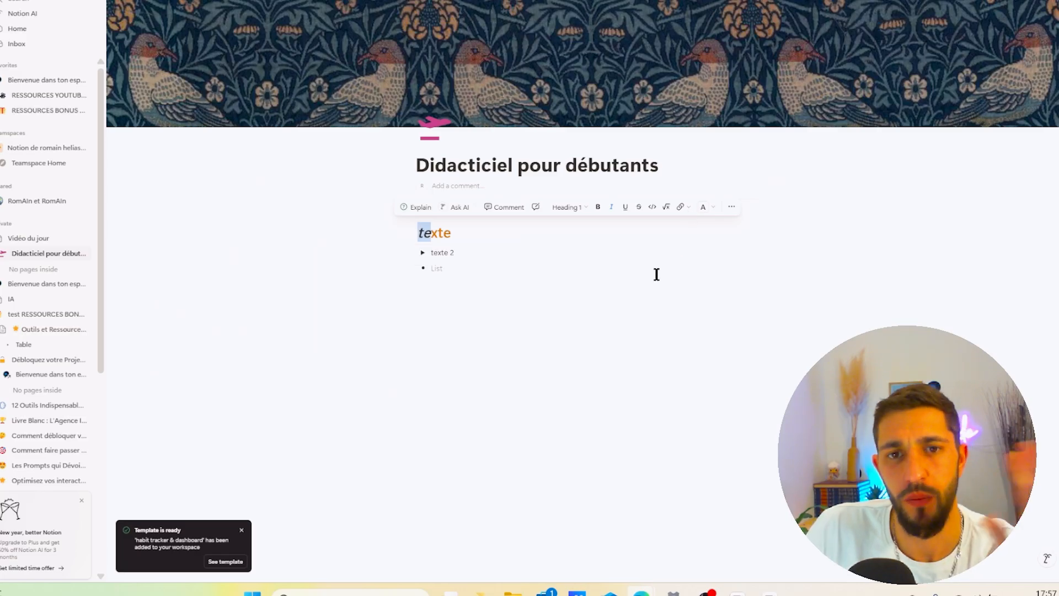
{"action": "left_click", "coordinate": [580, 335]}
{"action": "left_click_drag", "start_coordinate": [454, 233], "coordinate": [399, 231]}
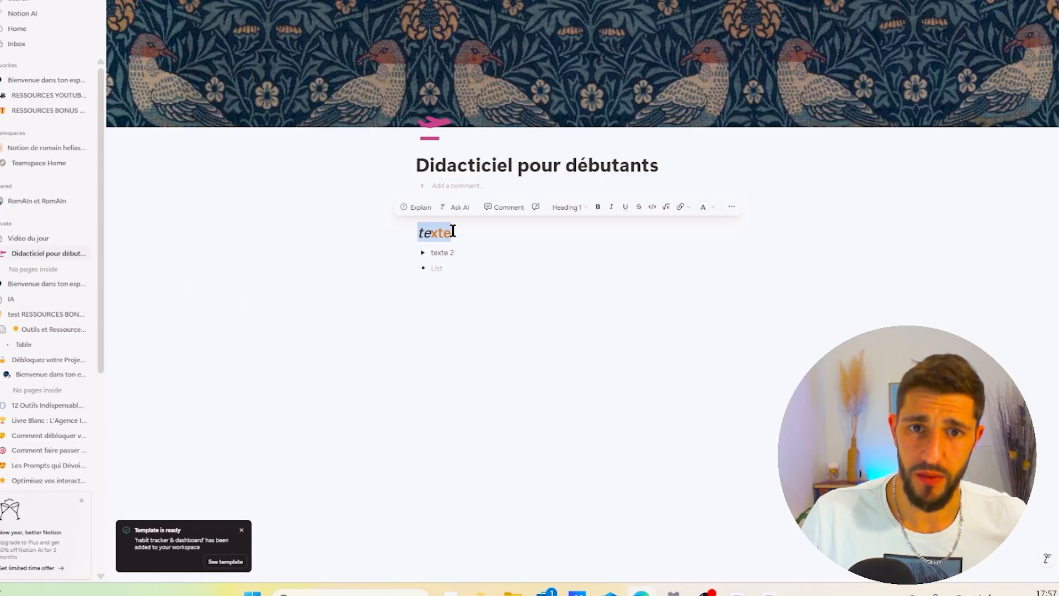
{"action": "left_click", "coordinate": [485, 221]}
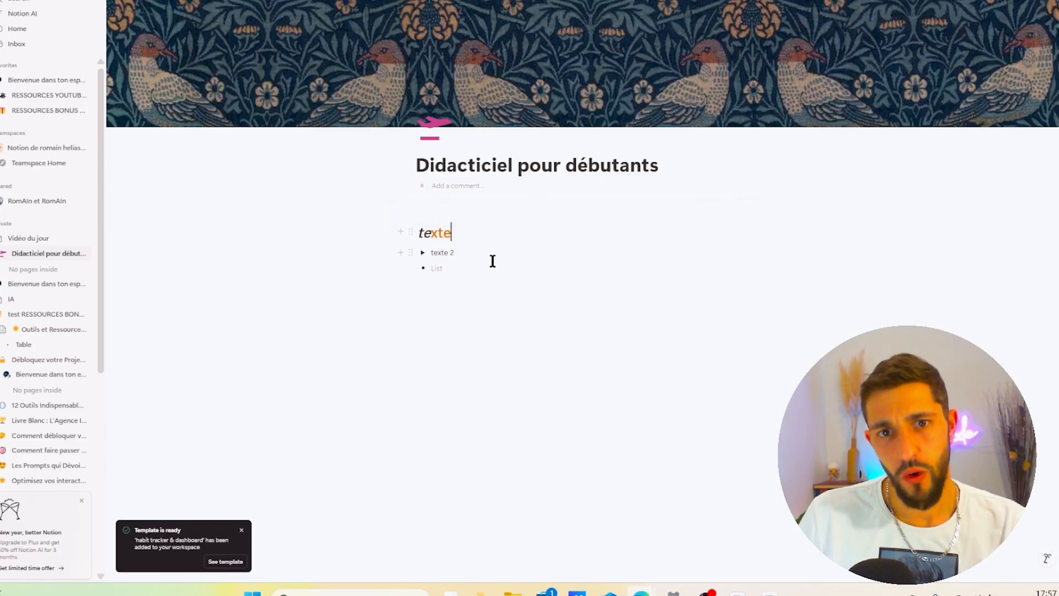
- Remove the empty bullet item and open the block-type menu on the new line
{"action": "key", "text": "BackSpace"}
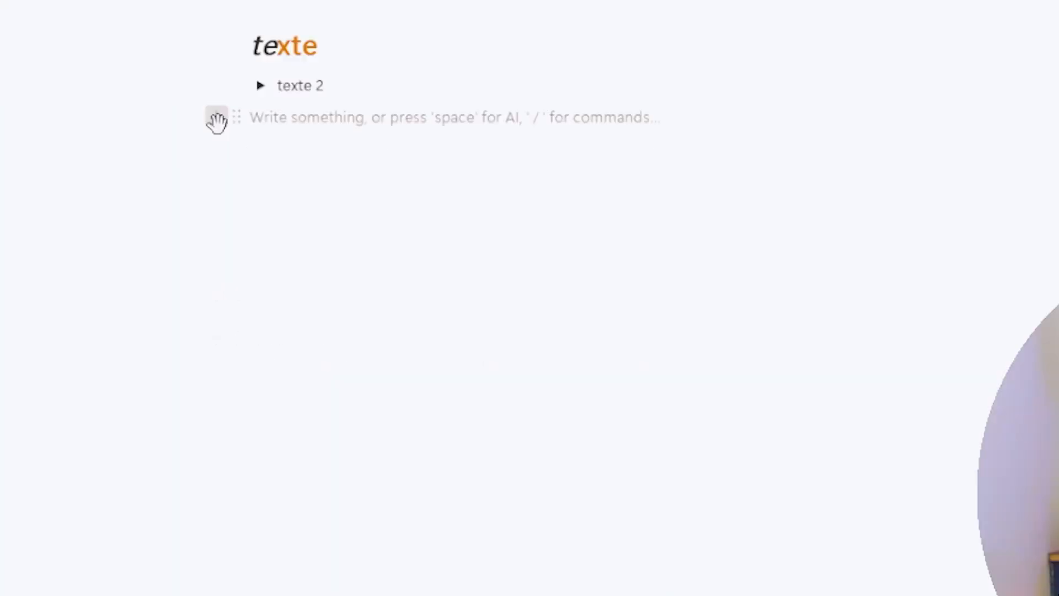
{"action": "left_click", "coordinate": [217, 120]}
{"action": "scroll", "coordinate": [409, 399], "scroll_direction": "down", "scroll_amount": 5}
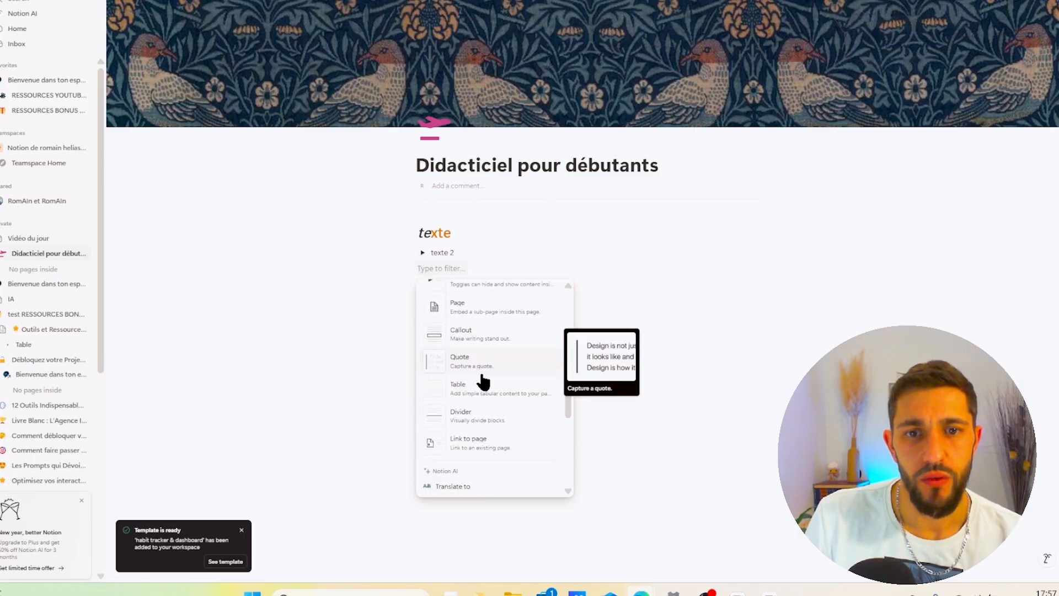
- Browse the block types available in the command menu
{"action": "scroll", "coordinate": [483, 381], "scroll_direction": "down", "scroll_amount": 3}
{"action": "scroll", "coordinate": [472, 364], "scroll_direction": "up", "scroll_amount": 10}
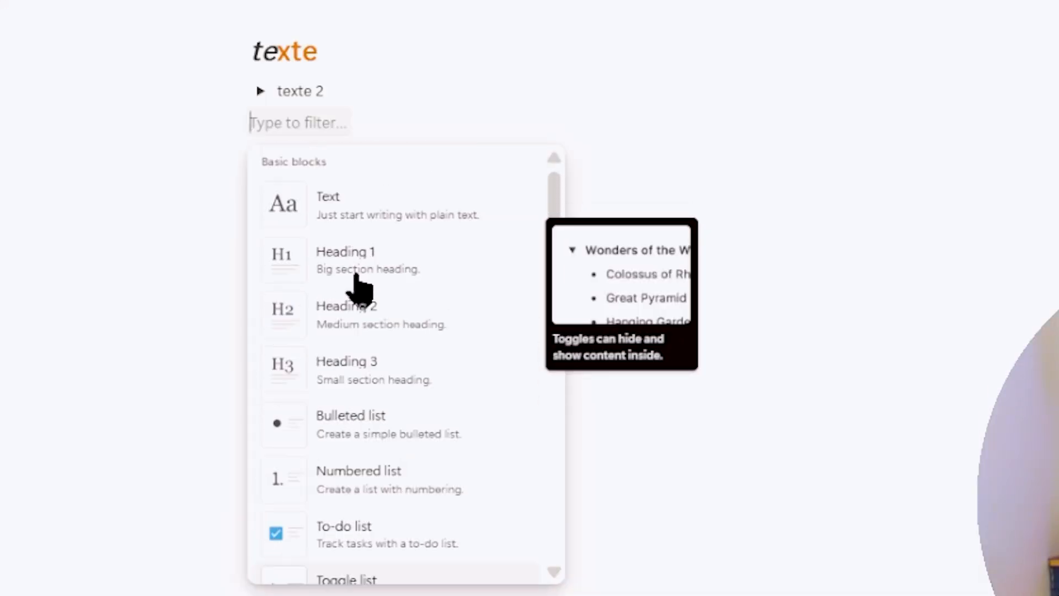
{"action": "scroll", "coordinate": [356, 292], "scroll_direction": "down", "scroll_amount": 5}
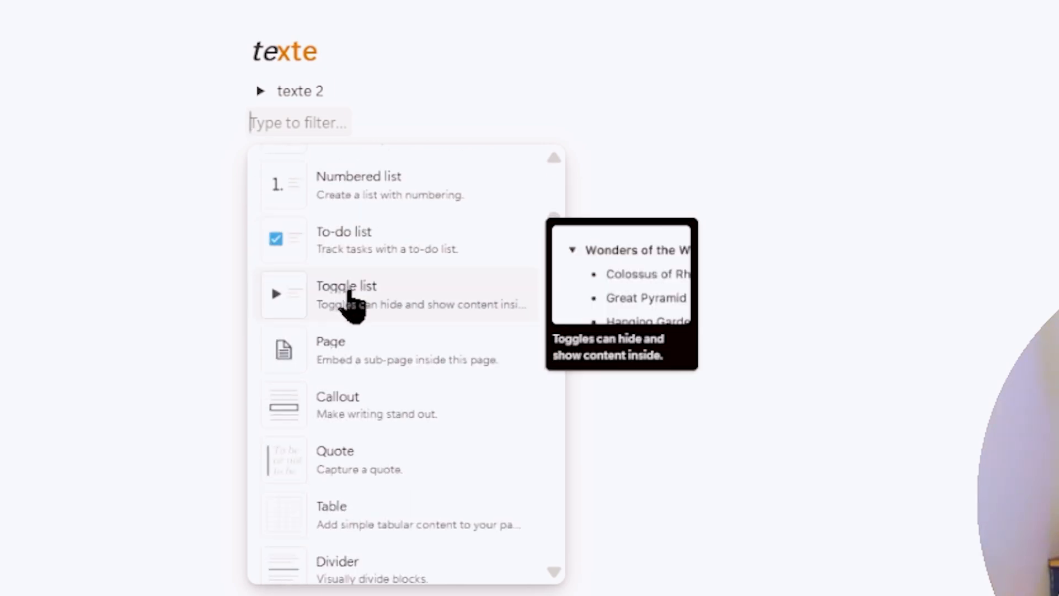
{"action": "scroll", "coordinate": [350, 293], "scroll_direction": "down", "scroll_amount": 3}
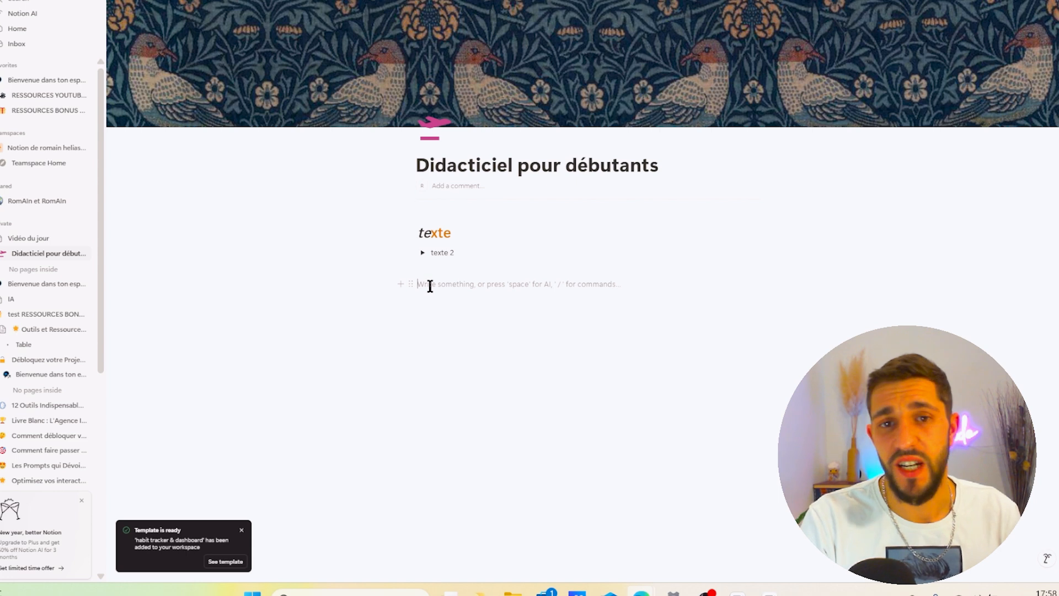
{"action": "type", "text": "/"}
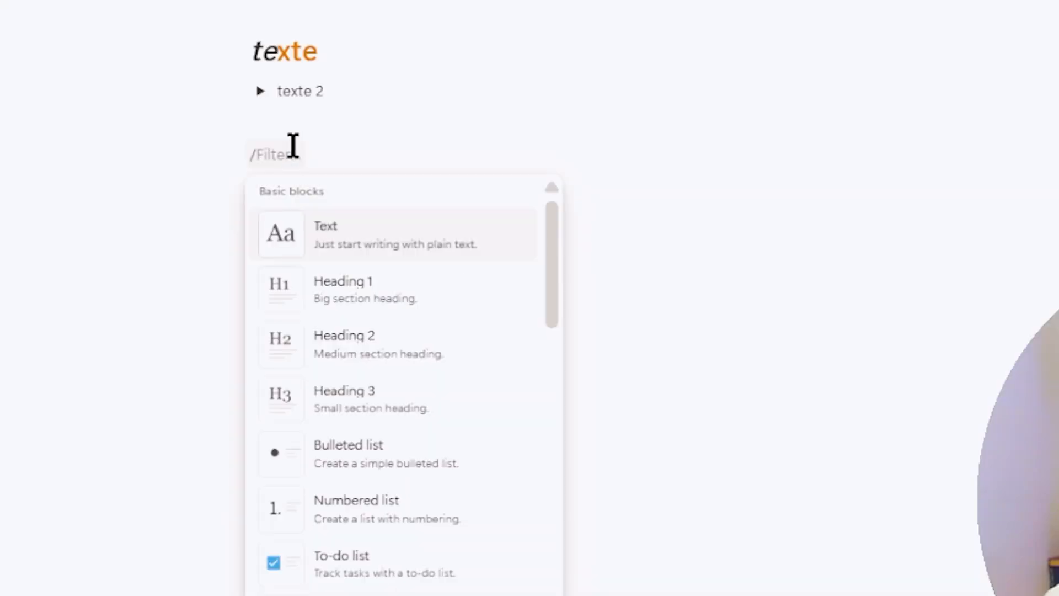
{"action": "scroll", "coordinate": [458, 386], "scroll_direction": "down", "scroll_amount": 3}
{"action": "scroll", "coordinate": [352, 400], "scroll_direction": "down", "scroll_amount": 5}
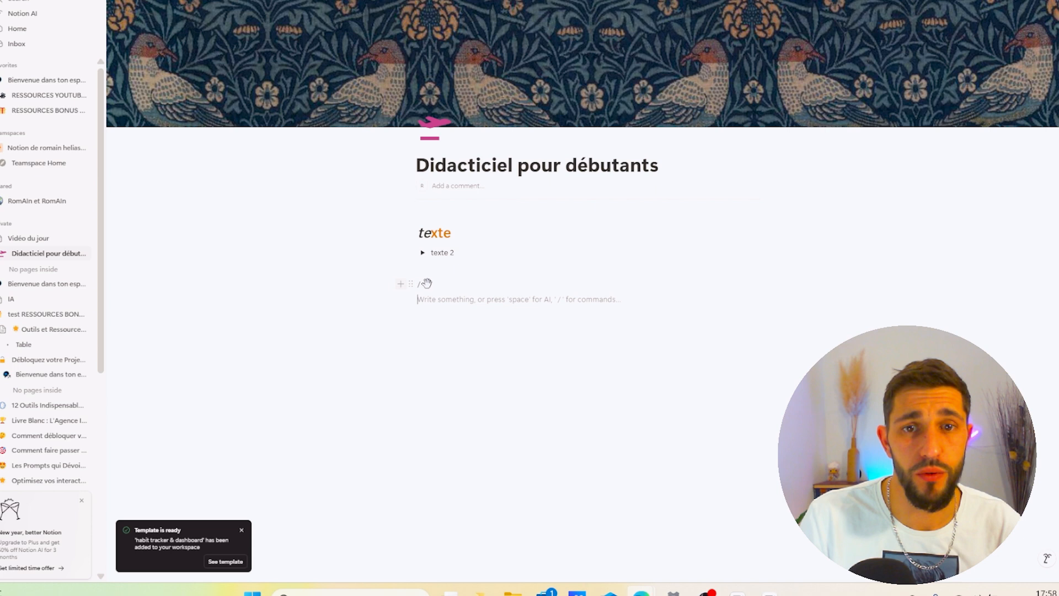
{"action": "left_click", "coordinate": [457, 290]}
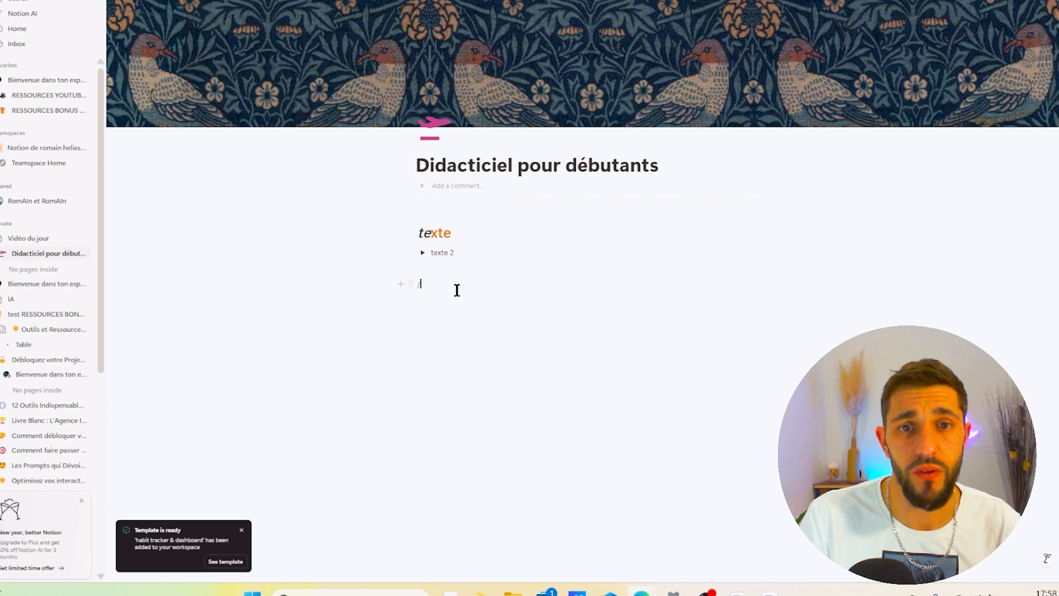
- Try to insert a simple table by filtering the command menu with tab
{"action": "key", "text": "BackSpace"}
{"action": "type", "text": "/"}
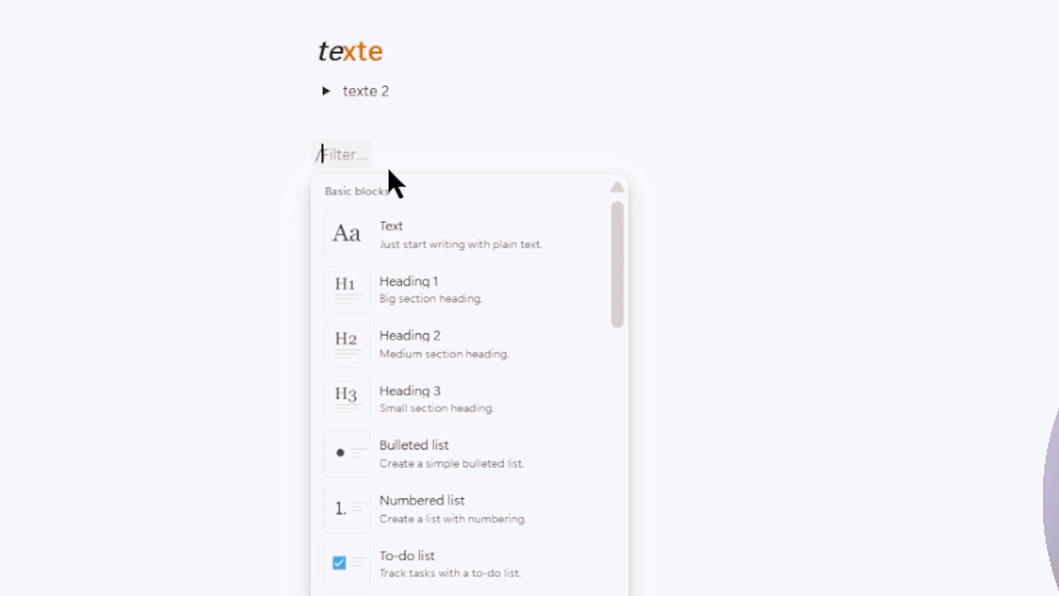
{"action": "type", "text": "tab"}
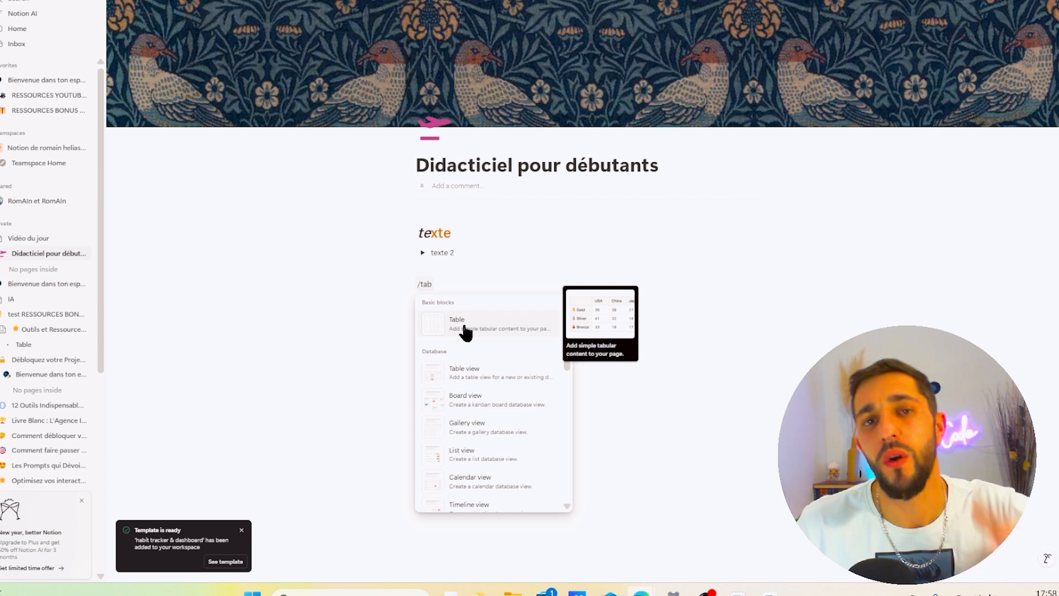
{"action": "left_click", "coordinate": [789, 324]}
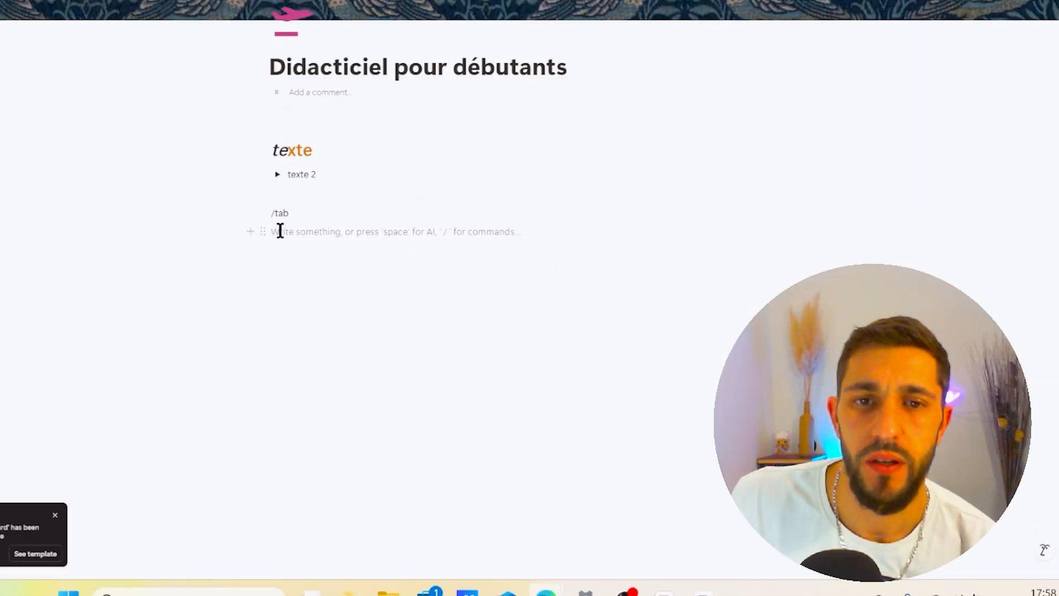
- Clear the leftover /tab command text from the empty line
{"action": "left_click_drag", "start_coordinate": [424, 297], "coordinate": [434, 272]}
{"action": "key", "text": "BackSpace"}
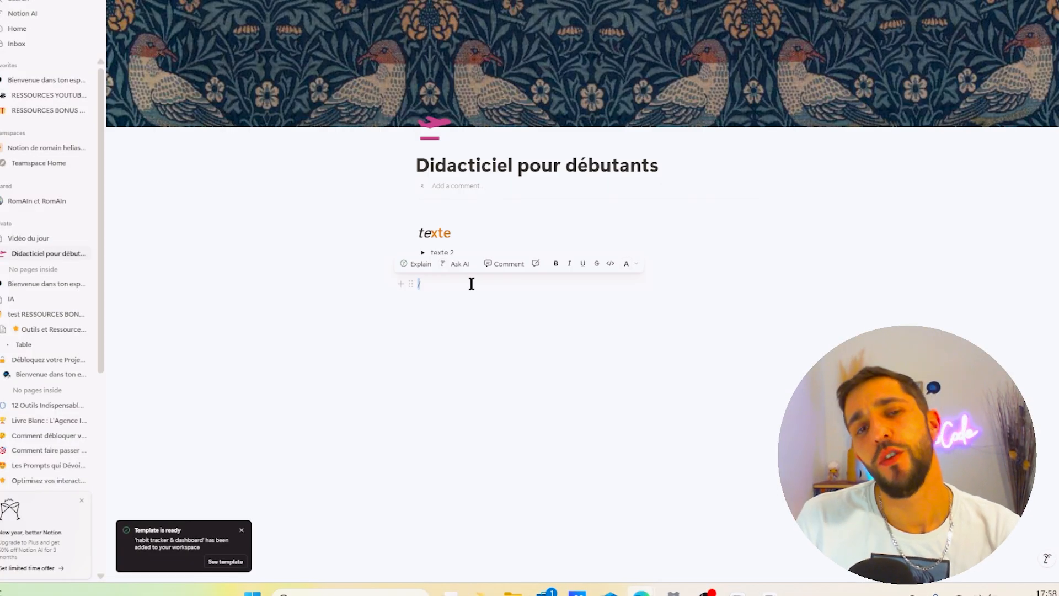
{"action": "left_click", "coordinate": [448, 291]}
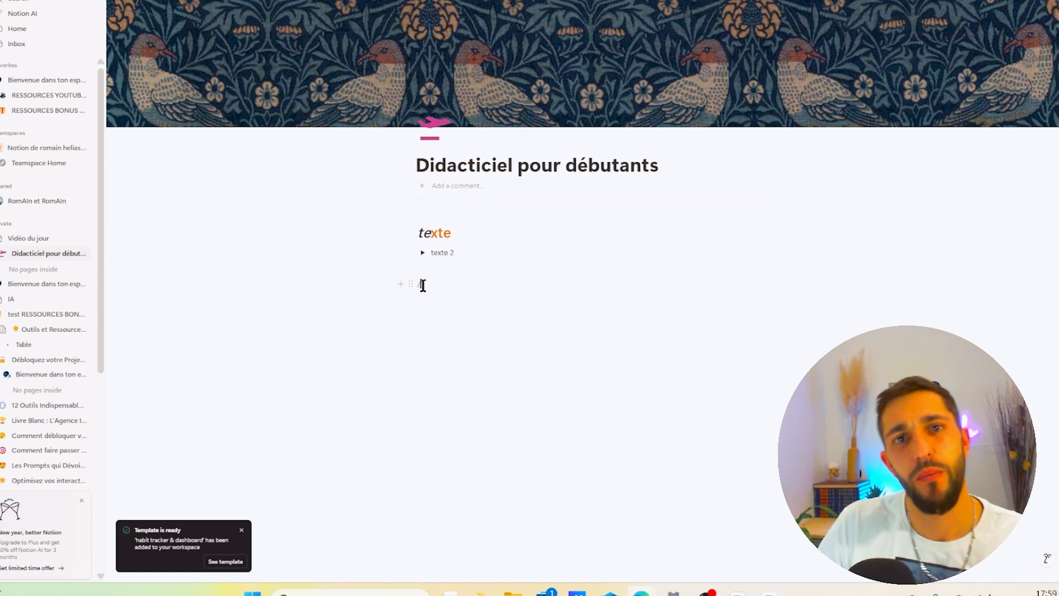
{"action": "scroll", "coordinate": [42, 294], "scroll_direction": "down", "scroll_amount": 5}
{"action": "scroll", "coordinate": [44, 331], "scroll_direction": "up", "scroll_amount": 5}
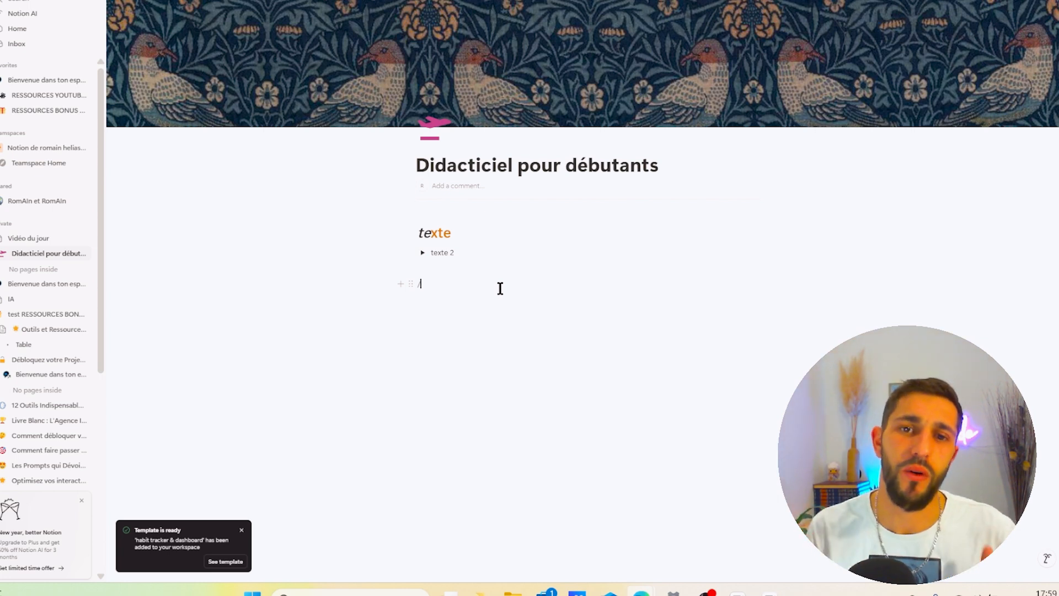
{"action": "key", "text": "BackSpace"}
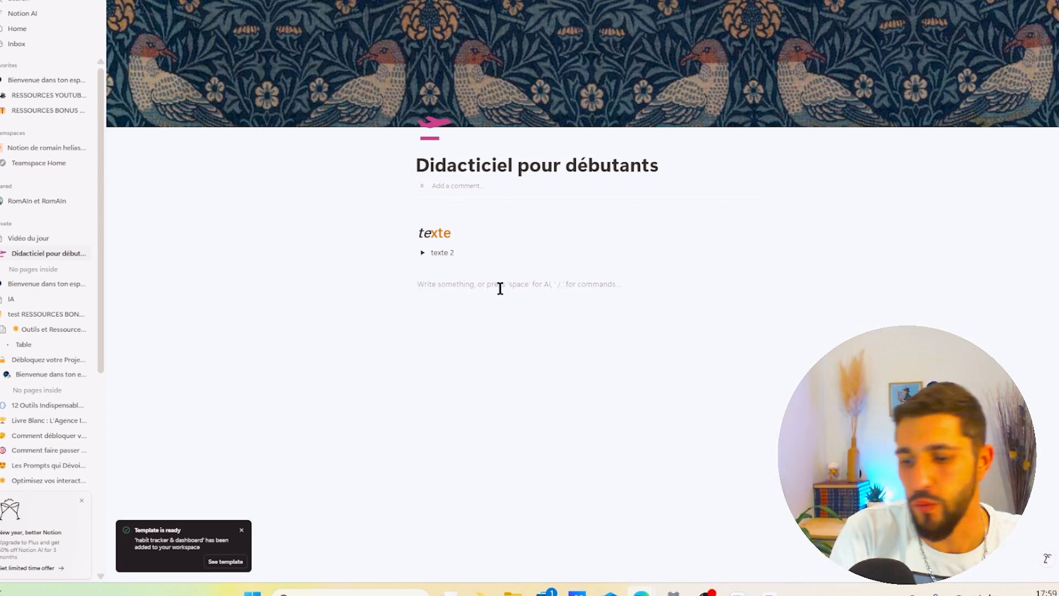
- Insert a link to the page Bienvenue dans ton espace de ressources and preview it
{"action": "type", "text": "/link"}
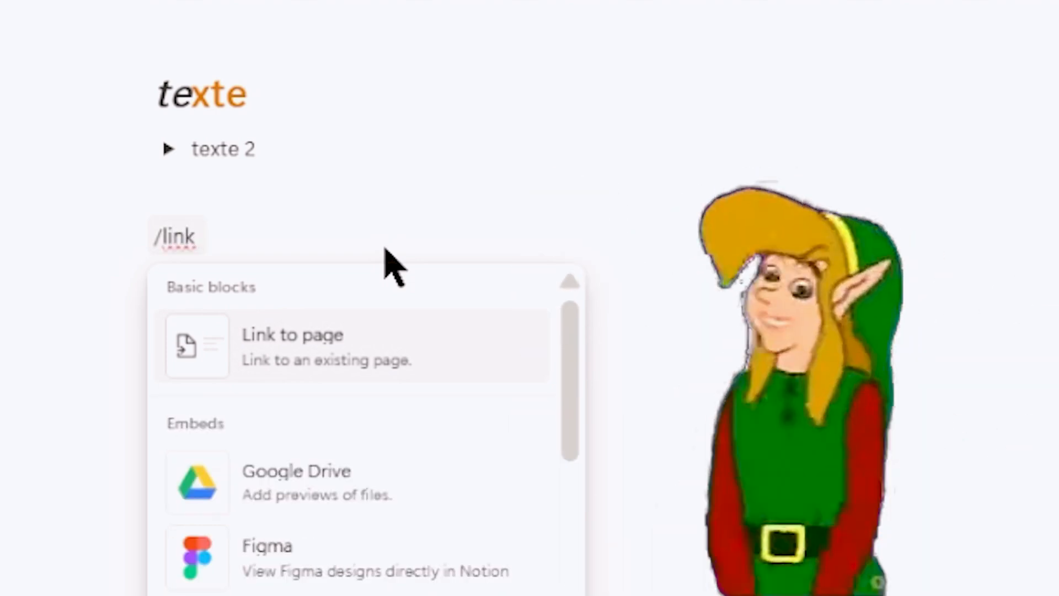
{"action": "left_click", "coordinate": [355, 365]}
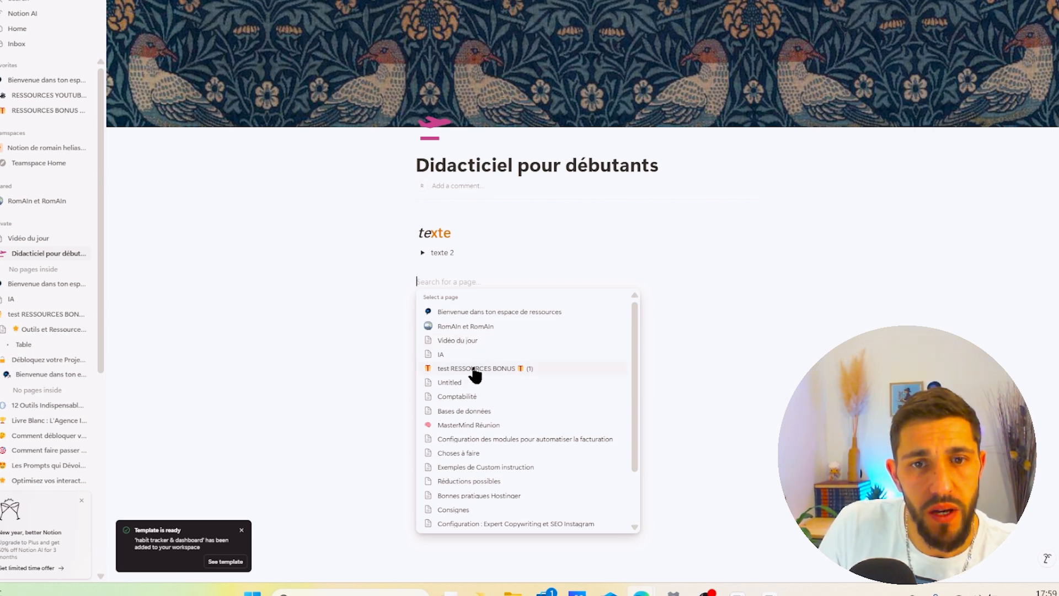
{"action": "left_click", "coordinate": [490, 311]}
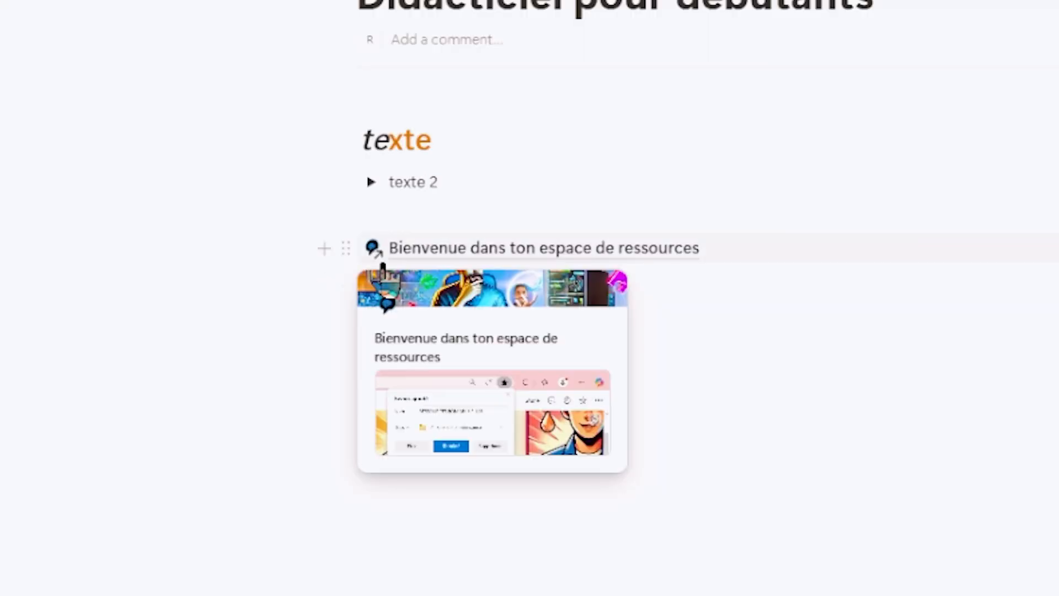
{"action": "mouse_move", "coordinate": [377, 259]}
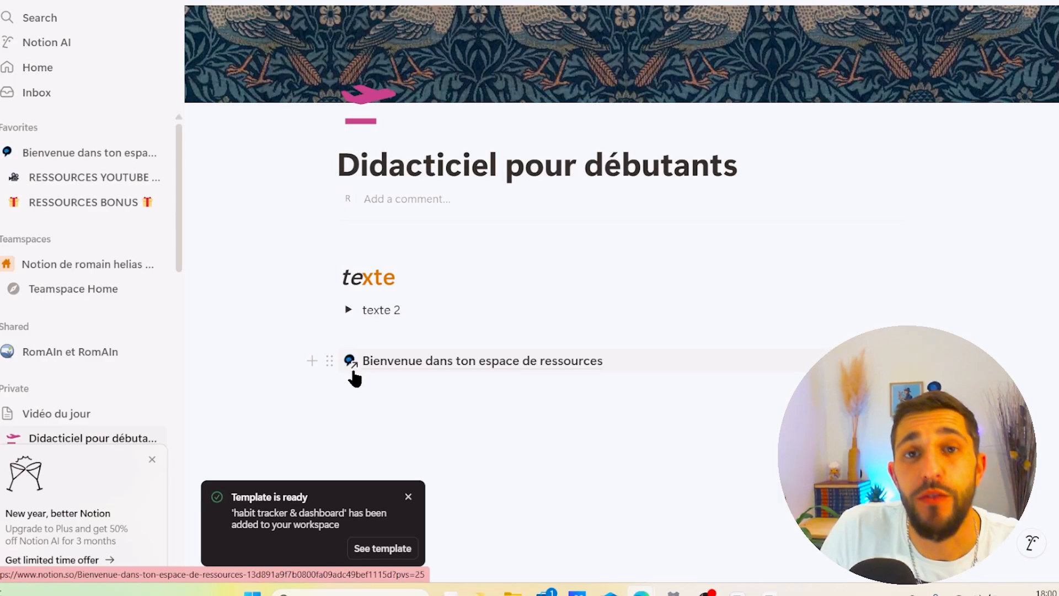
{"action": "mouse_move", "coordinate": [358, 370]}
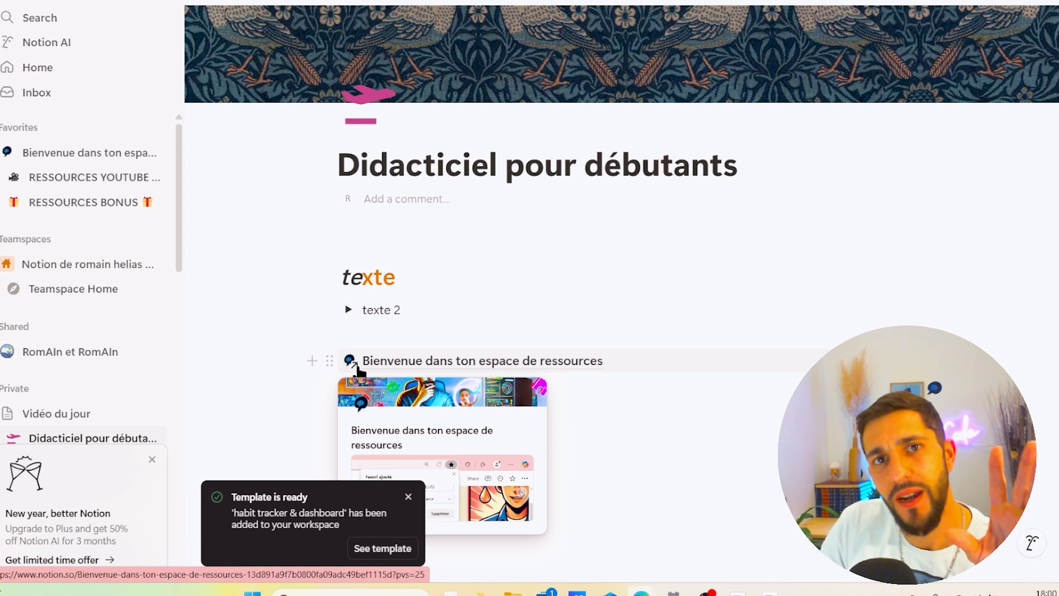
- Delete the linked page block
{"action": "left_click", "coordinate": [327, 361]}
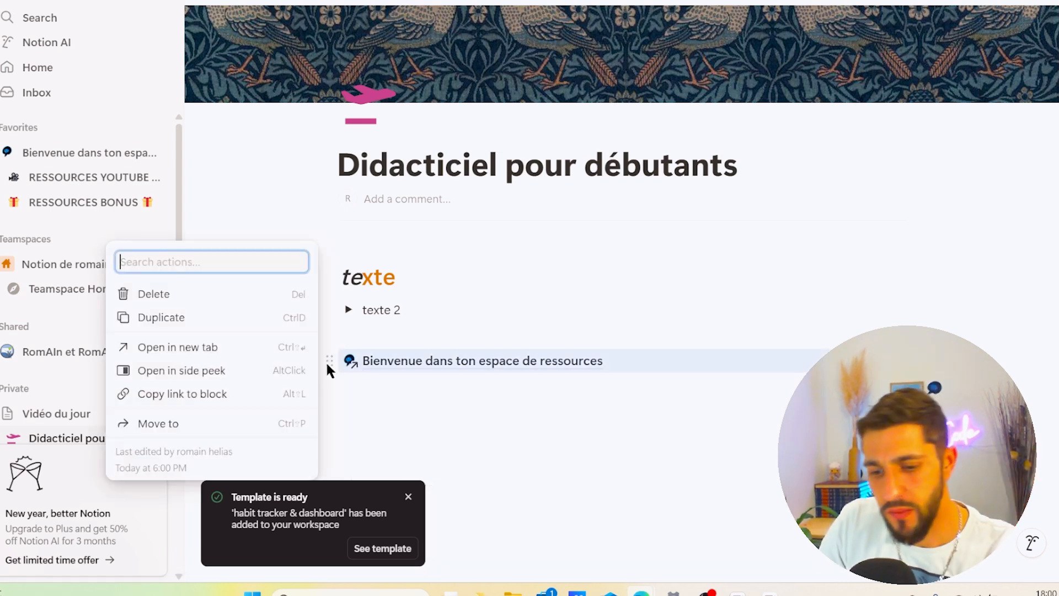
{"action": "key", "text": "Delete"}
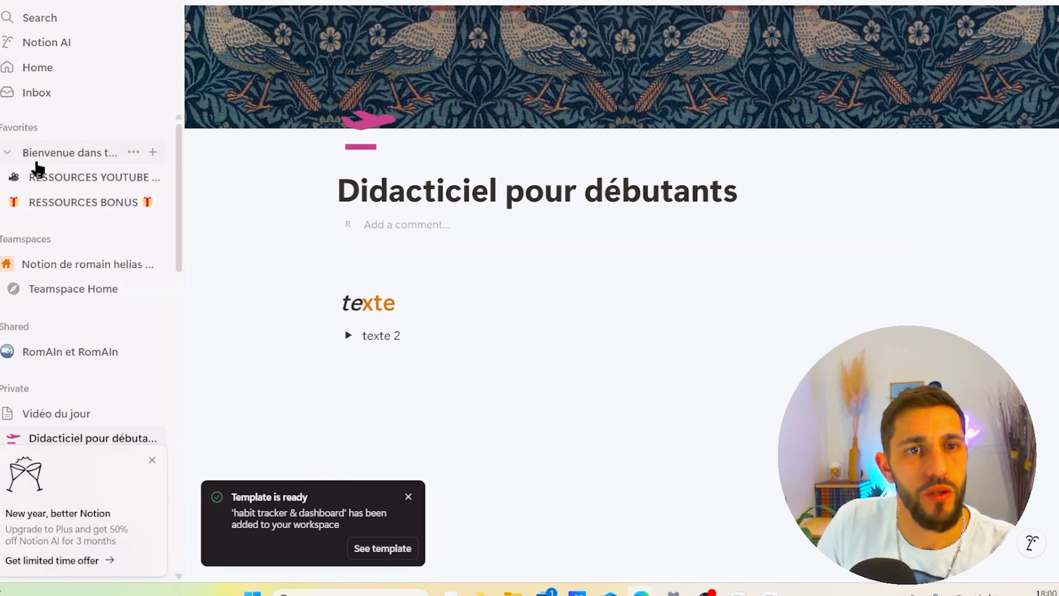
- Place the cursor on a new empty line below the linked page block
{"action": "left_click", "coordinate": [382, 373]}
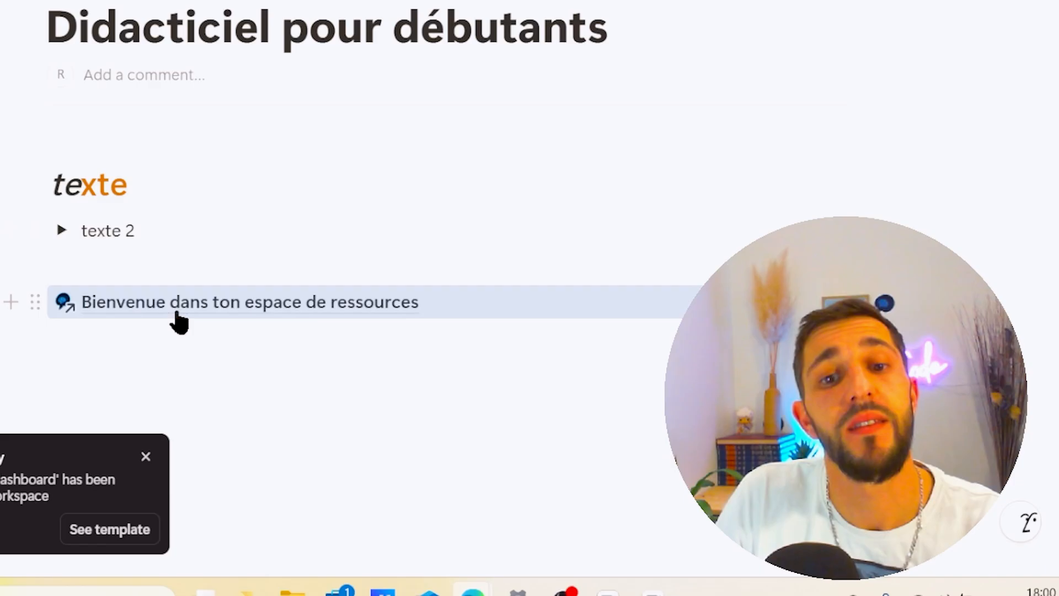
{"action": "mouse_move", "coordinate": [198, 309]}
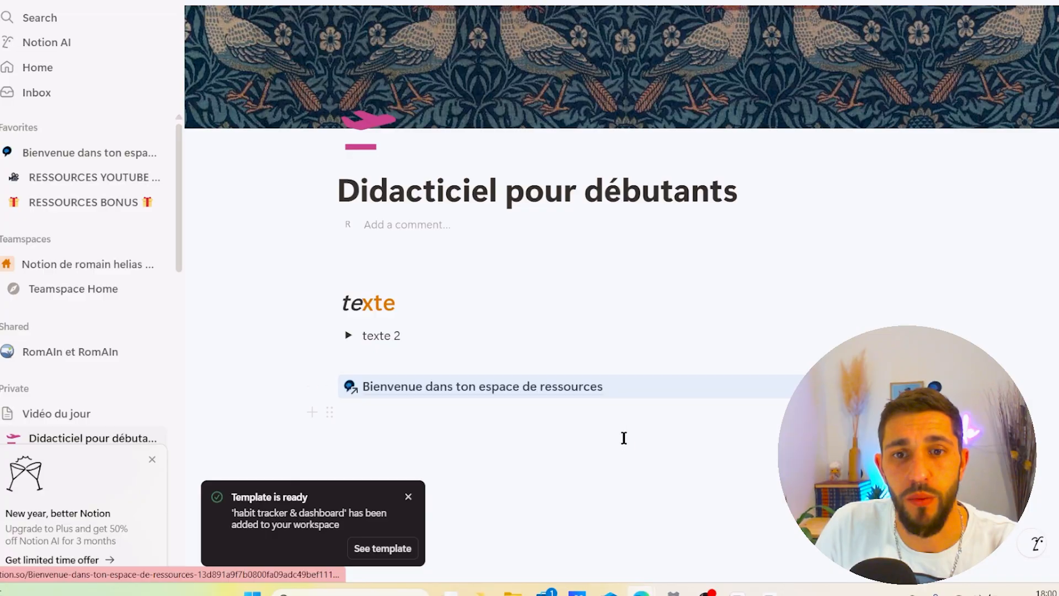
{"action": "left_click", "coordinate": [445, 372]}
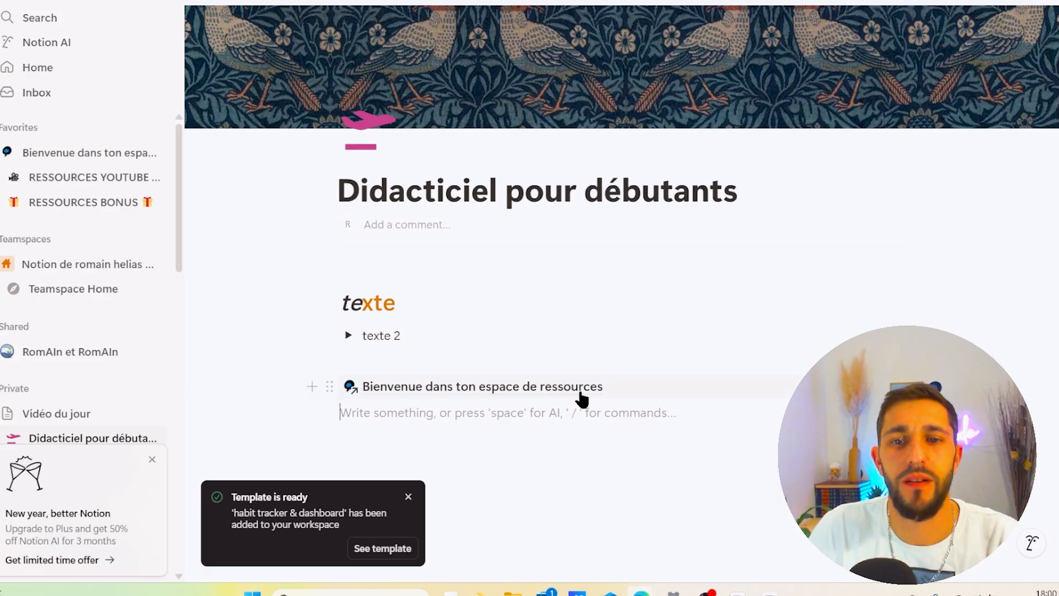
{"action": "mouse_move", "coordinate": [451, 328]}
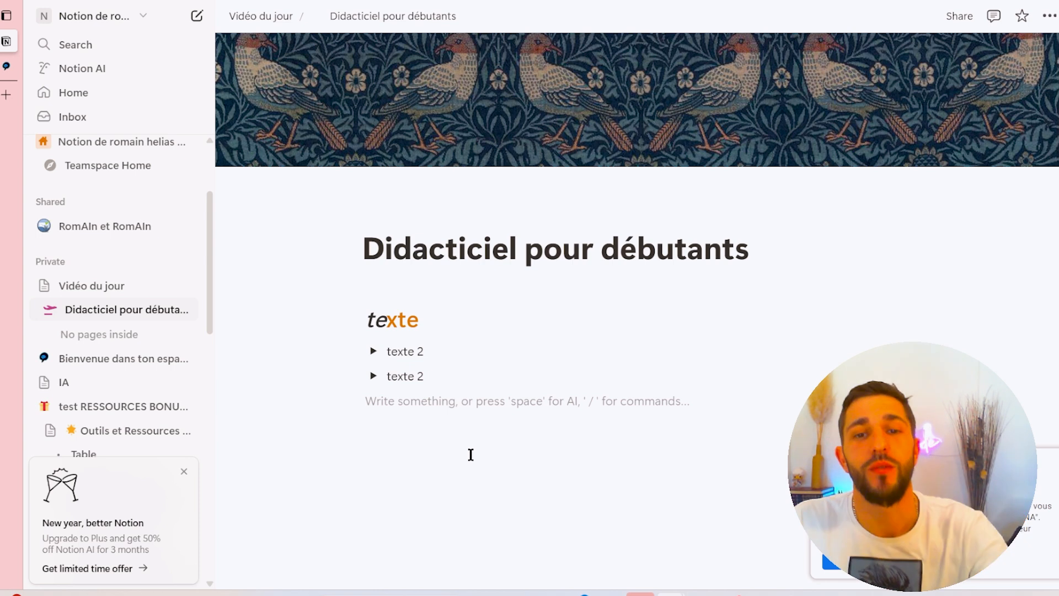
- Insert a callout block by filtering the command menu with call
{"action": "type", "text": "/call"}
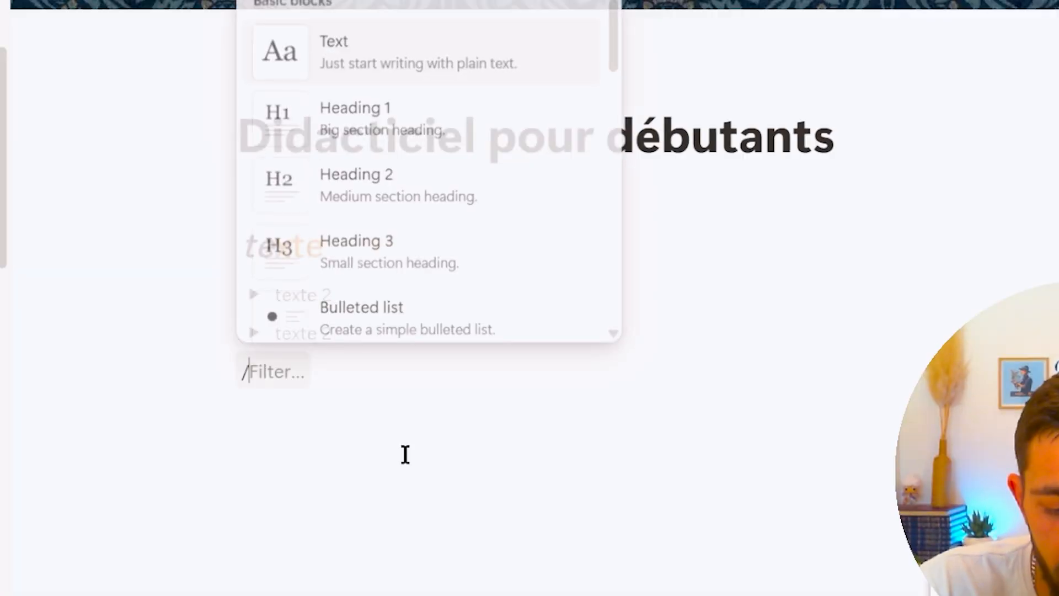
{"action": "left_click", "coordinate": [445, 299]}
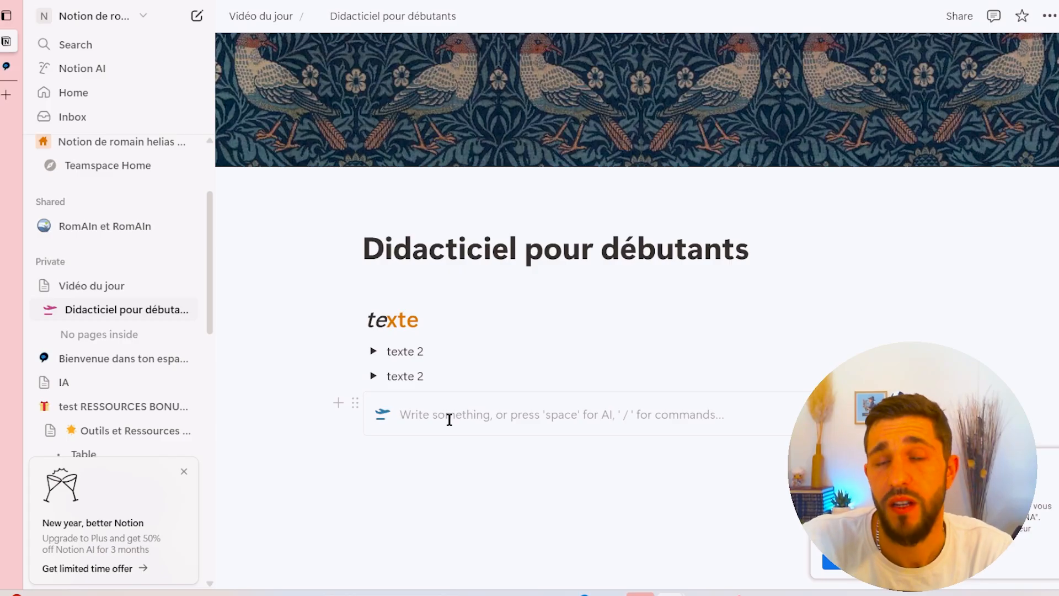
- Move both texte 2 toggles inside the callout and place the cursor on its first line
{"action": "left_click_drag", "start_coordinate": [357, 376], "coordinate": [437, 418]}
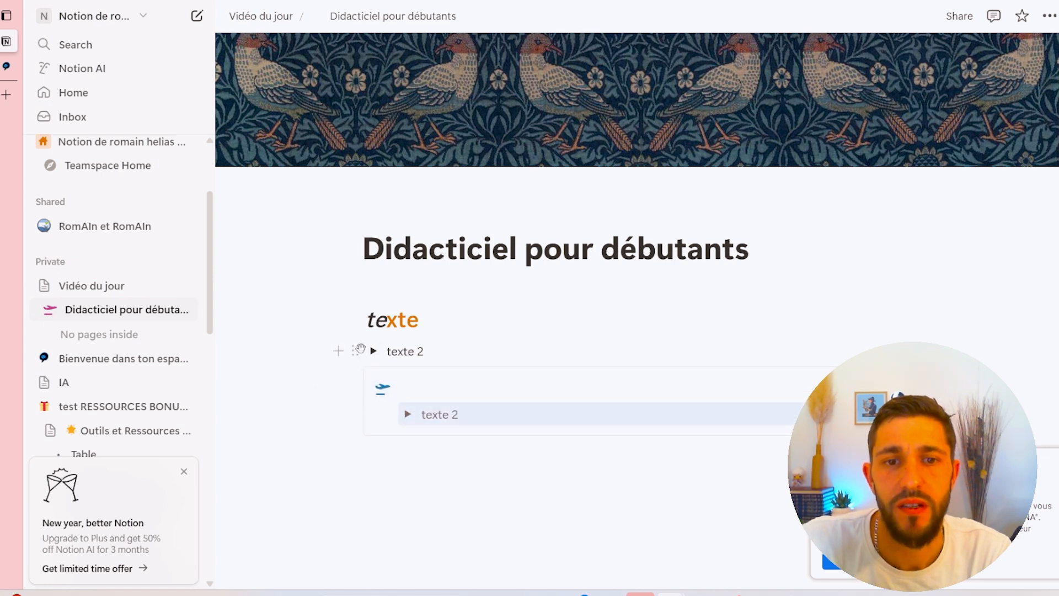
{"action": "left_click_drag", "start_coordinate": [360, 349], "coordinate": [444, 386]}
{"action": "left_click", "coordinate": [447, 362]}
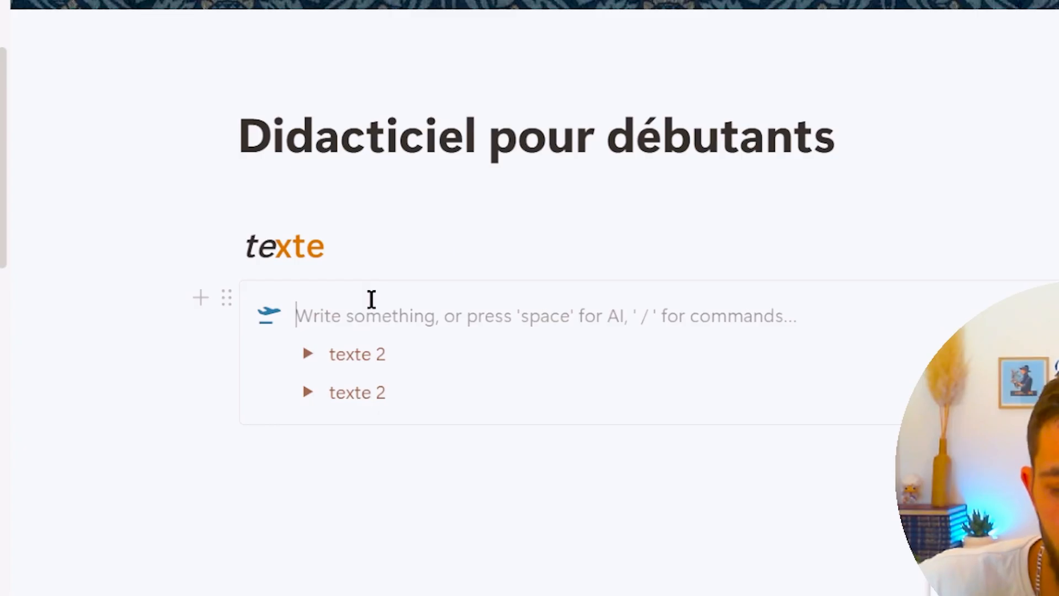
- Enter the placeholder text jdtyjtyjtyjtyjtj on the callout's first line
{"action": "type", "text": "jdtyjtyjtyjtyjtj"}
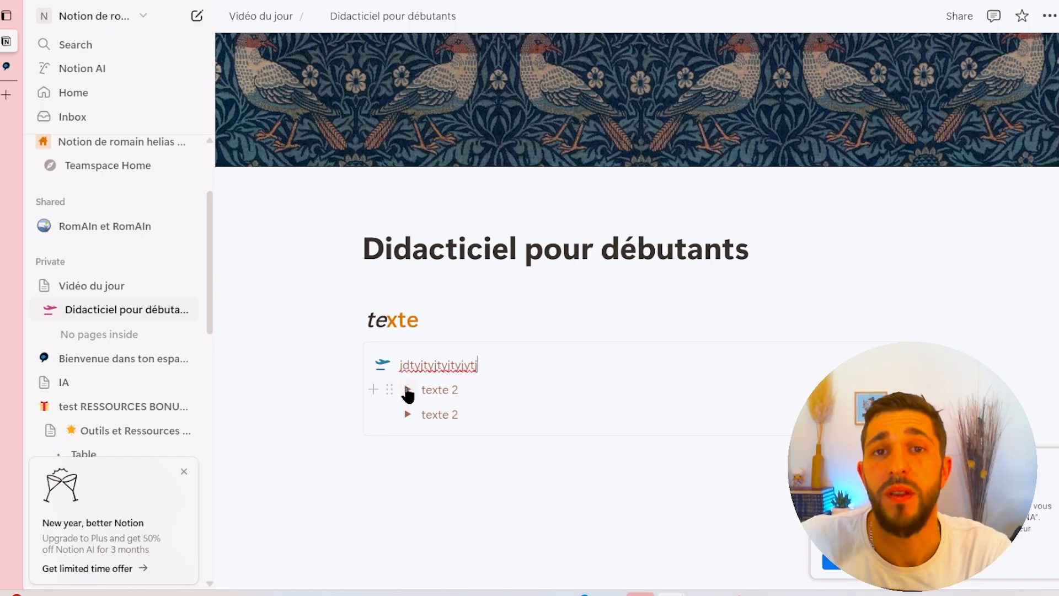
{"action": "left_click", "coordinate": [408, 415]}
{"action": "left_click", "coordinate": [408, 415]}
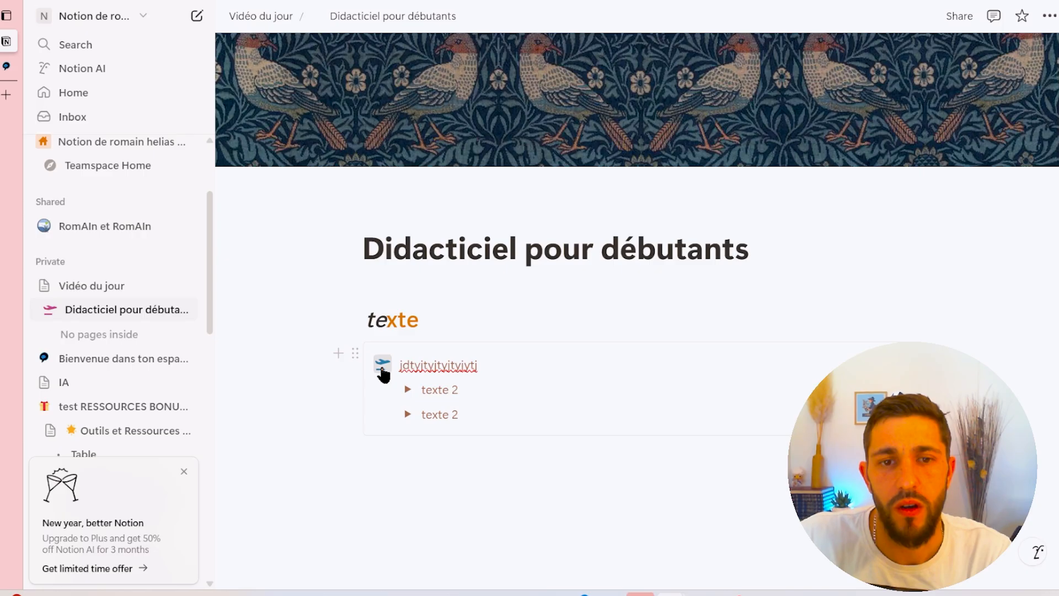
- Change the callout's icon to an emoji from the Callout emoji category
{"action": "left_click", "coordinate": [383, 371]}
{"action": "left_click", "coordinate": [251, 164]}
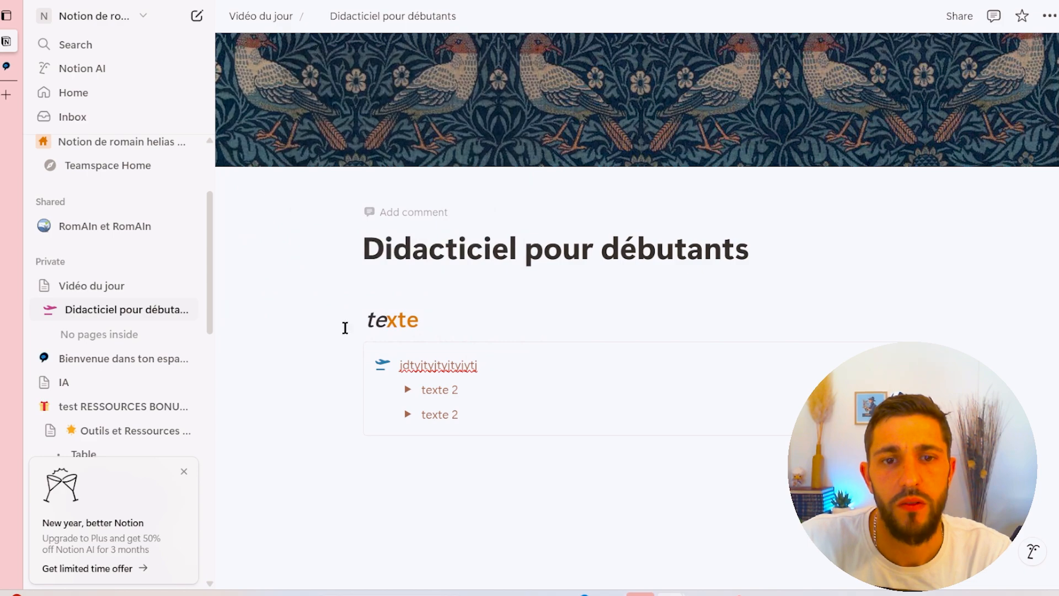
{"action": "left_click", "coordinate": [382, 369]}
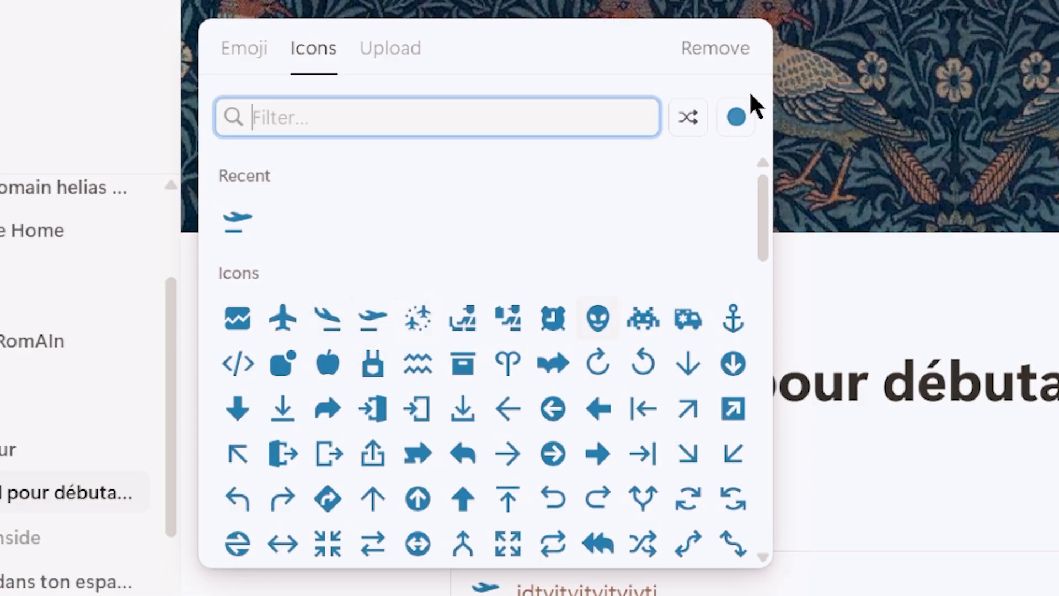
{"action": "left_click", "coordinate": [737, 118]}
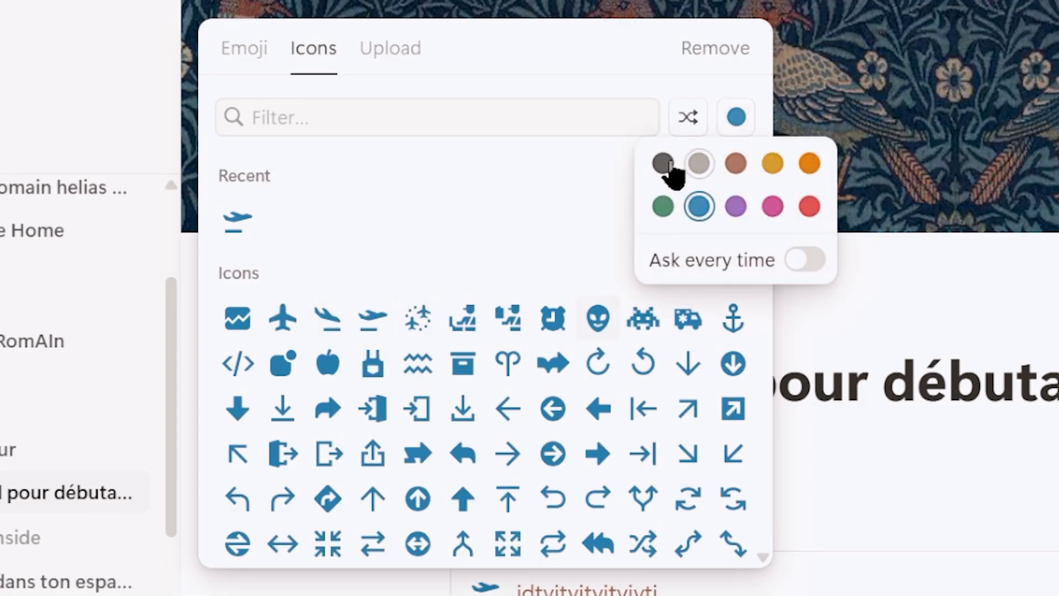
{"action": "left_click", "coordinate": [244, 48]}
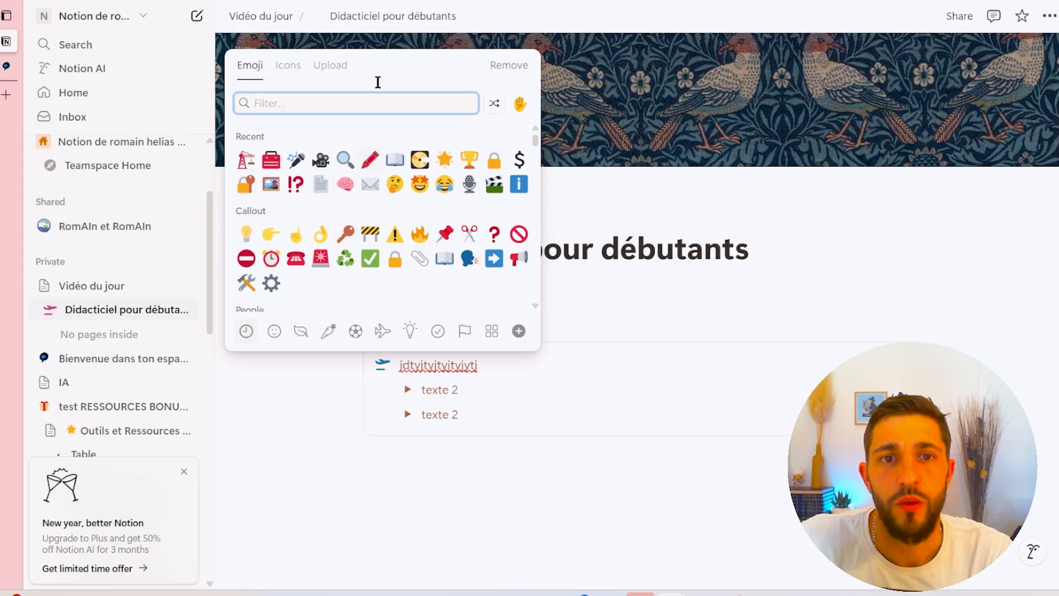
{"action": "left_click", "coordinate": [336, 67]}
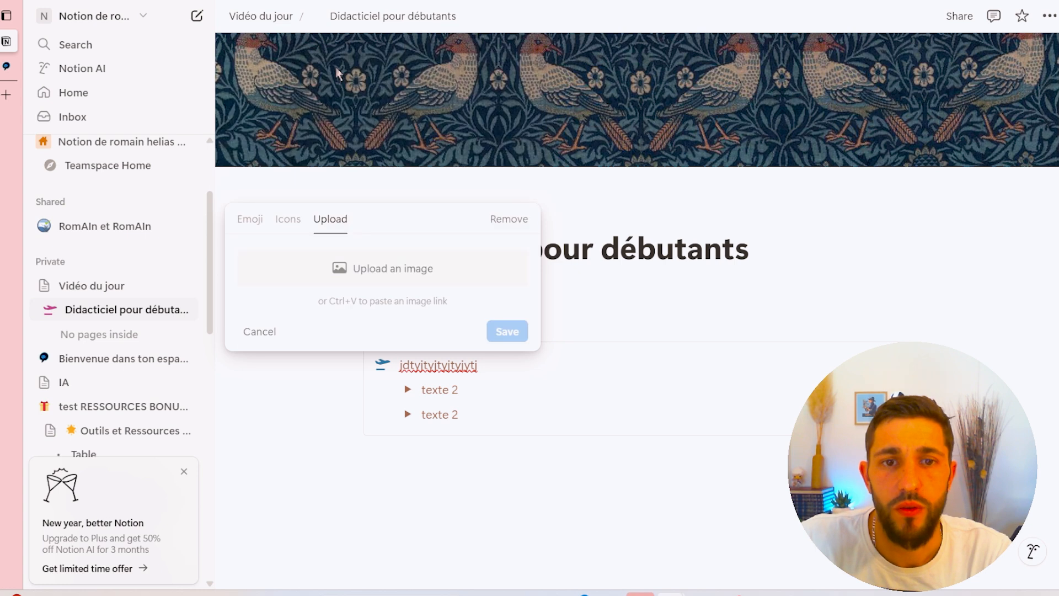
{"action": "left_click", "coordinate": [261, 224]}
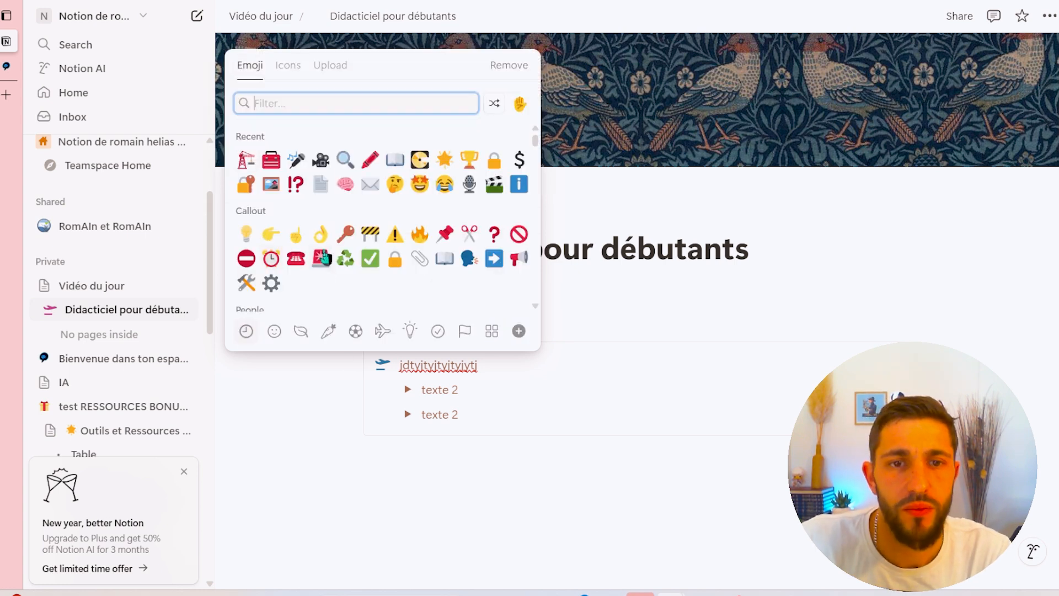
{"action": "left_click", "coordinate": [321, 258]}
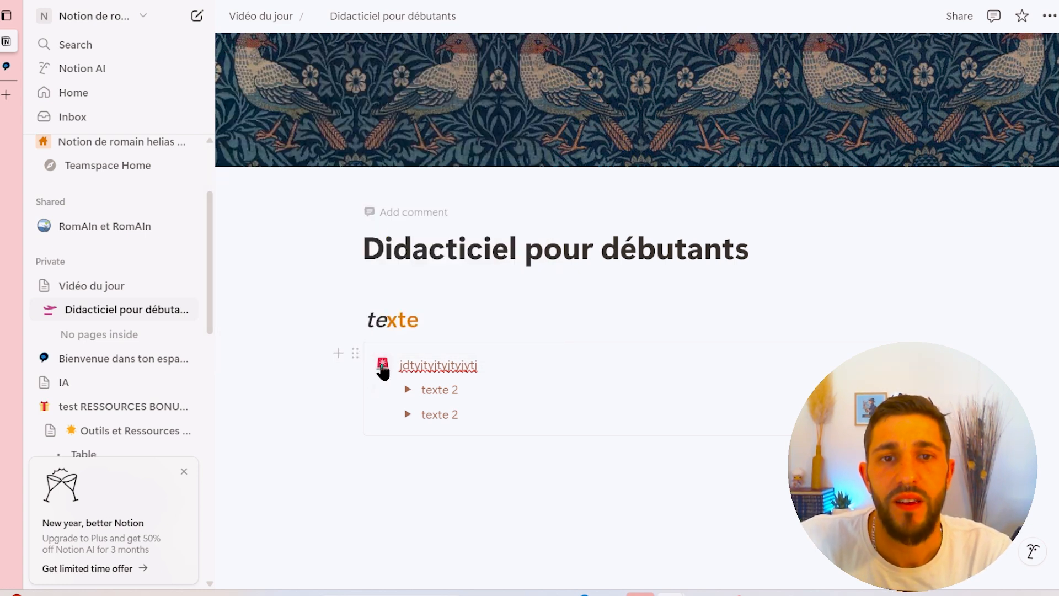
- Set the callout block's text color to Red text
{"action": "left_click", "coordinate": [355, 352]}
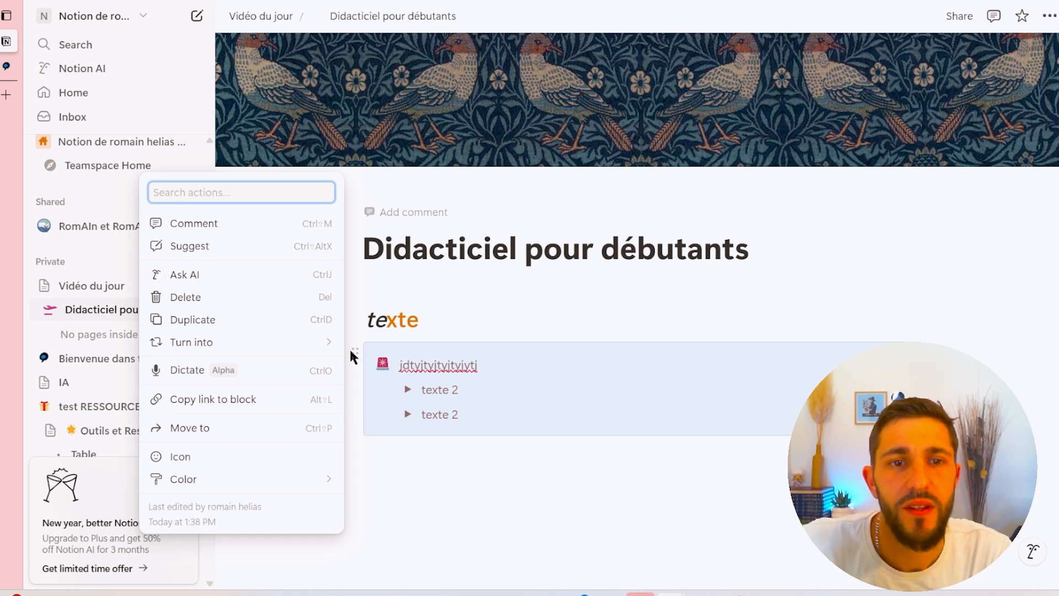
{"action": "mouse_move", "coordinate": [261, 342]}
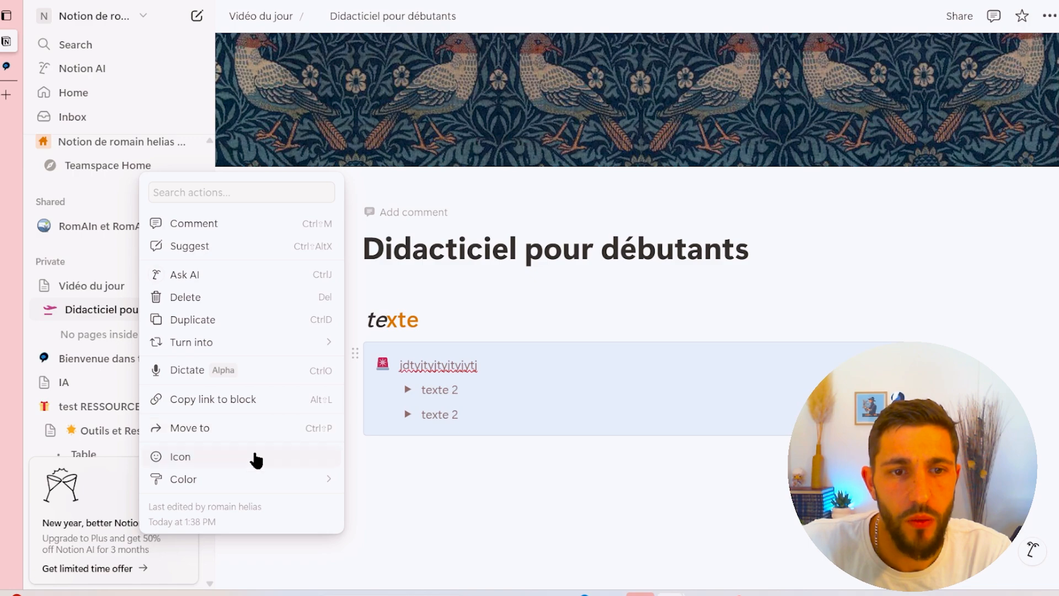
{"action": "mouse_move", "coordinate": [269, 483]}
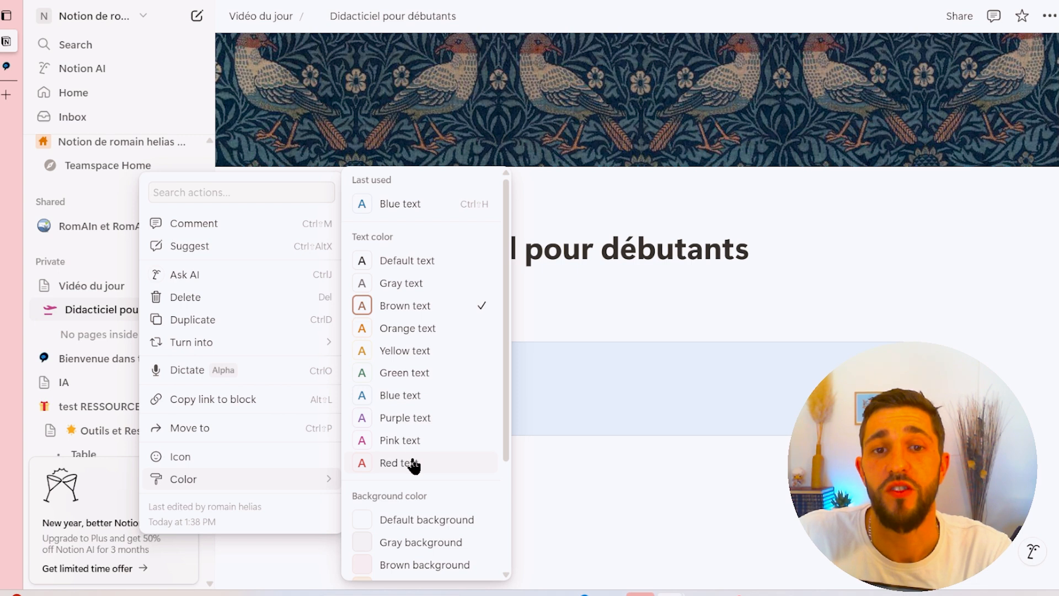
{"action": "left_click", "coordinate": [411, 463]}
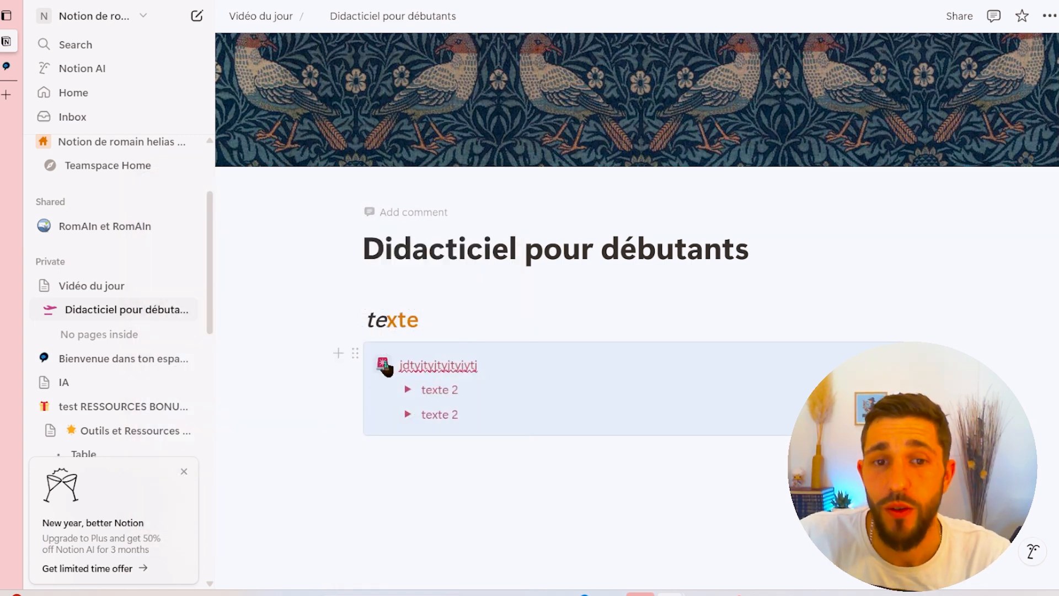
- Apply a background color to the callout block
{"action": "left_click", "coordinate": [356, 356]}
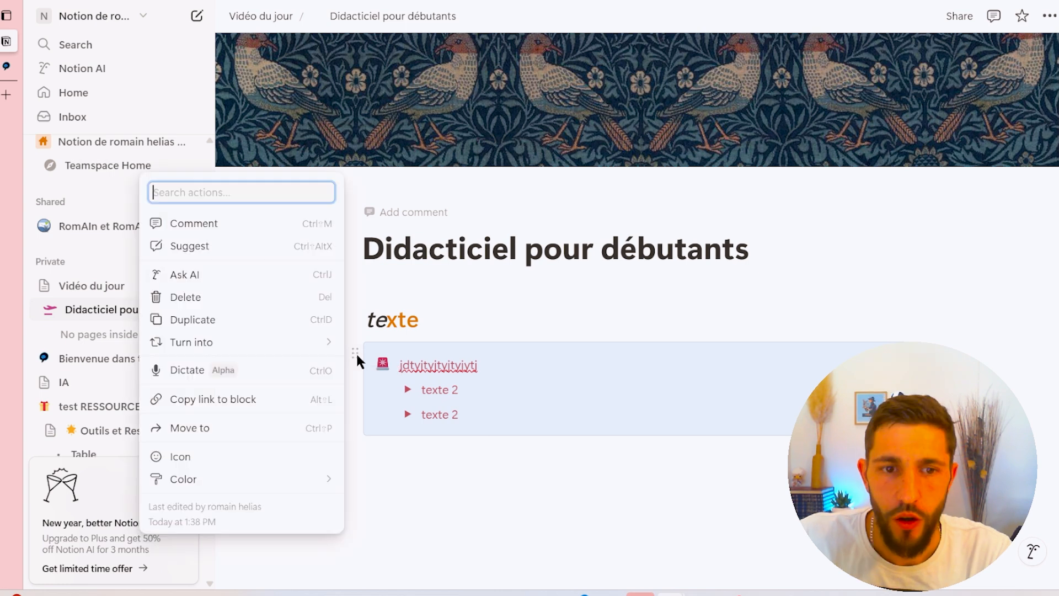
{"action": "mouse_move", "coordinate": [230, 480]}
{"action": "scroll", "coordinate": [446, 457], "scroll_direction": "down", "scroll_amount": 3}
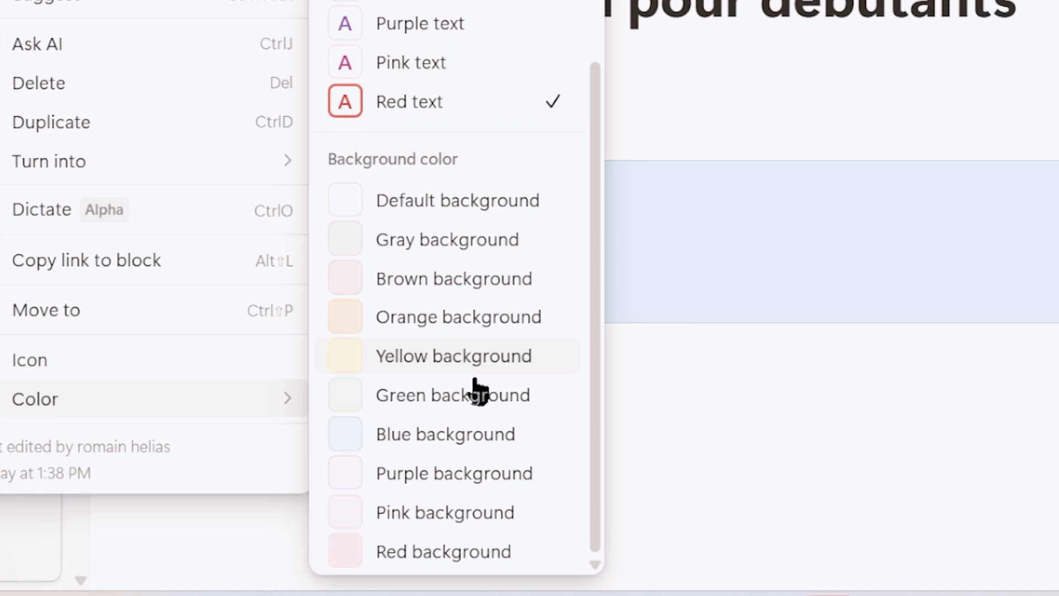
{"action": "left_click", "coordinate": [476, 436]}
{"action": "left_click", "coordinate": [568, 453]}
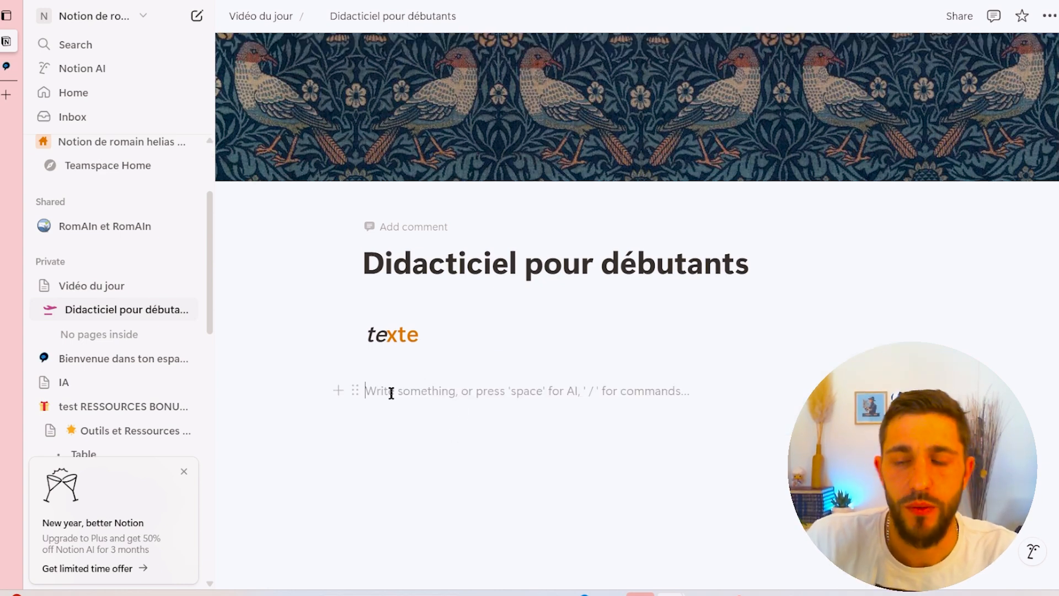
{"action": "type", "text": "/"}
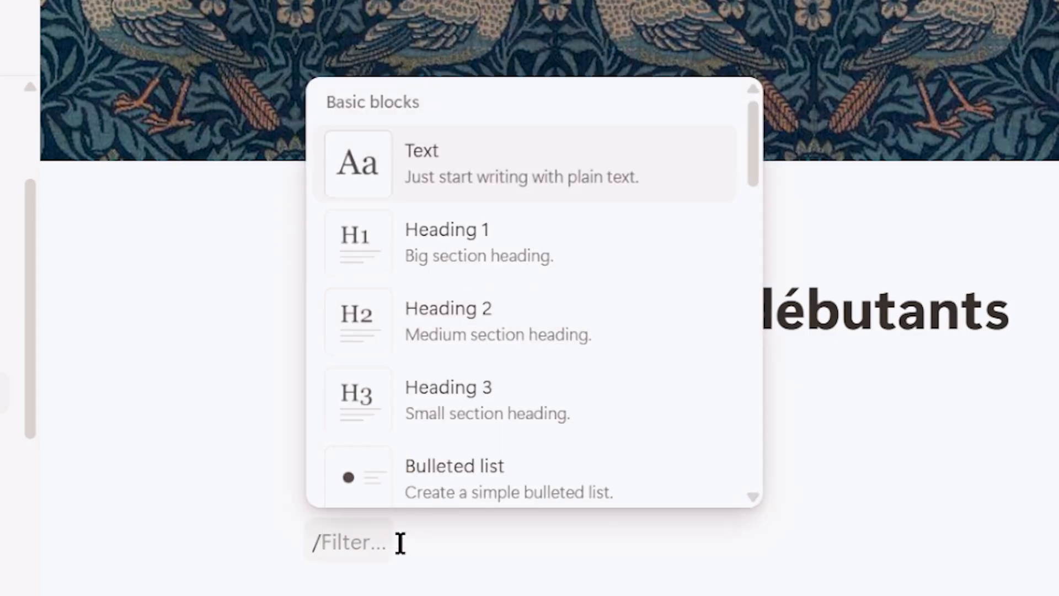
{"action": "key", "text": "BackSpace"}
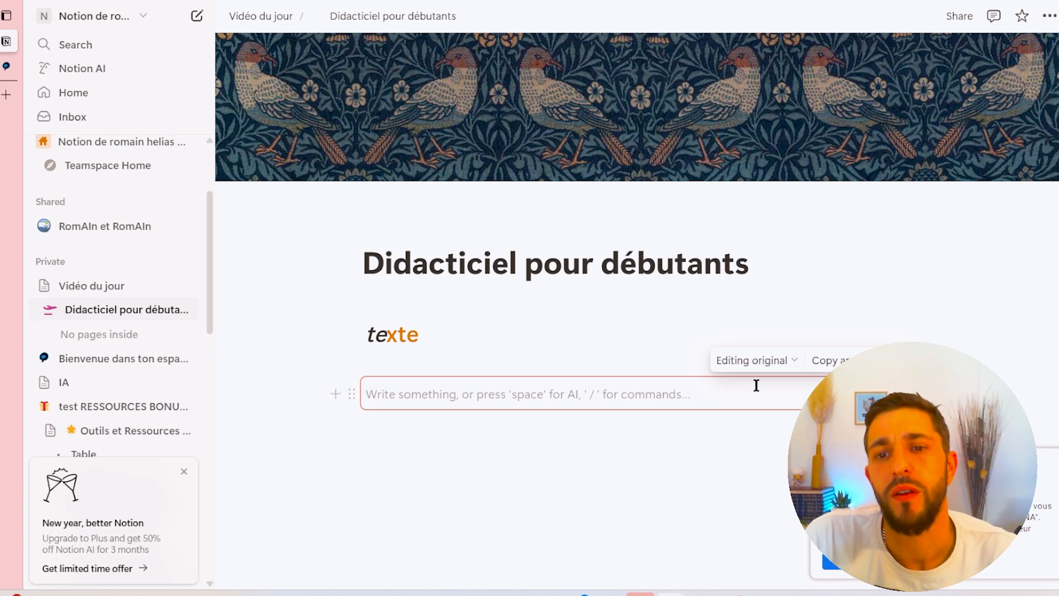
- Enter the text Arrête de lire ce que j'écris ! inside the empty synced block below texte
{"action": "left_click", "coordinate": [499, 364]}
{"action": "left_click", "coordinate": [488, 397]}
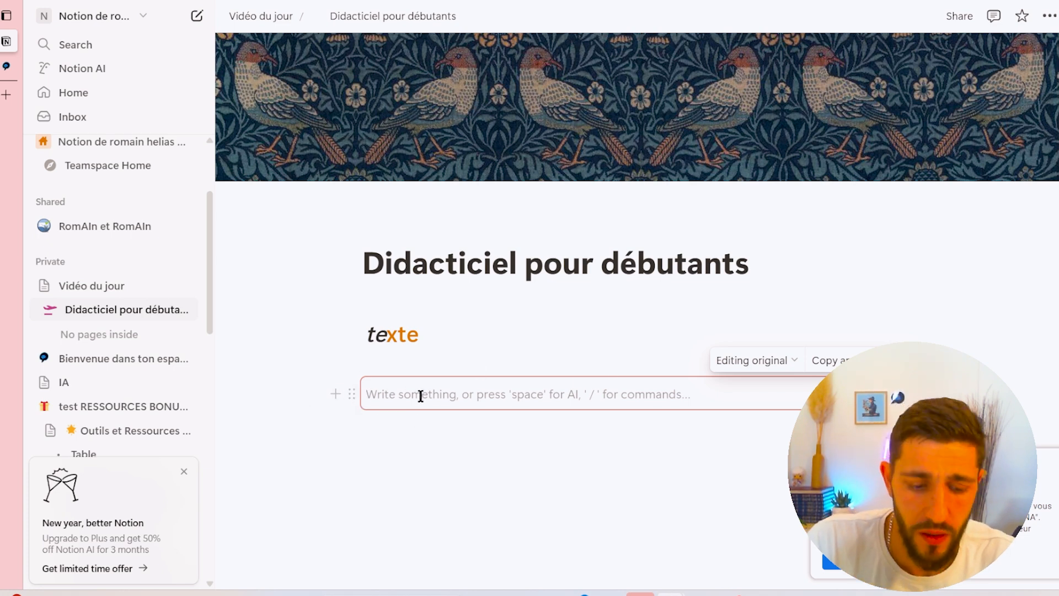
{"action": "type", "text": "arrête de dire de"}
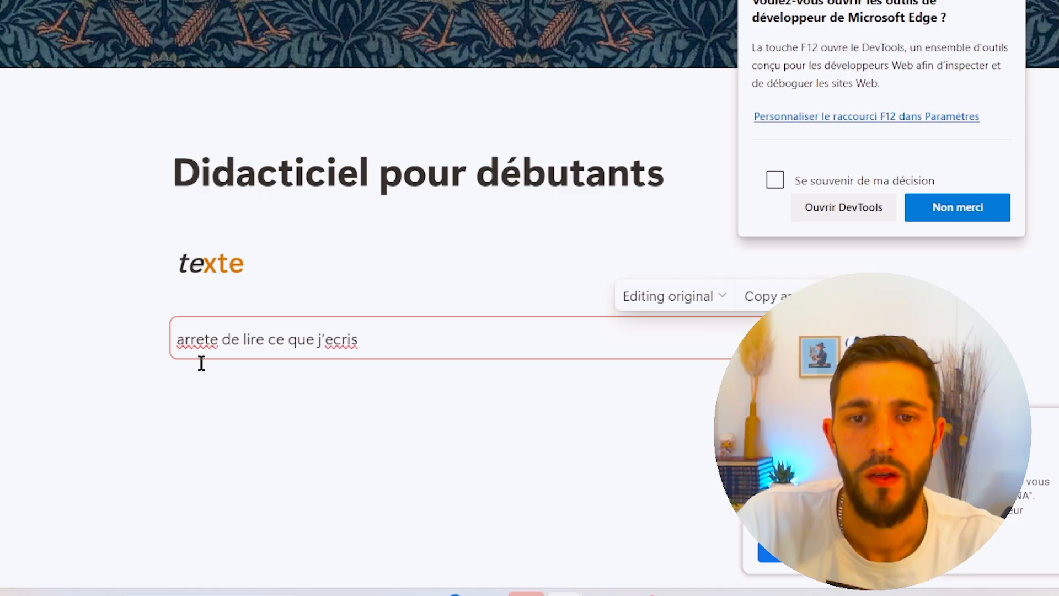
{"action": "key", "text": "ctrl+a"}
{"action": "type", "text": "Arrêt e"}
{"action": "type", "text": "de"}
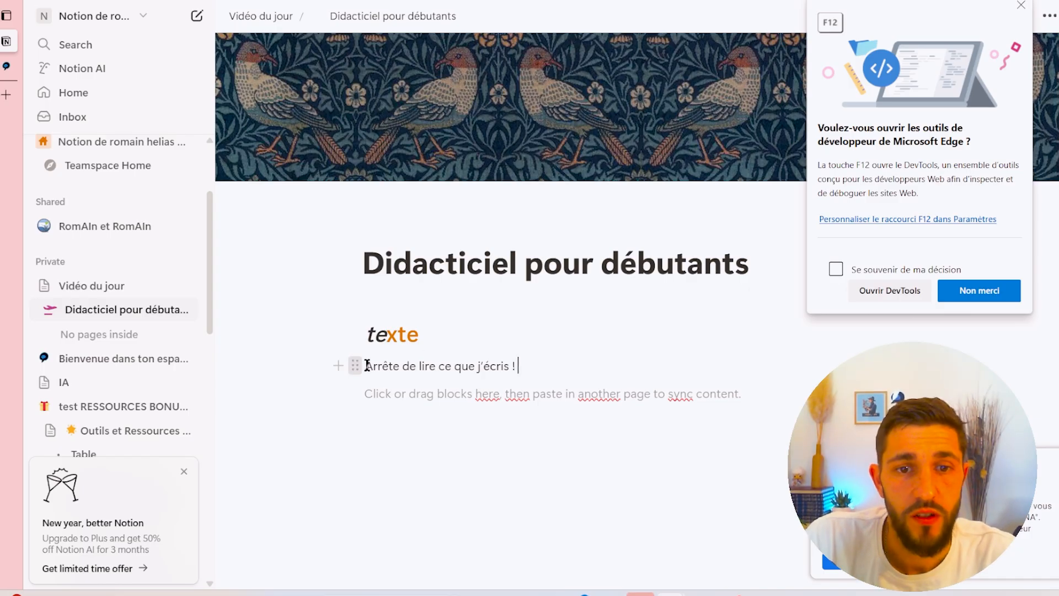
{"action": "left_click_drag", "start_coordinate": [356, 366], "coordinate": [402, 393]}
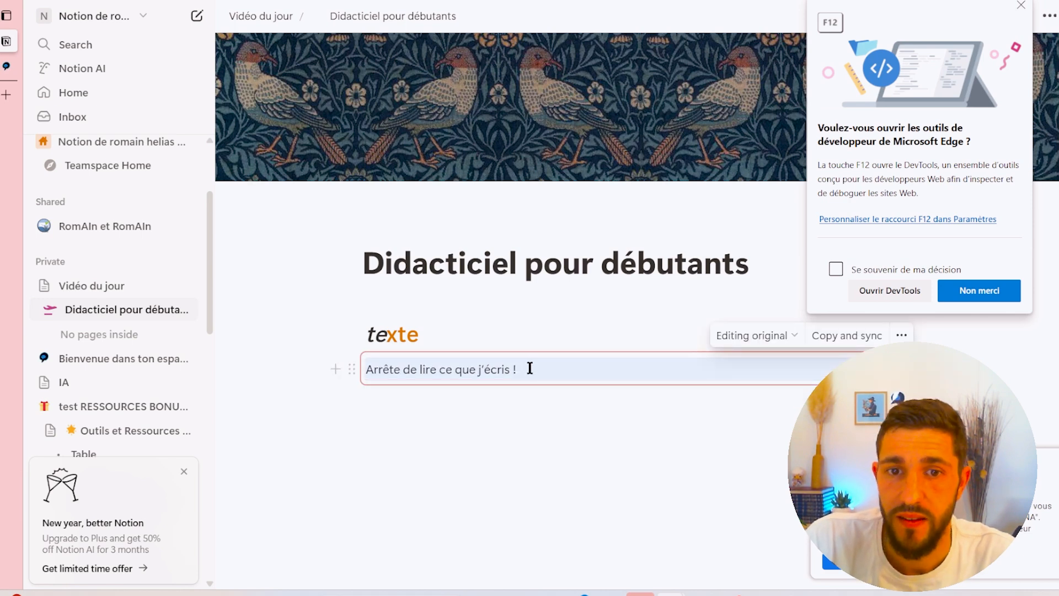
{"action": "left_click", "coordinate": [530, 369]}
{"action": "left_click", "coordinate": [356, 368]}
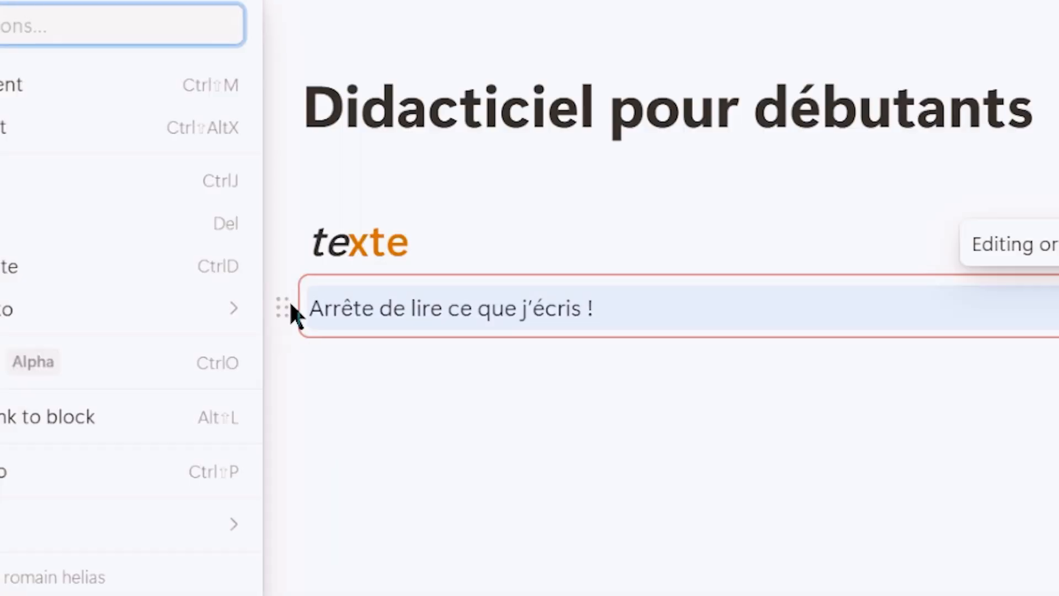
{"action": "key", "text": "Escape"}
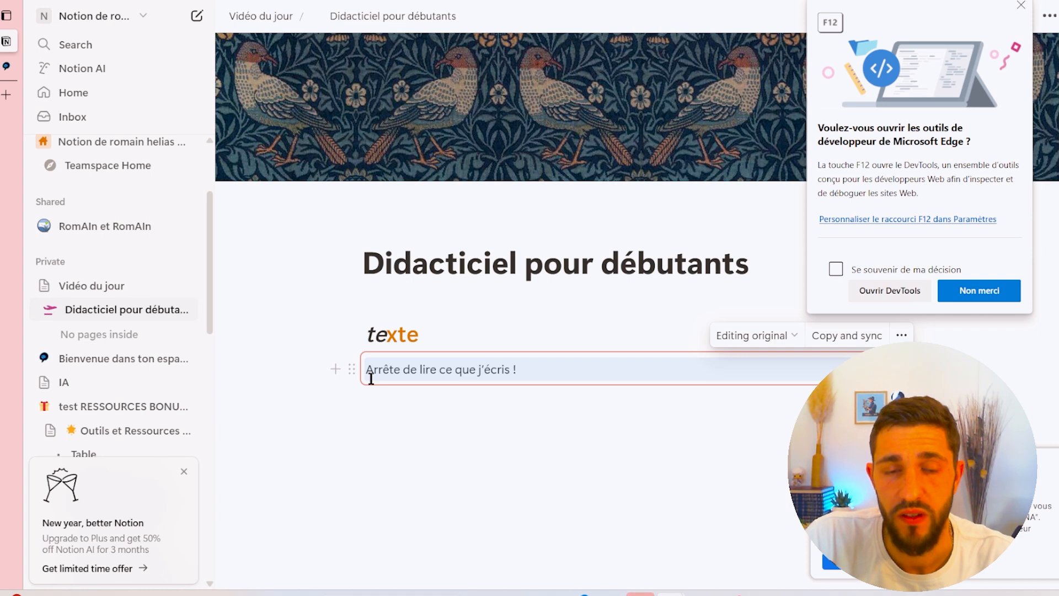
{"action": "left_click", "coordinate": [354, 369]}
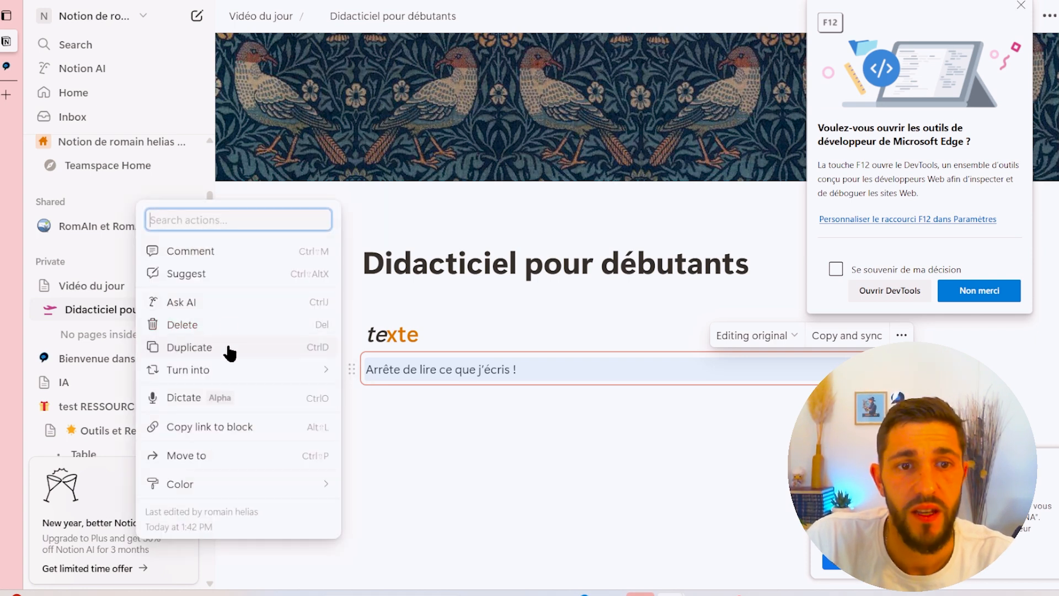
{"action": "key", "text": "Escape"}
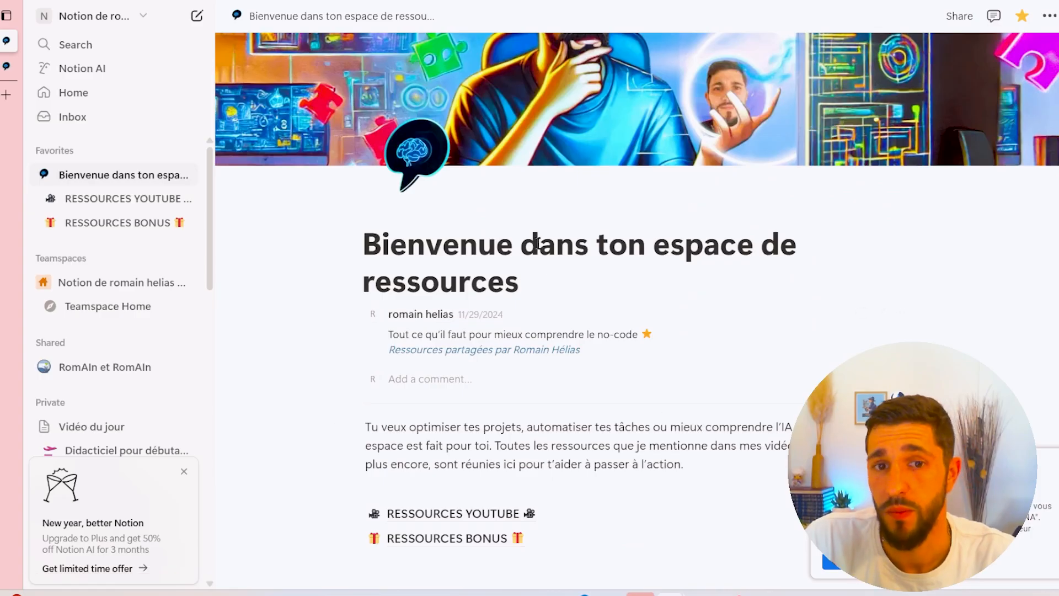
- Open the RESSOURCES YOUTUBE page, examine its synced footer block, and open the Créer des Assistants Performants article
{"action": "scroll", "coordinate": [544, 276], "scroll_direction": "down", "scroll_amount": 6}
{"action": "mouse_move", "coordinate": [390, 165]}
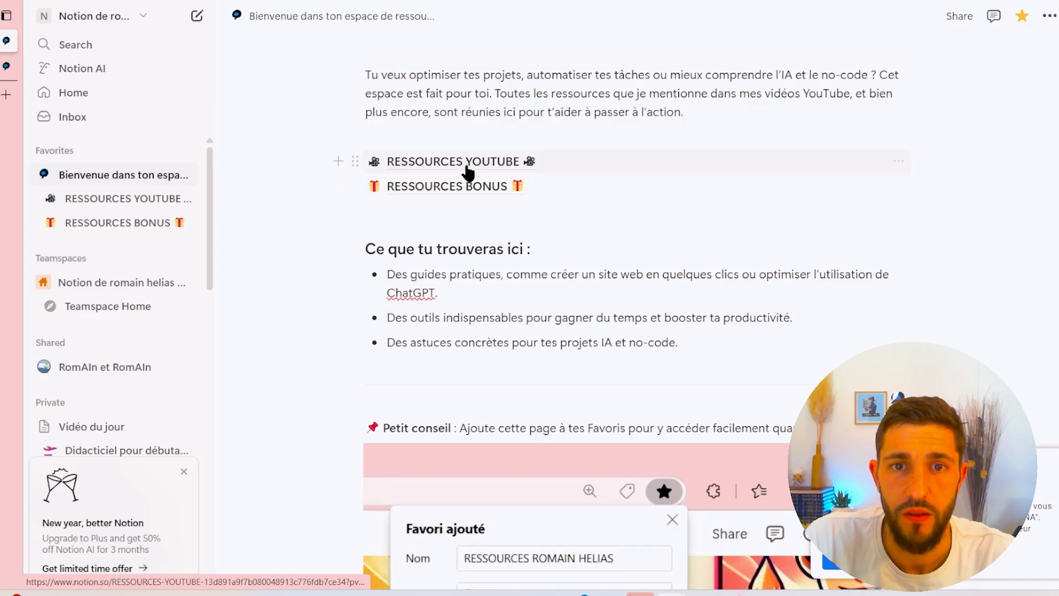
{"action": "left_click", "coordinate": [468, 173]}
{"action": "scroll", "coordinate": [497, 226], "scroll_direction": "down", "scroll_amount": 5}
{"action": "scroll", "coordinate": [497, 227], "scroll_direction": "down", "scroll_amount": 15}
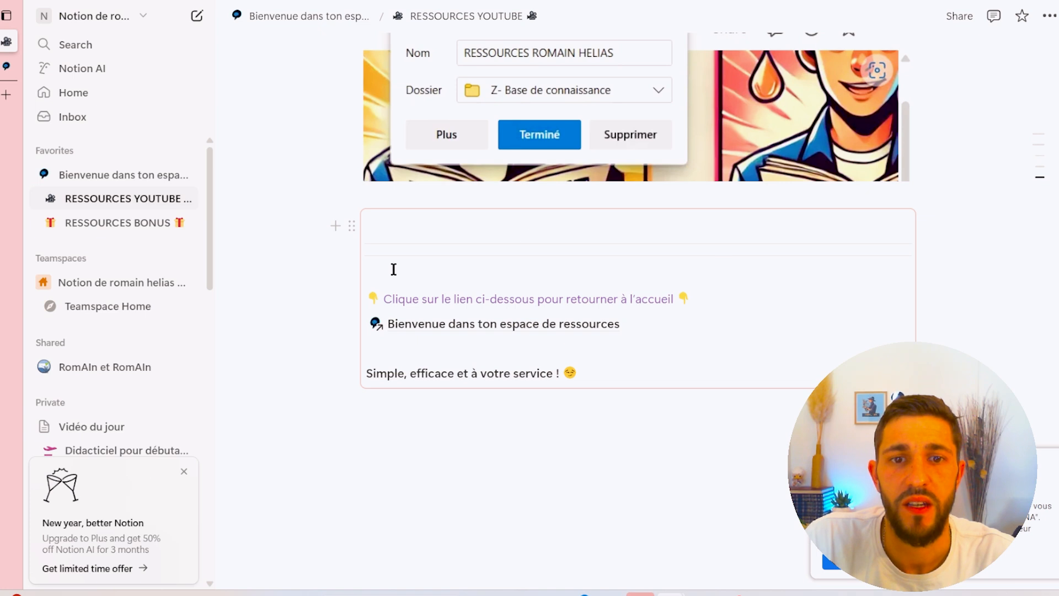
{"action": "mouse_move", "coordinate": [518, 329]}
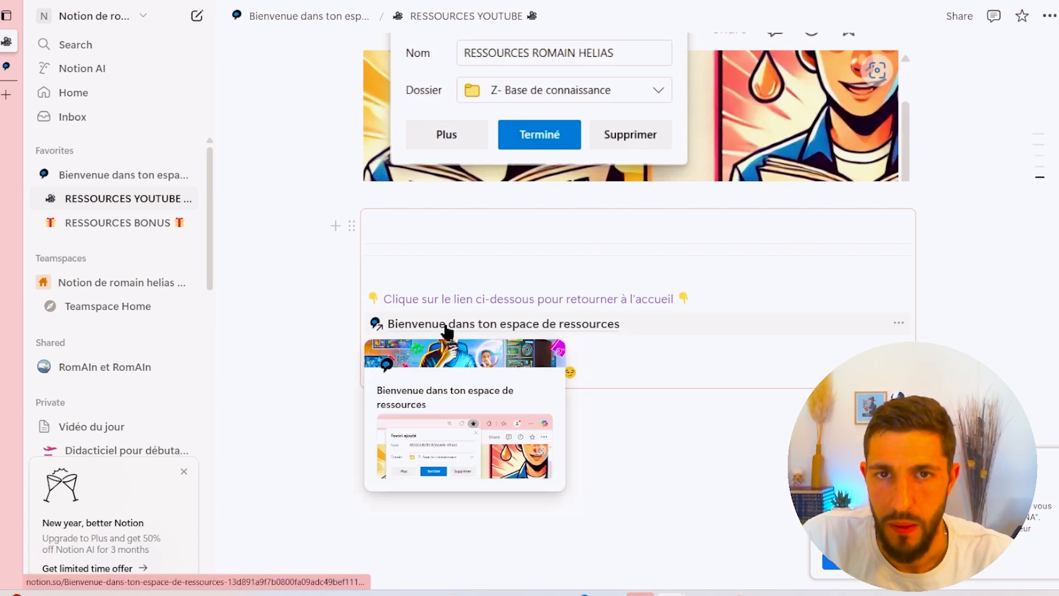
{"action": "scroll", "coordinate": [511, 264], "scroll_direction": "up", "scroll_amount": 10}
{"action": "scroll", "coordinate": [484, 265], "scroll_direction": "up", "scroll_amount": 15}
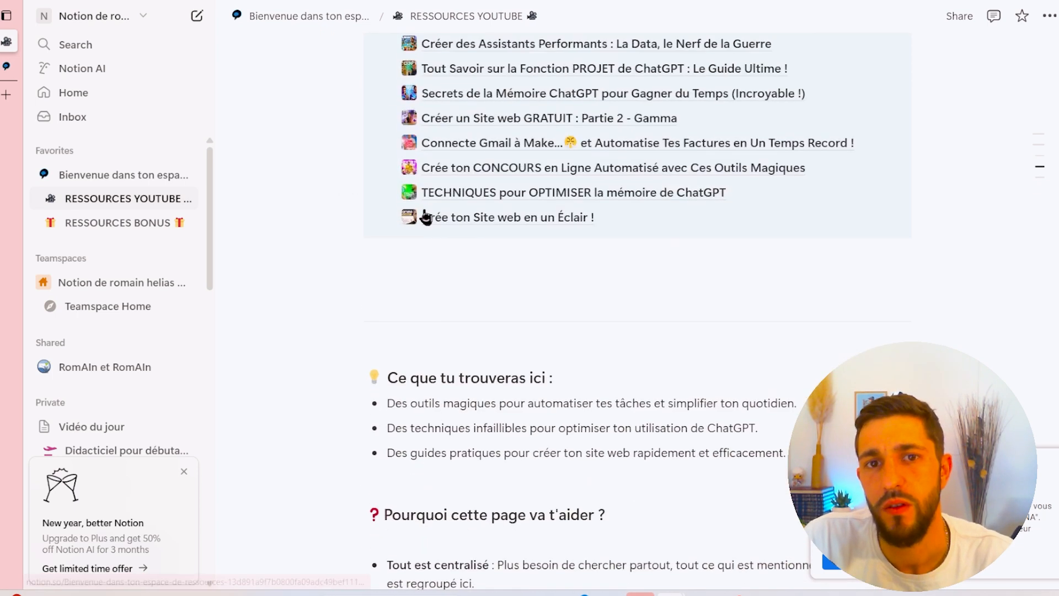
{"action": "left_click", "coordinate": [508, 406]}
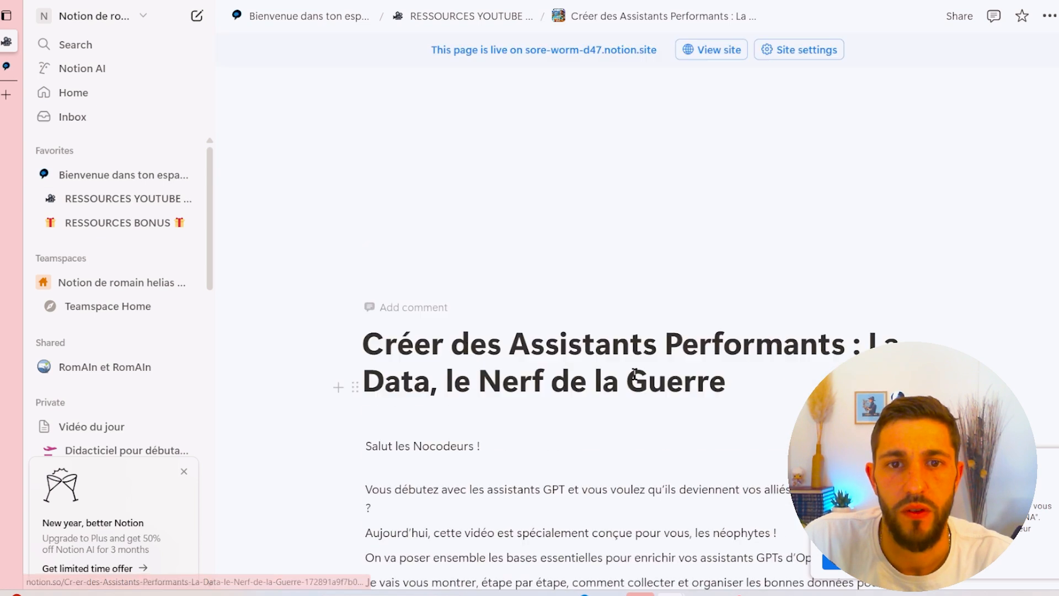
- Jump from the article's synced block to its original on RESSOURCES YOUTUBE and add the line coucou at its top
{"action": "scroll", "coordinate": [619, 343], "scroll_direction": "down", "scroll_amount": 15}
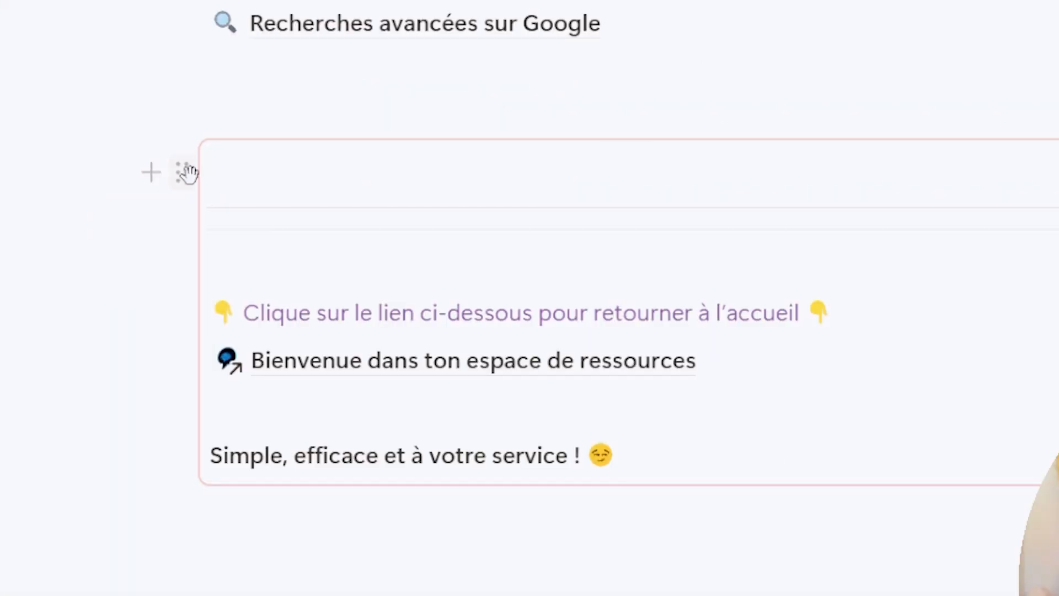
{"action": "left_click", "coordinate": [186, 172]}
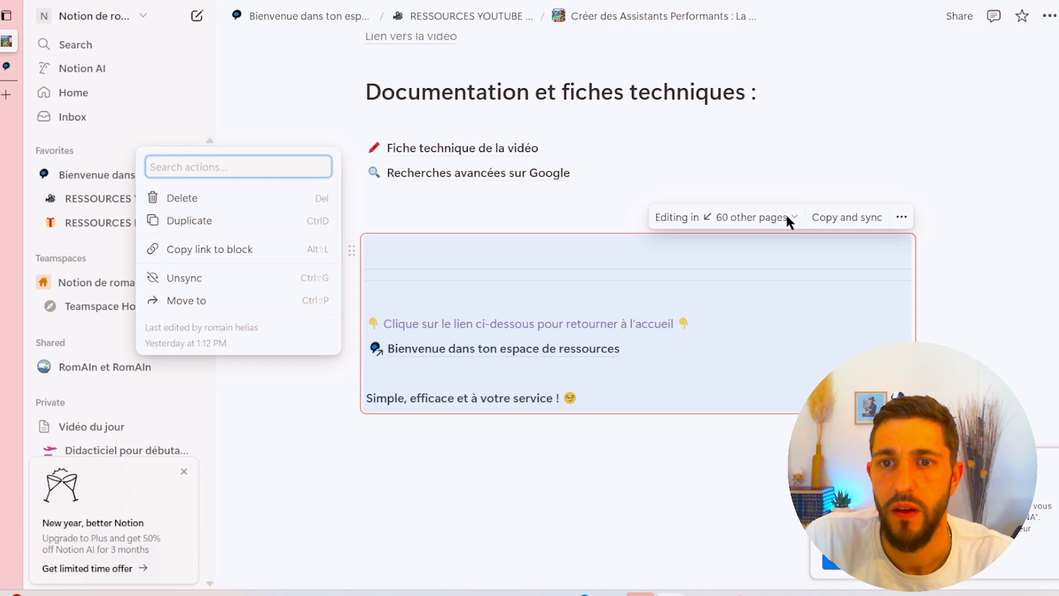
{"action": "left_click", "coordinate": [786, 217]}
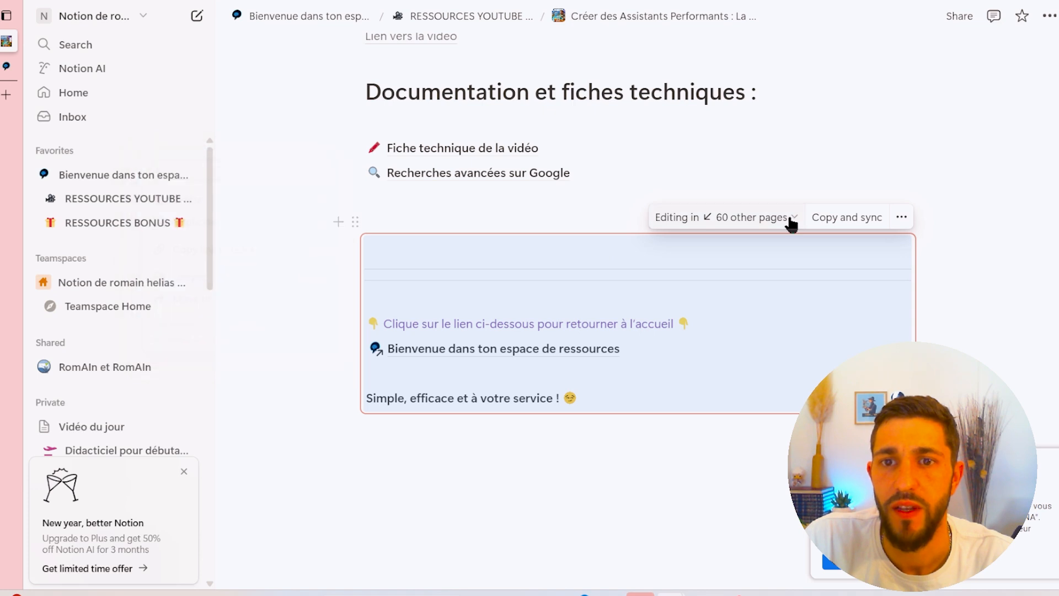
{"action": "left_click", "coordinate": [787, 217]}
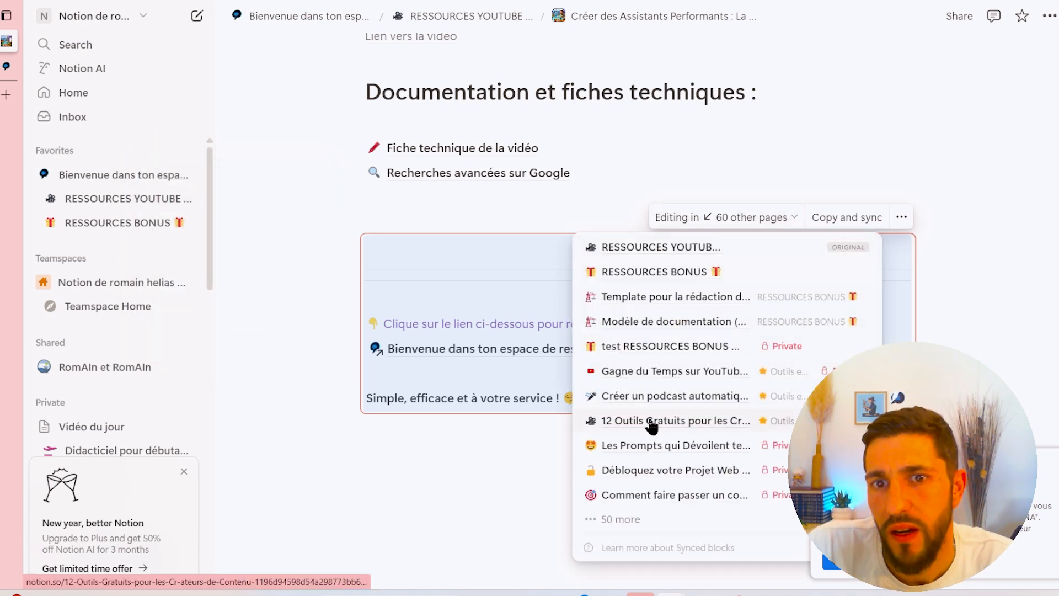
{"action": "left_click", "coordinate": [719, 256]}
{"action": "type", "text": "coucou"}
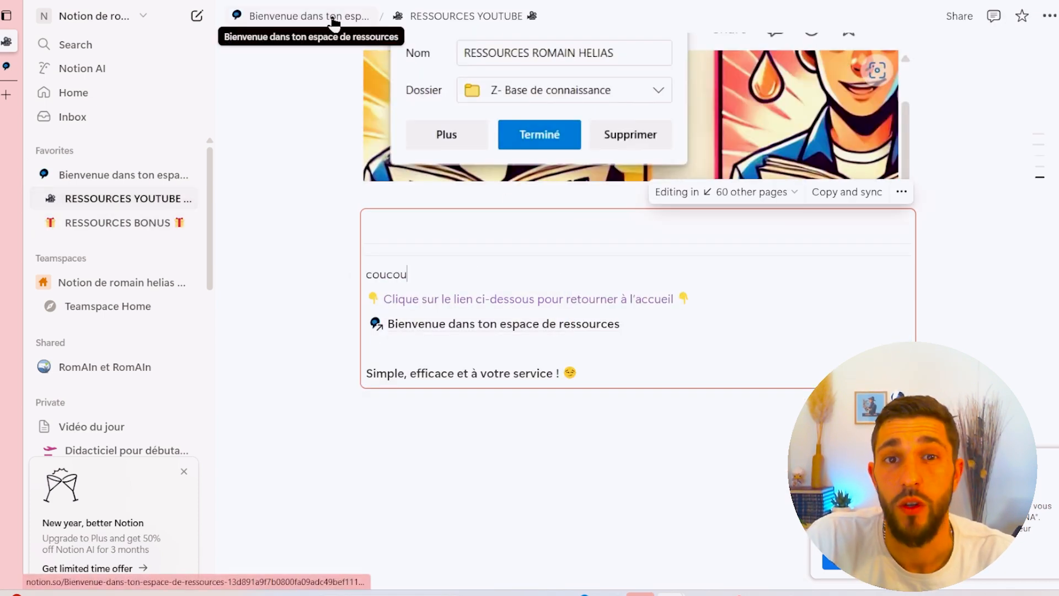
- Browse the RESSOURCES BONUS page and open the 12 Outils Gratuits article to check its synced footer block
{"action": "left_click", "coordinate": [146, 226]}
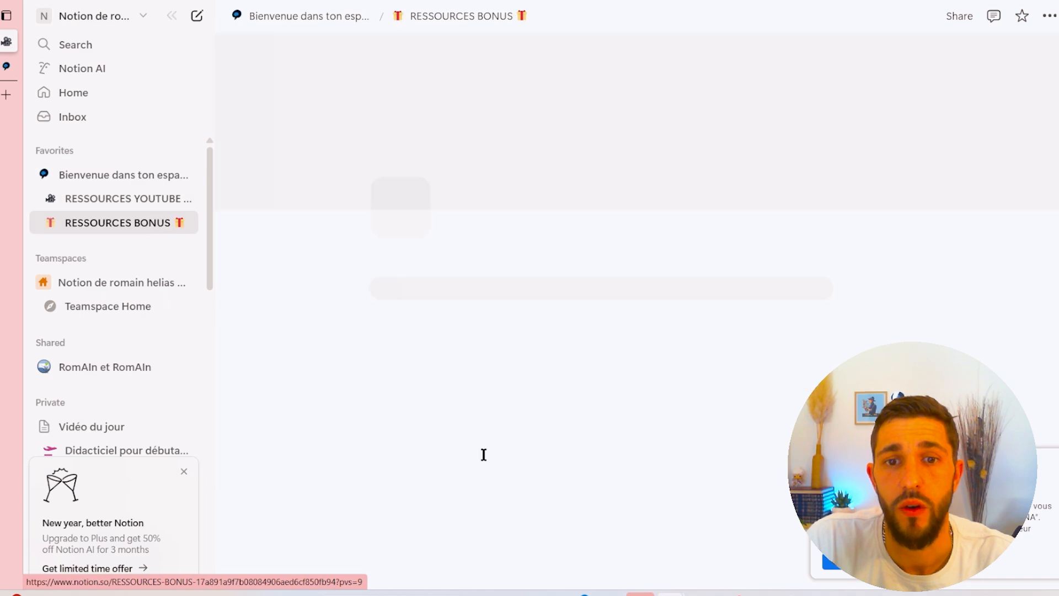
{"action": "scroll", "coordinate": [545, 450], "scroll_direction": "down", "scroll_amount": 10}
{"action": "scroll", "coordinate": [545, 451], "scroll_direction": "down", "scroll_amount": 8}
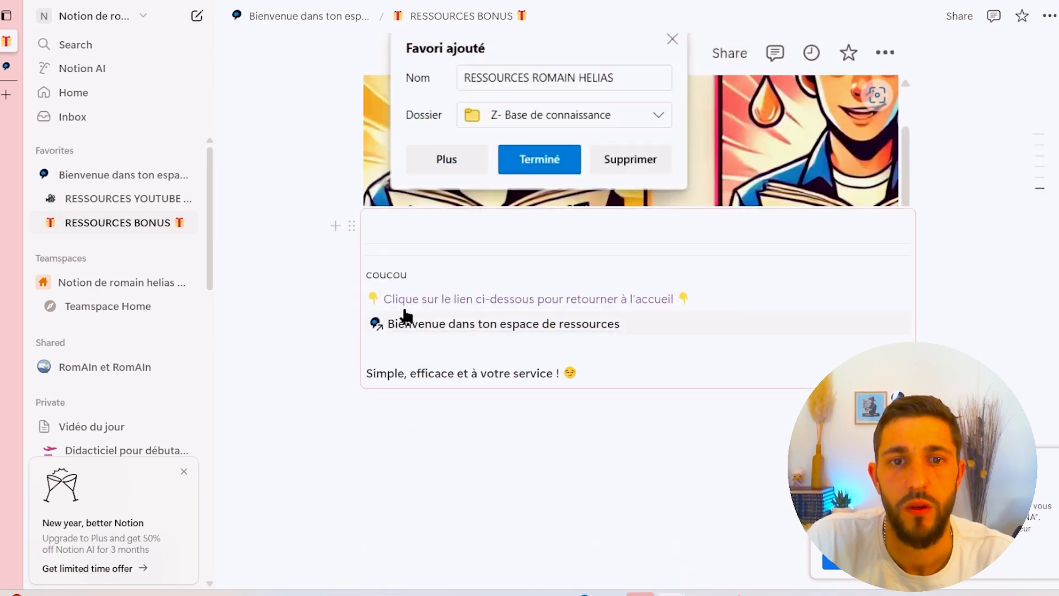
{"action": "scroll", "coordinate": [495, 289], "scroll_direction": "up", "scroll_amount": 7}
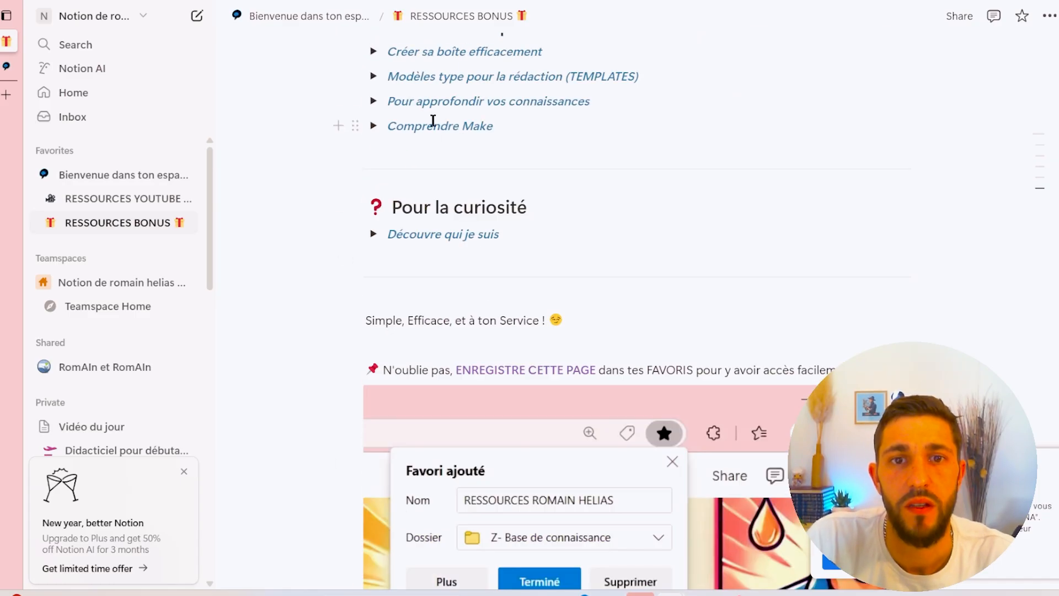
{"action": "scroll", "coordinate": [436, 122], "scroll_direction": "up", "scroll_amount": 3}
{"action": "left_click", "coordinate": [374, 263]}
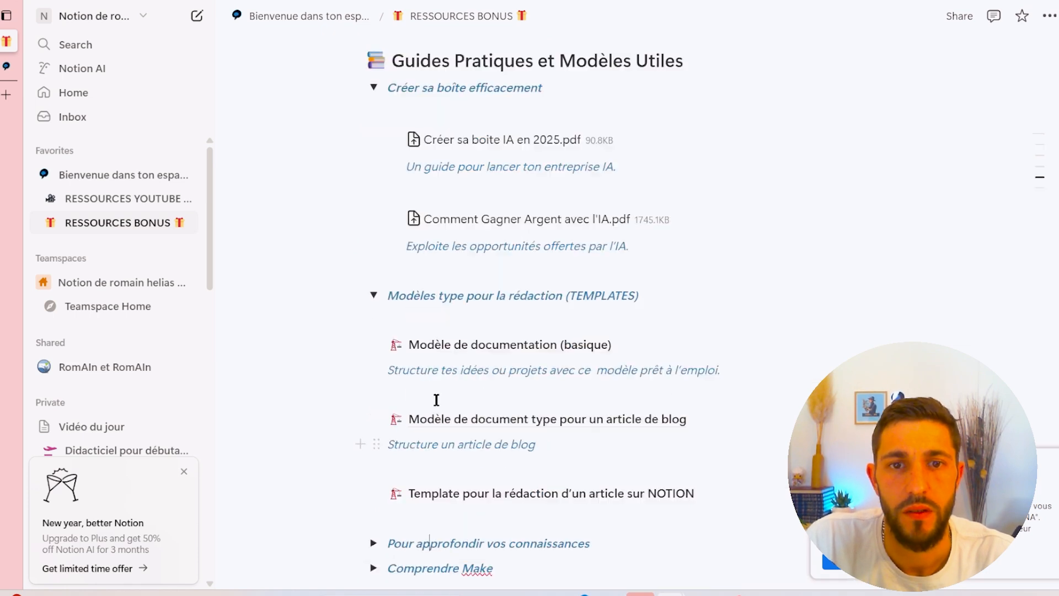
{"action": "scroll", "coordinate": [435, 400], "scroll_direction": "up", "scroll_amount": 12}
{"action": "scroll", "coordinate": [440, 396], "scroll_direction": "down", "scroll_amount": 5}
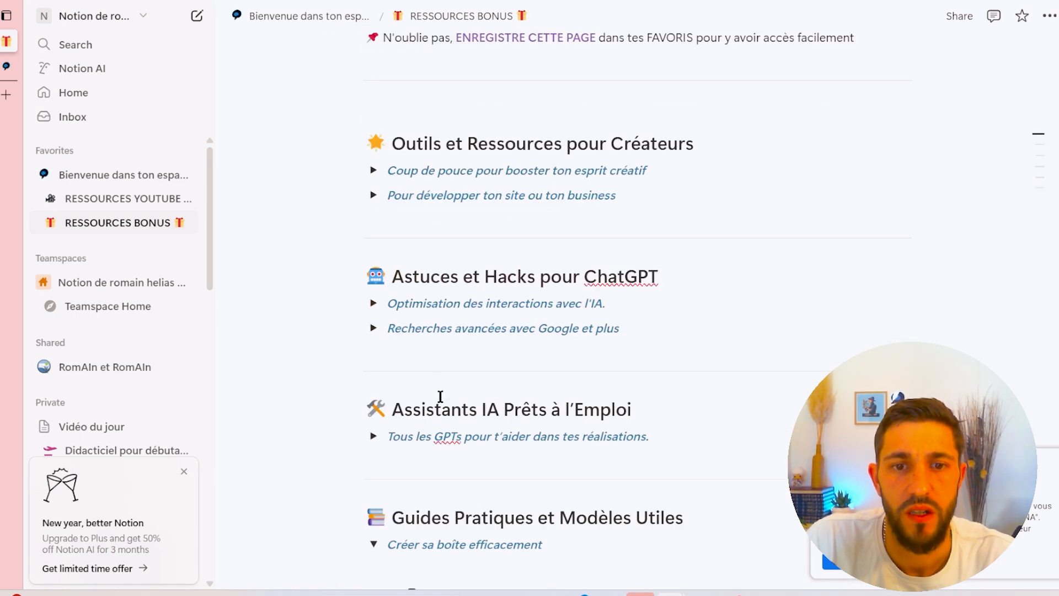
{"action": "left_click", "coordinate": [373, 169]}
{"action": "left_click", "coordinate": [501, 219]}
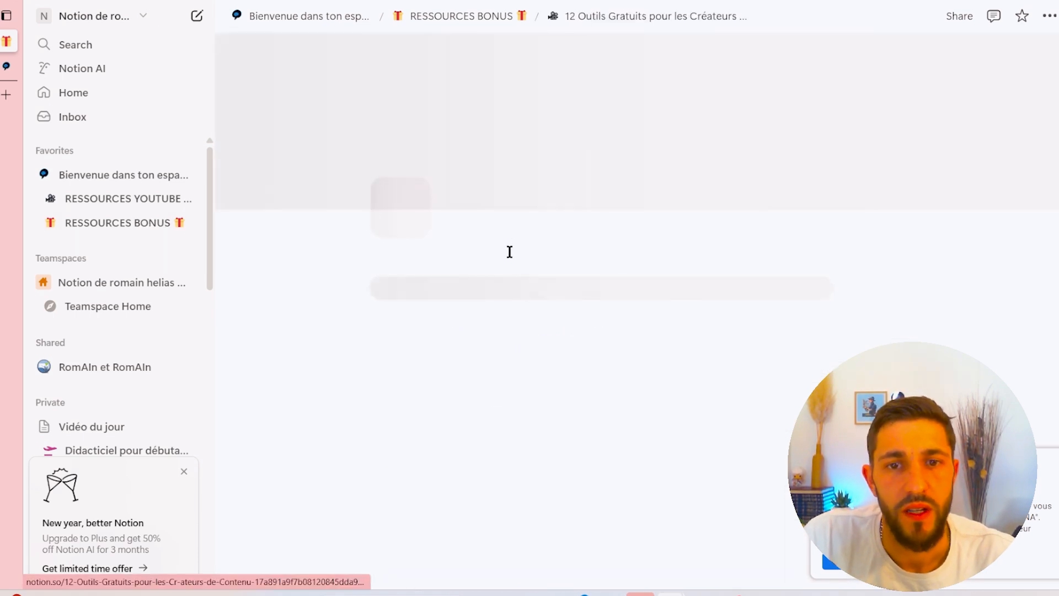
{"action": "scroll", "coordinate": [510, 265], "scroll_direction": "down", "scroll_amount": 15}
{"action": "scroll", "coordinate": [676, 456], "scroll_direction": "down", "scroll_amount": 15}
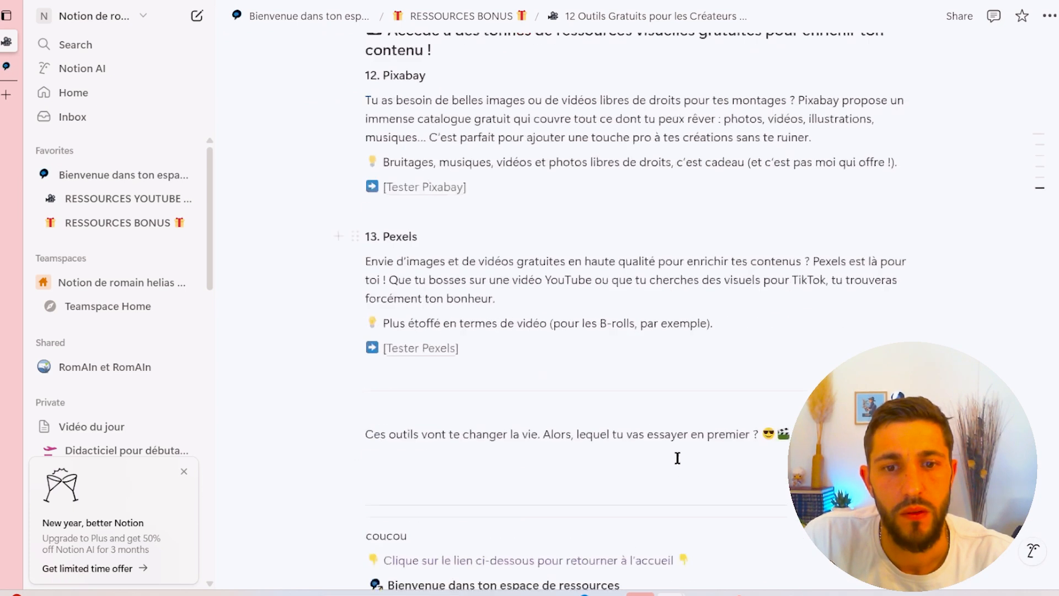
- Append the word bonjour after coucou in the synced block on the 12 Outils Gratuits page
{"action": "double_click", "coordinate": [395, 299]}
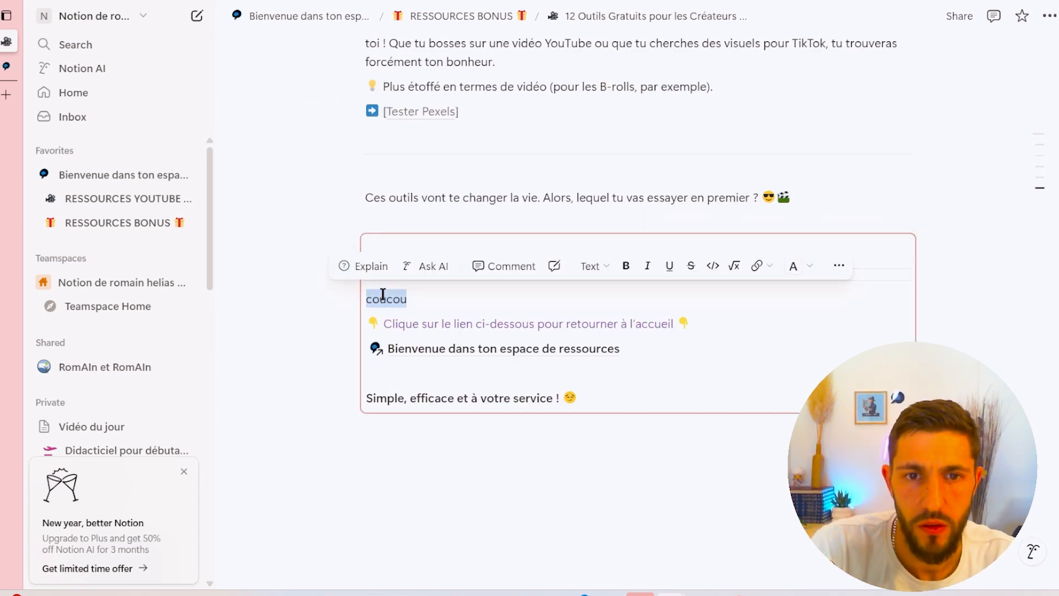
{"action": "left_click_drag", "start_coordinate": [427, 323], "coordinate": [431, 302]}
{"action": "left_click", "coordinate": [431, 301]}
{"action": "type", "text": "bonjour"}
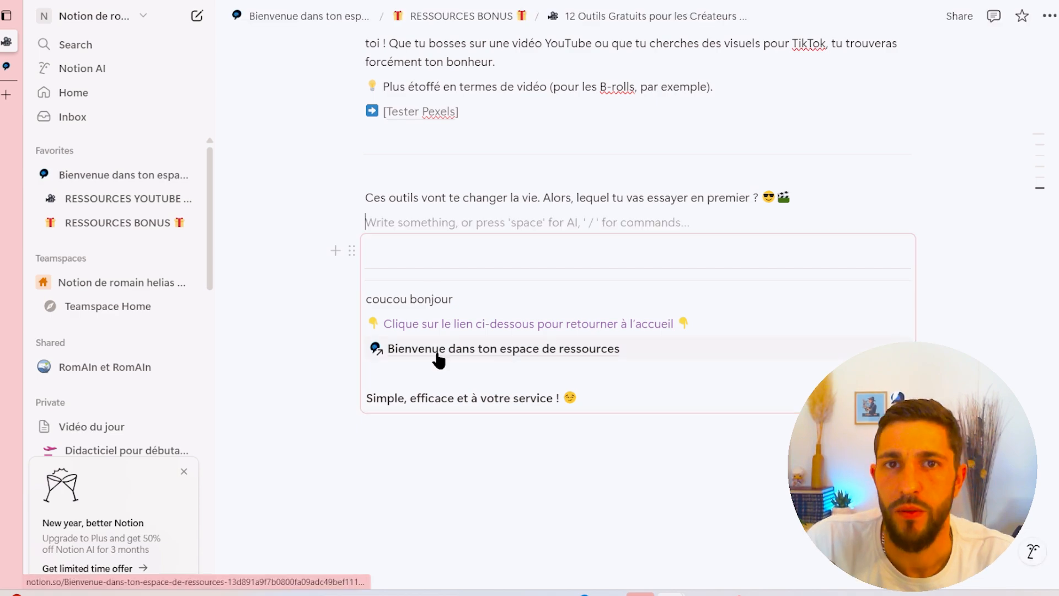
- Delete the word bonjour from the synced block's first line
{"action": "scroll", "coordinate": [464, 353], "scroll_direction": "up", "scroll_amount": 6}
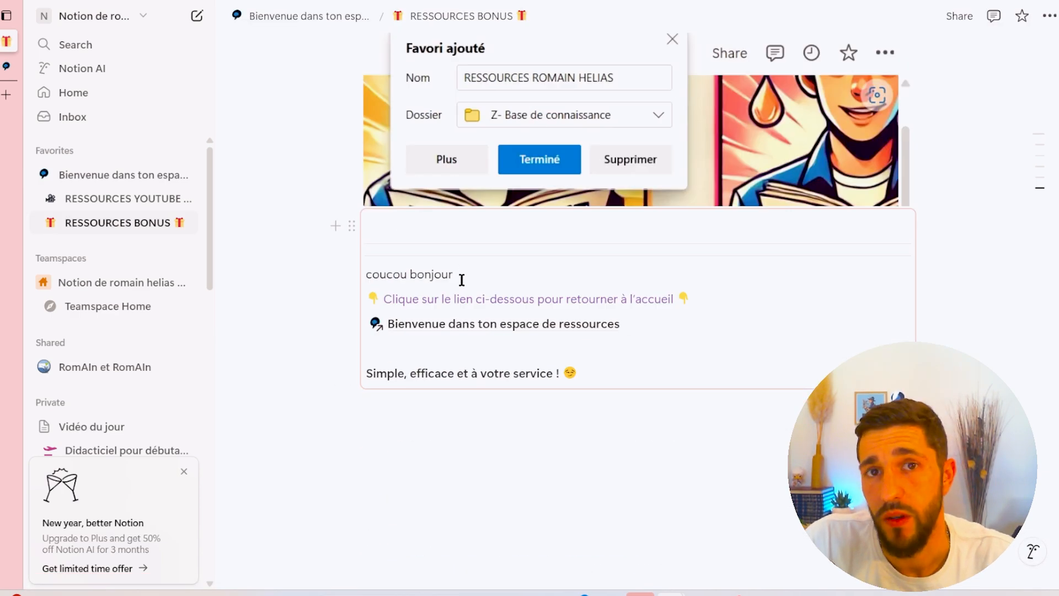
{"action": "left_click_drag", "start_coordinate": [462, 277], "coordinate": [410, 274]}
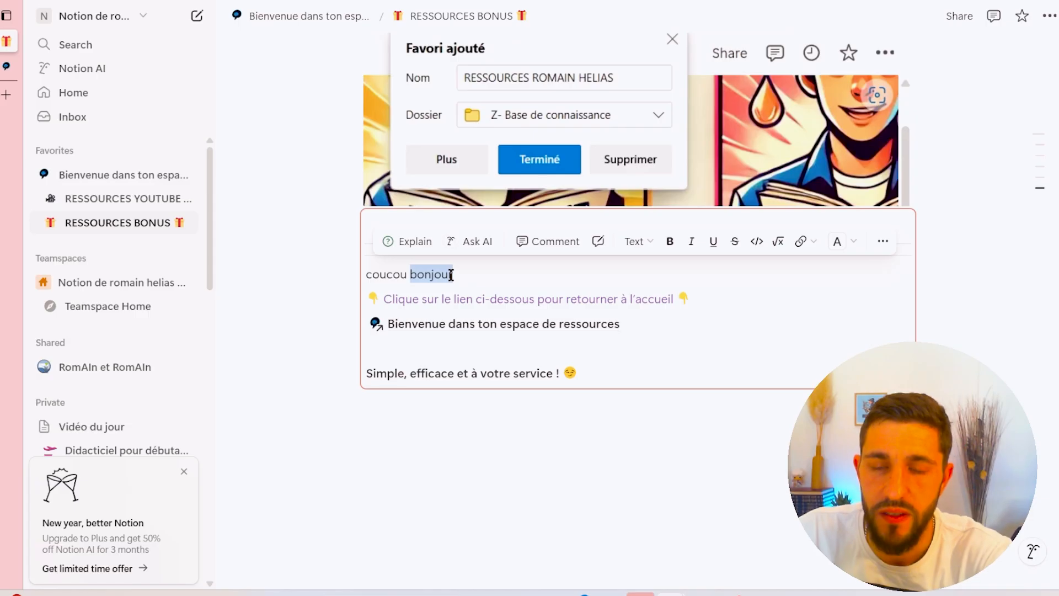
{"action": "key", "text": "BackSpace"}
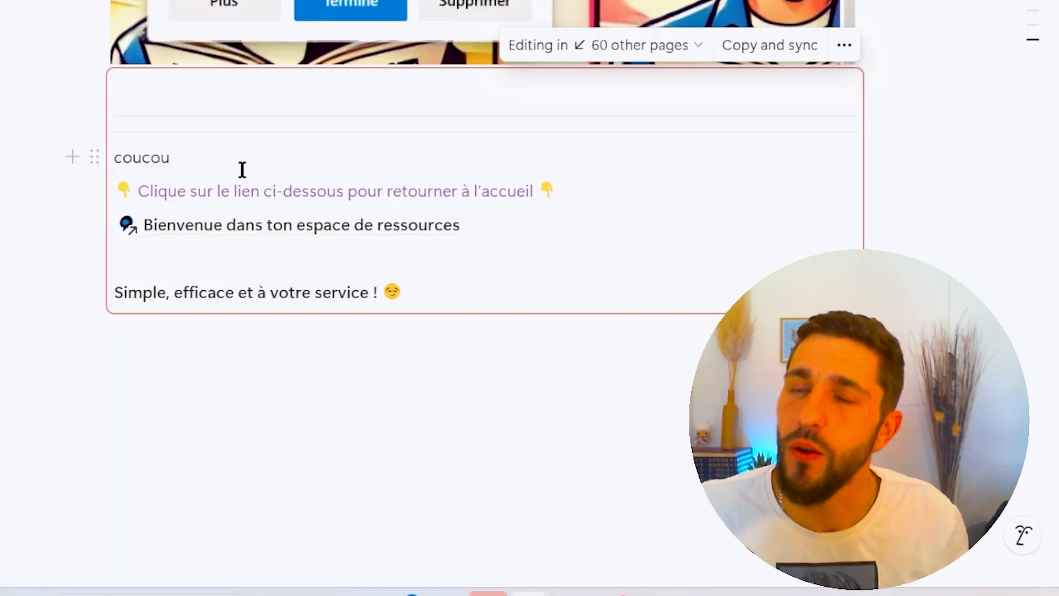
- Open the Vidéo du jour page and post the comment bonjour under its title
{"action": "left_click_drag", "start_coordinate": [174, 160], "coordinate": [121, 161]}
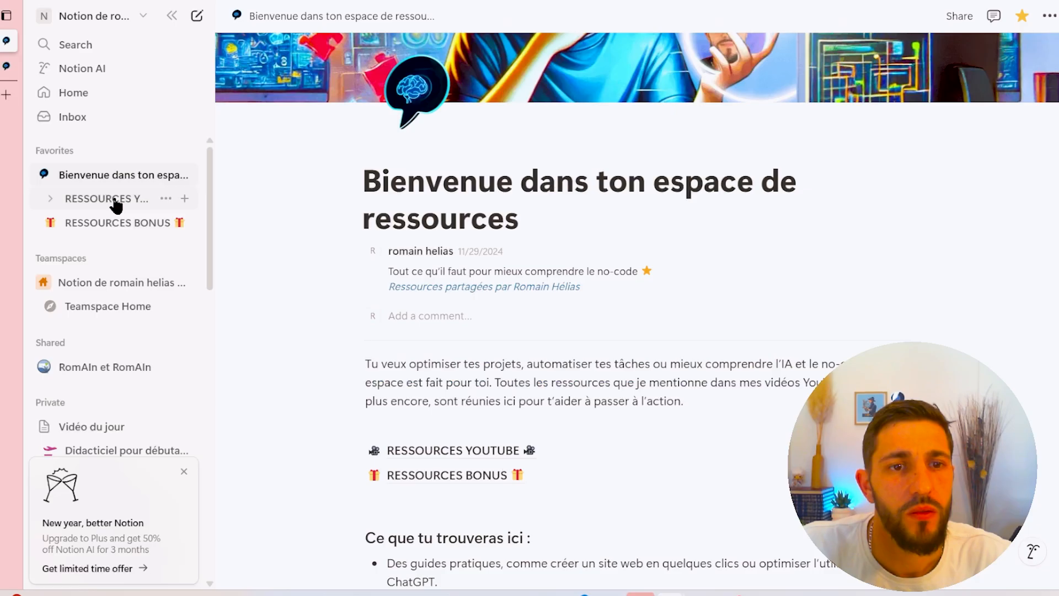
{"action": "left_click", "coordinate": [115, 200]}
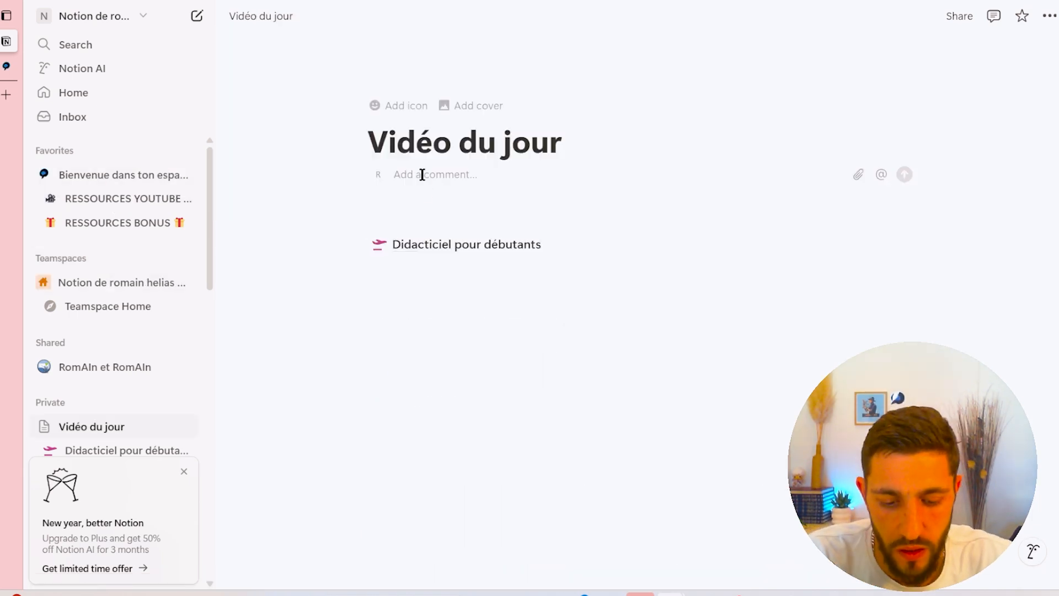
{"action": "left_click", "coordinate": [422, 174]}
{"action": "type", "text": "bonjour"}
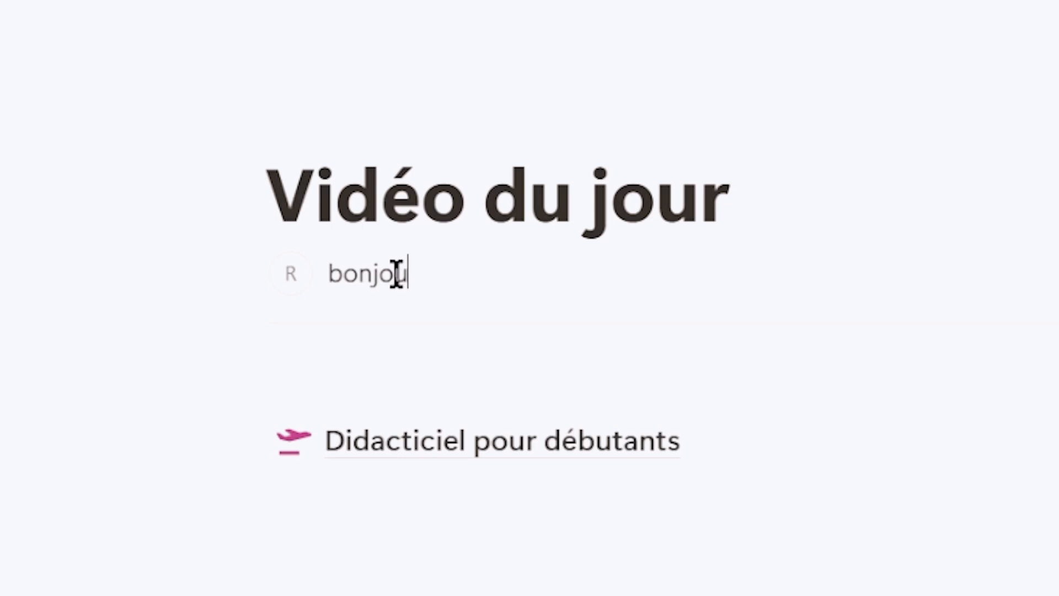
{"action": "key", "text": "Return"}
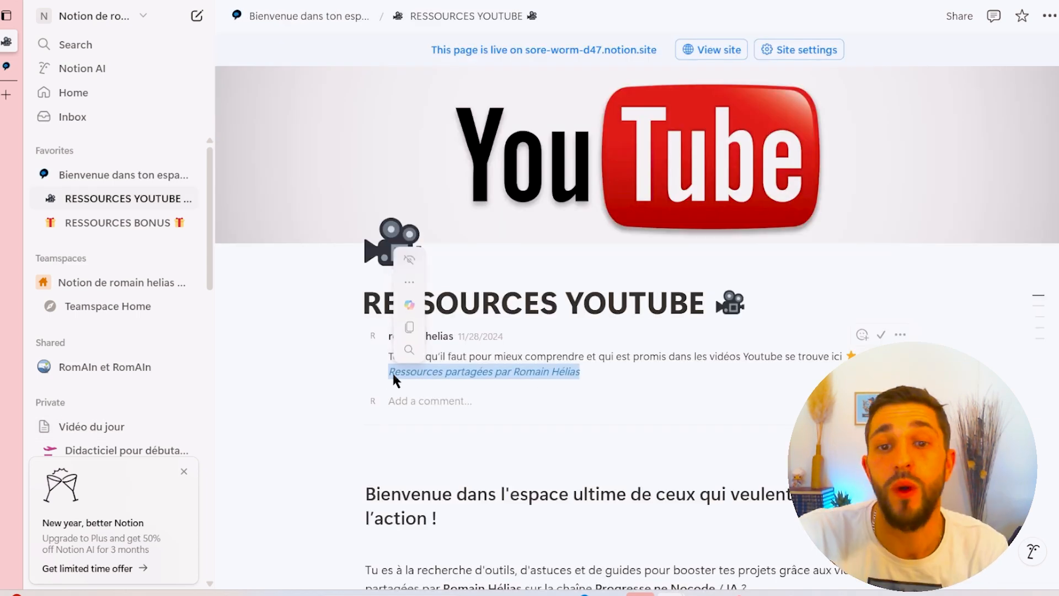
{"action": "left_click", "coordinate": [659, 395]}
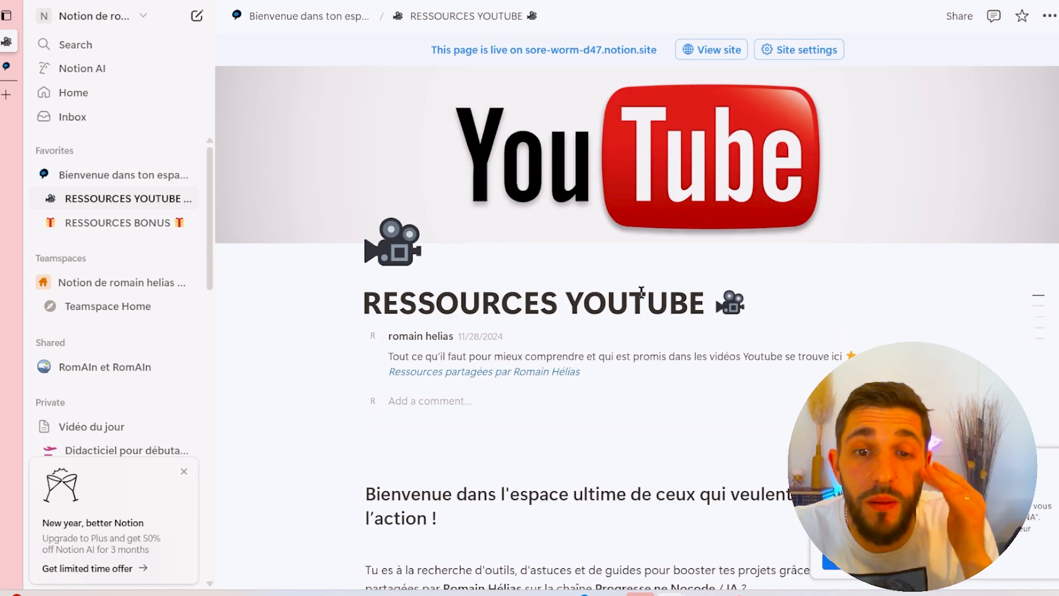
{"action": "scroll", "coordinate": [624, 298], "scroll_direction": "down", "scroll_amount": 3}
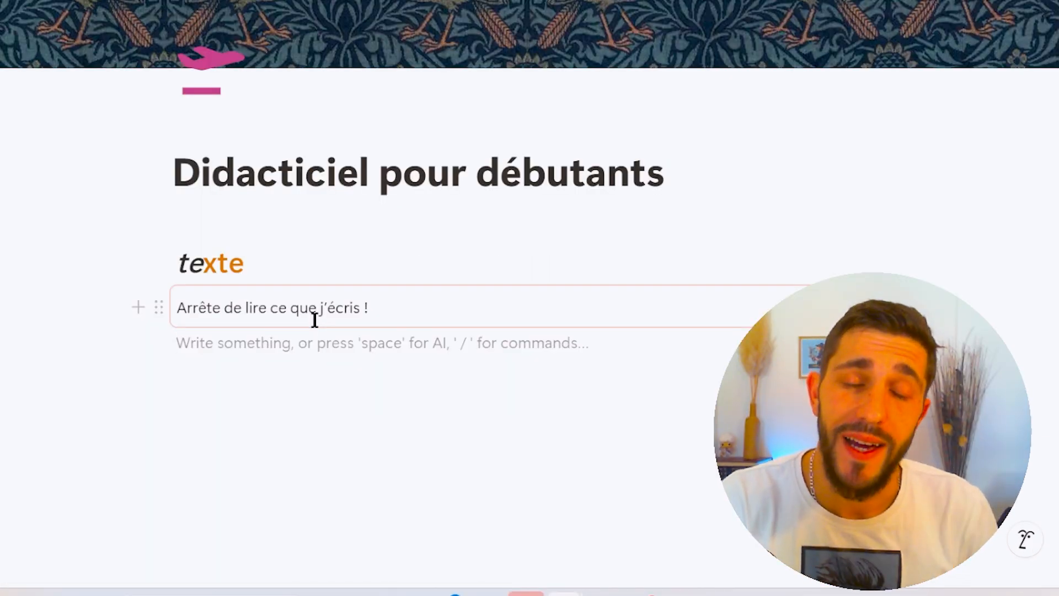
{"action": "key", "text": "Return"}
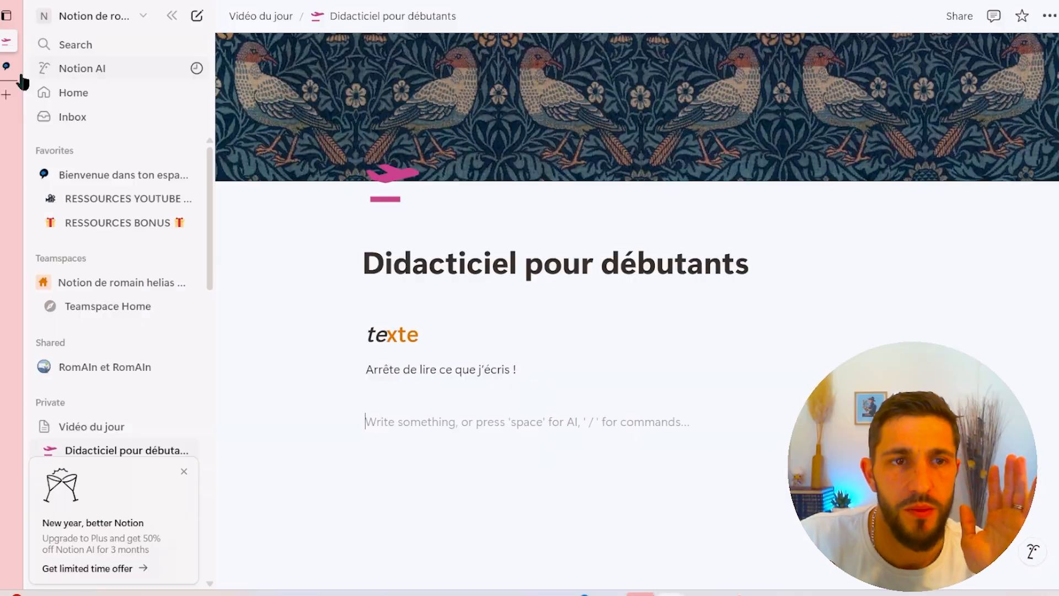
- Go to the RESSOURCES BONUS page and open Template pour la rédaction d'un article sur NOTION from the TEMPLATES toggle
{"action": "mouse_move", "coordinate": [20, 72]}
{"action": "left_click", "coordinate": [66, 66]}
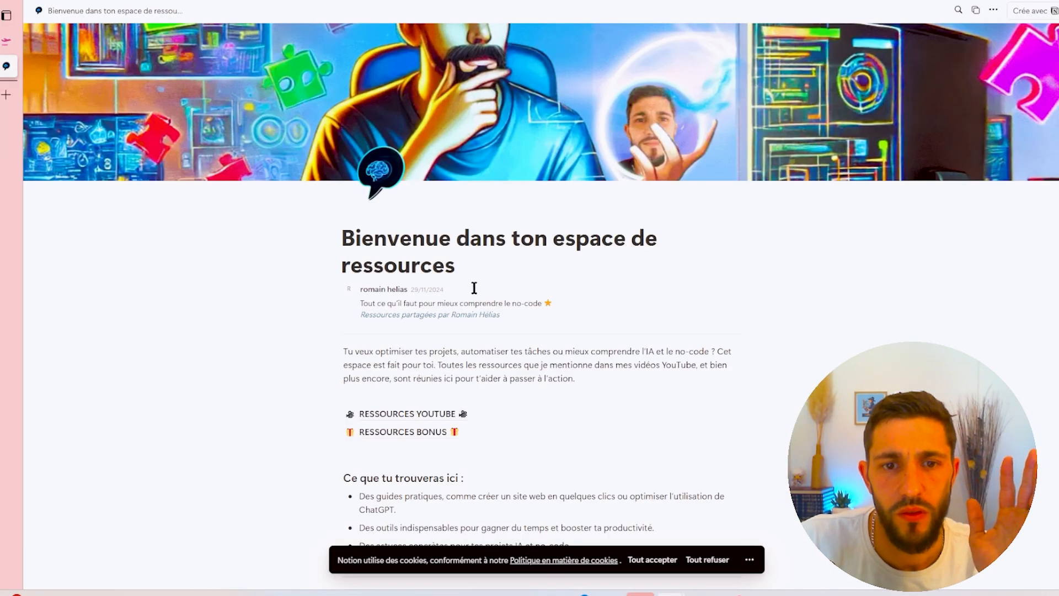
{"action": "scroll", "coordinate": [474, 287], "scroll_direction": "down", "scroll_amount": 4}
{"action": "left_click", "coordinate": [402, 219]}
{"action": "scroll", "coordinate": [410, 268], "scroll_direction": "down", "scroll_amount": 10}
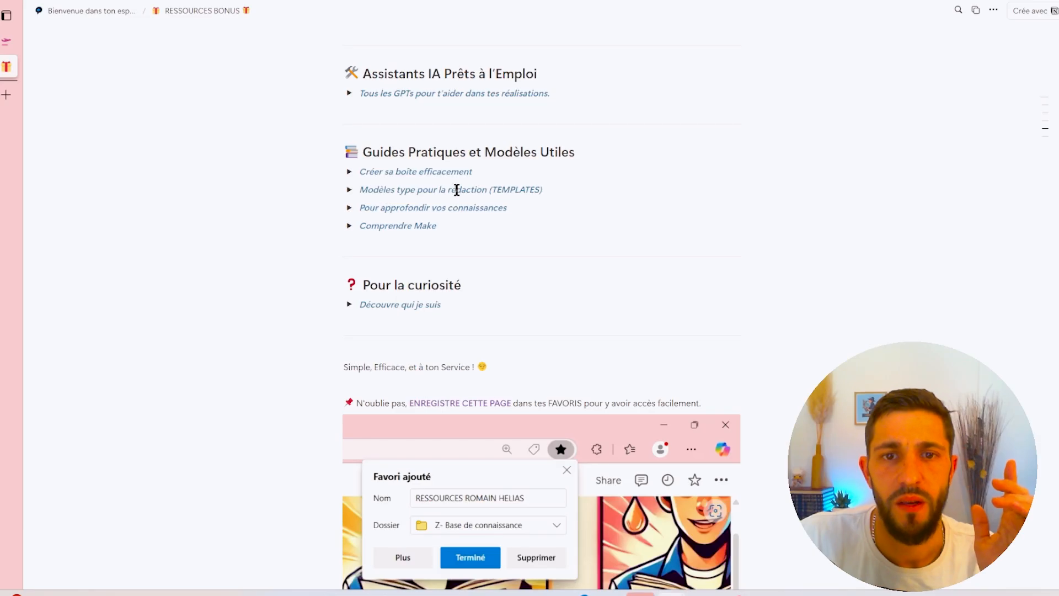
{"action": "left_click", "coordinate": [350, 190]}
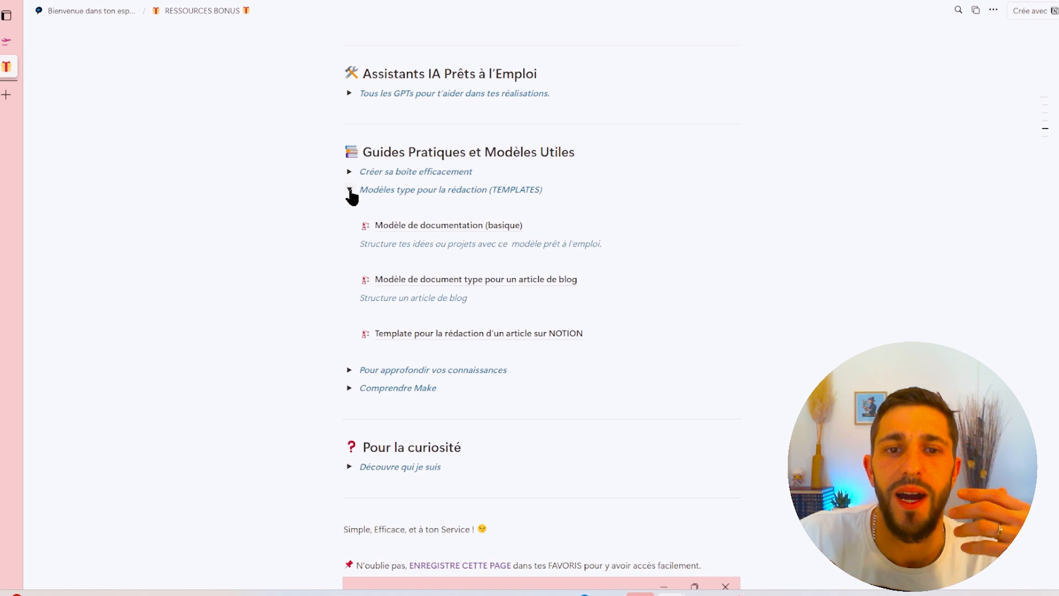
{"action": "left_click", "coordinate": [470, 343]}
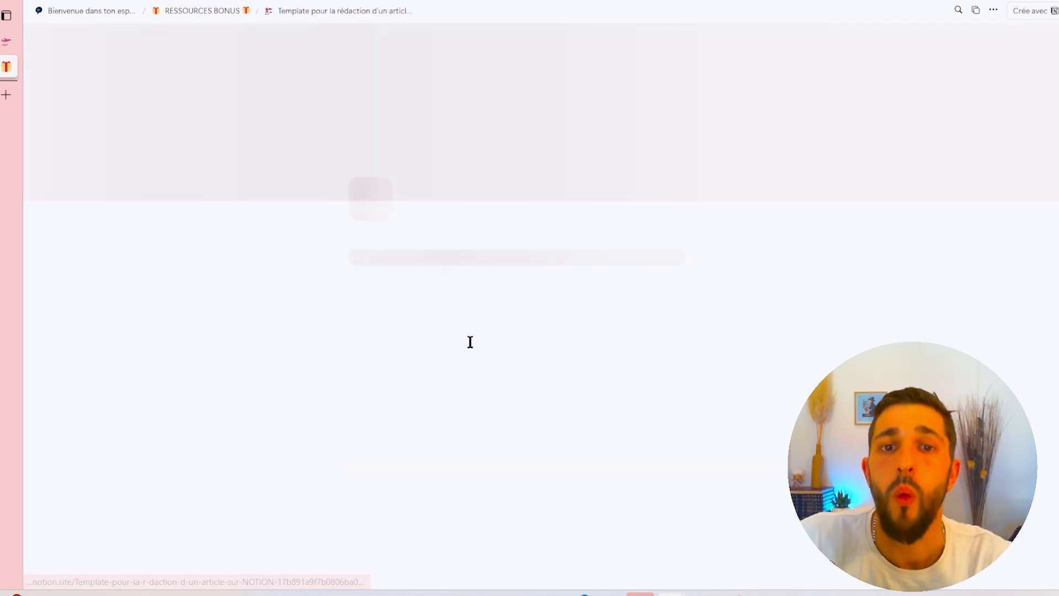
- Scroll through the article template to examine its summary, sections and conclusion
{"action": "scroll", "coordinate": [470, 364], "scroll_direction": "down", "scroll_amount": 10}
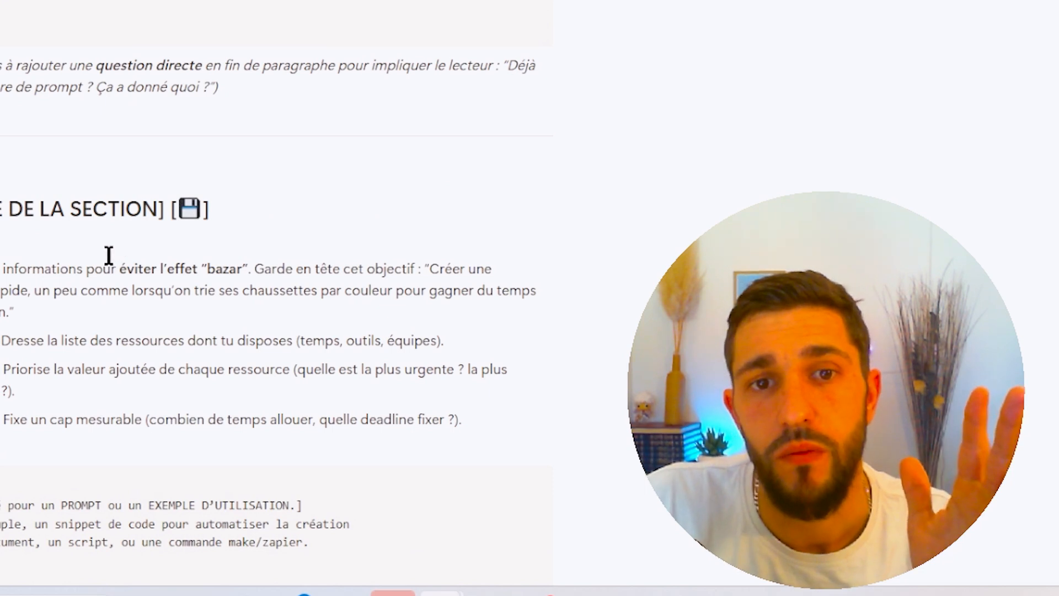
{"action": "scroll", "coordinate": [459, 379], "scroll_direction": "up", "scroll_amount": 5}
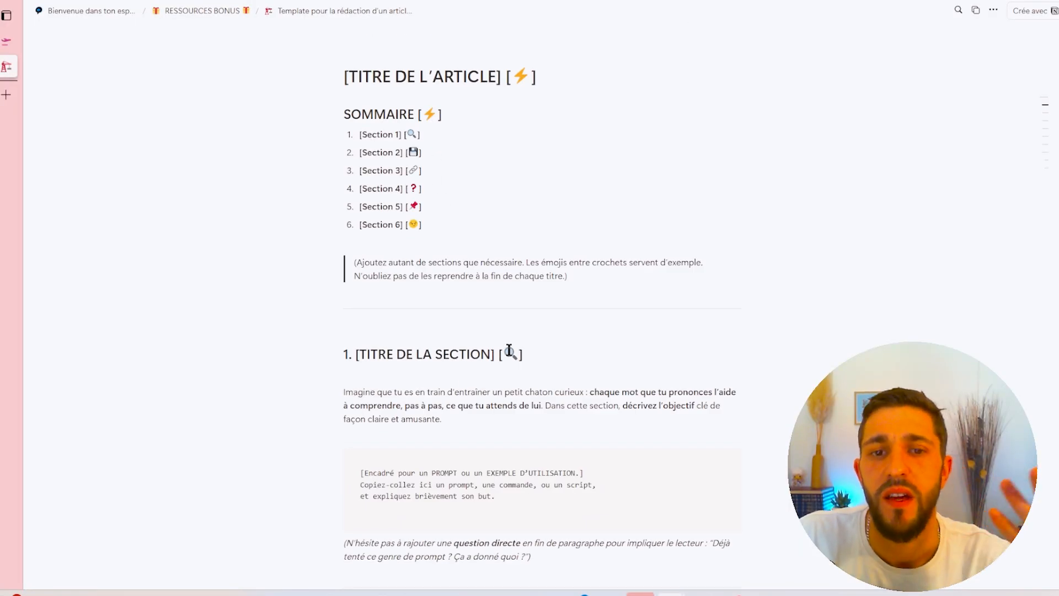
{"action": "scroll", "coordinate": [498, 381], "scroll_direction": "down", "scroll_amount": 20}
{"action": "scroll", "coordinate": [494, 391], "scroll_direction": "down", "scroll_amount": 5}
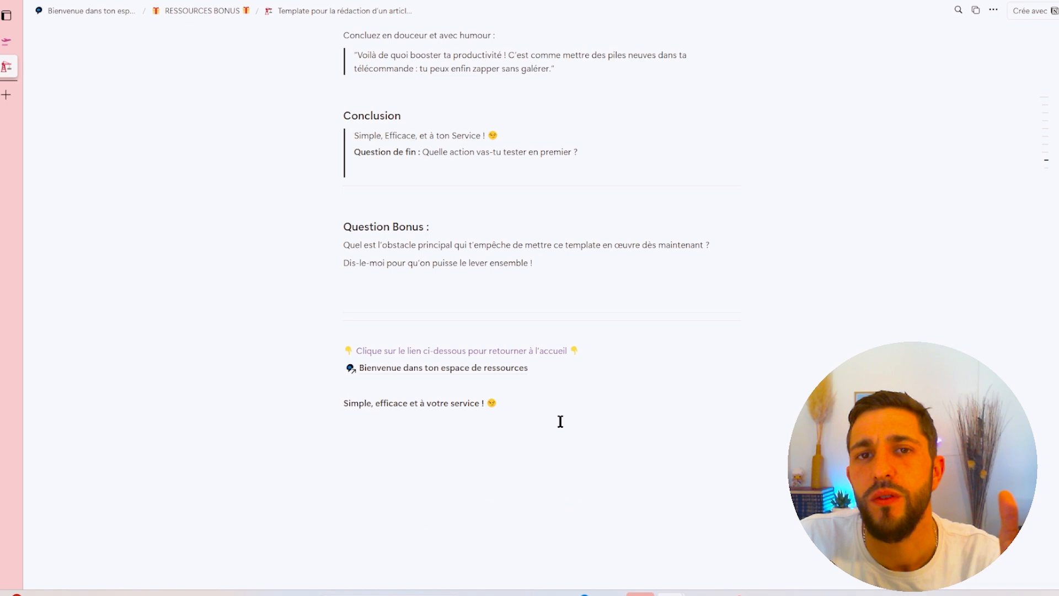
{"action": "scroll", "coordinate": [558, 178], "scroll_direction": "up", "scroll_amount": 6}
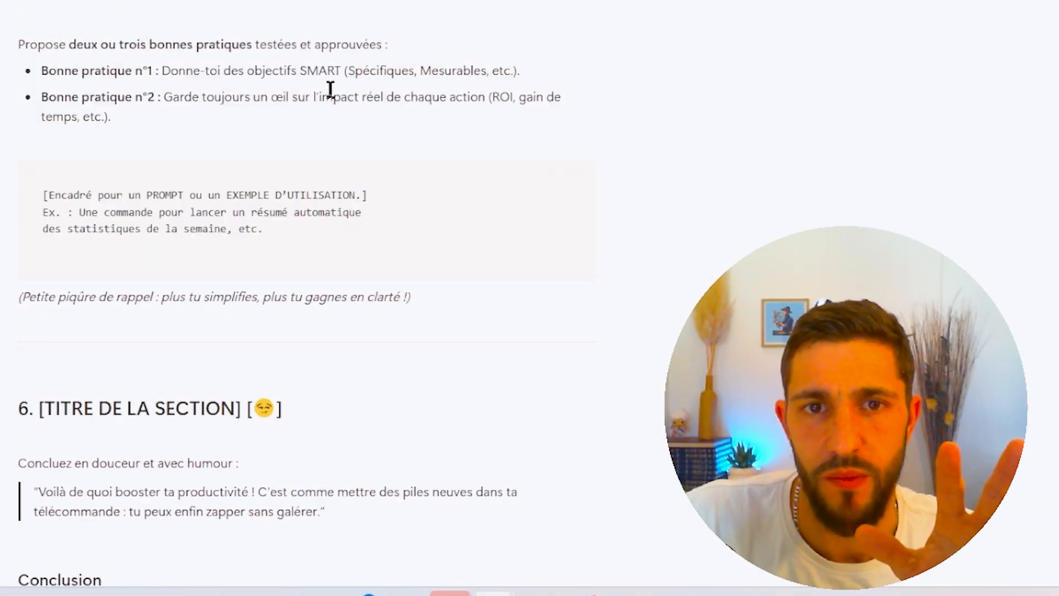
{"action": "scroll", "coordinate": [330, 90], "scroll_direction": "up", "scroll_amount": 5}
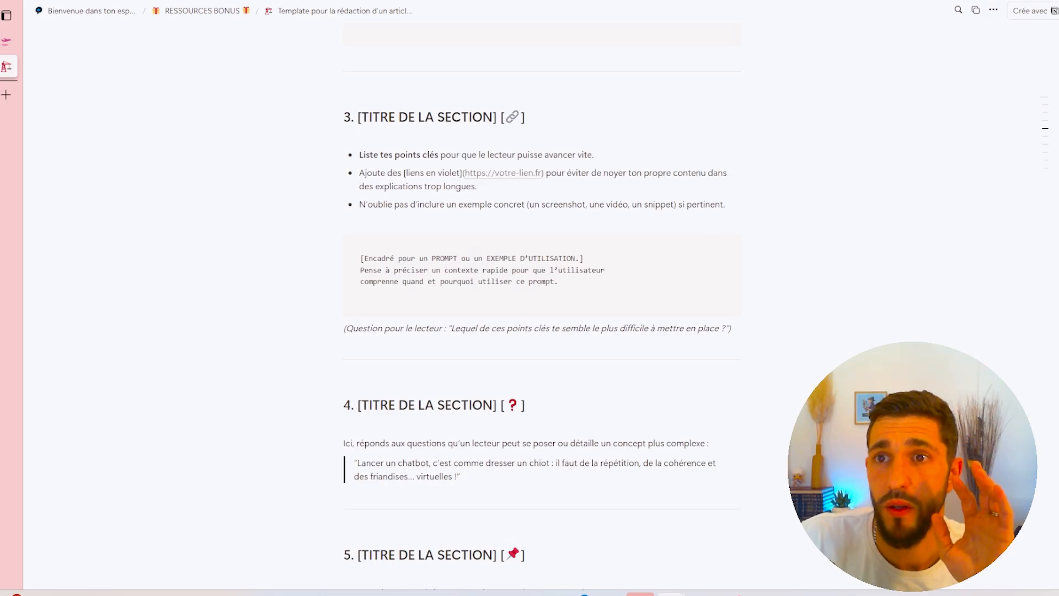
{"action": "left_click", "coordinate": [994, 11]}
{"action": "left_click", "coordinate": [853, 88]}
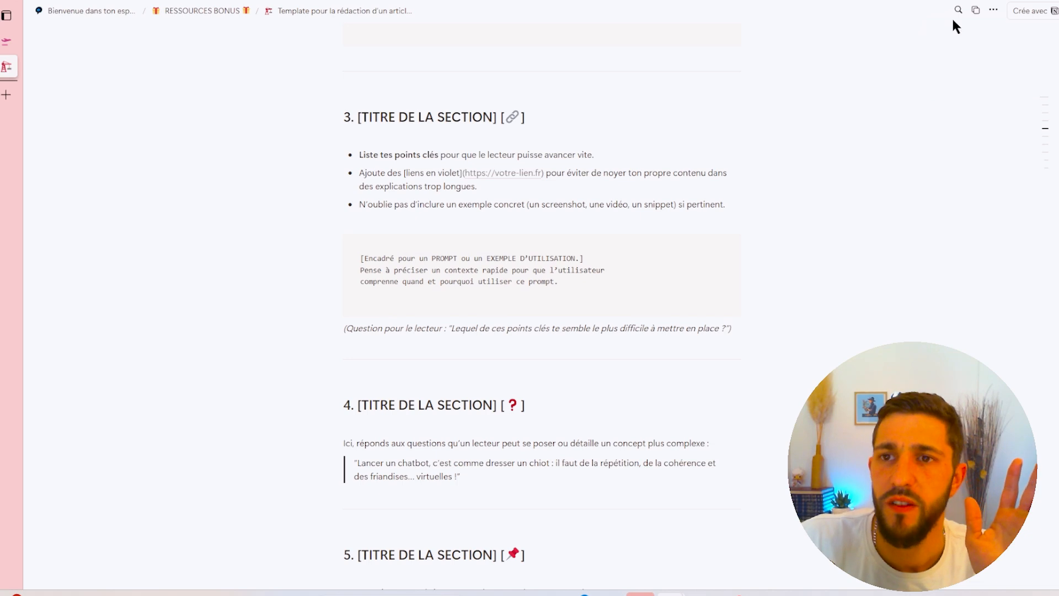
{"action": "left_click", "coordinate": [1020, 0]}
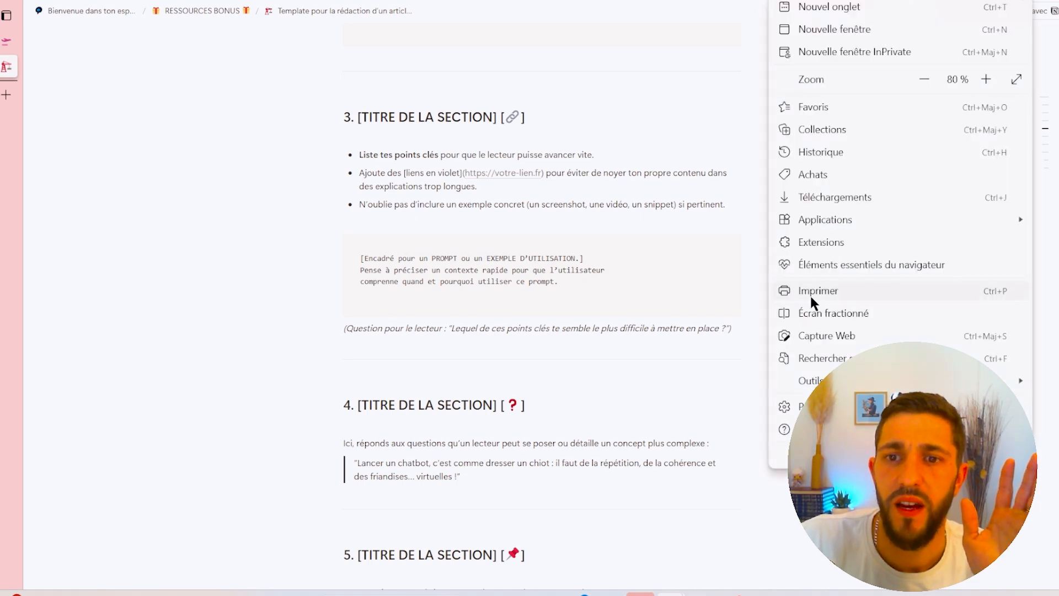
{"action": "left_click", "coordinate": [213, 238]}
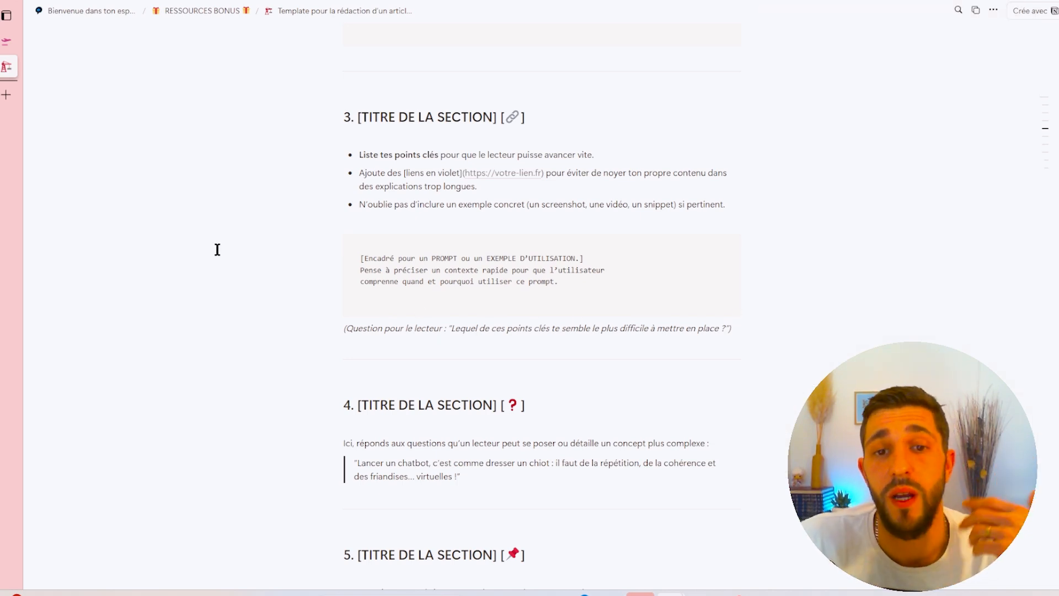
- Review the template's middle sections with their code blocks and quote blocks
{"action": "scroll", "coordinate": [334, 201], "scroll_direction": "up", "scroll_amount": 5}
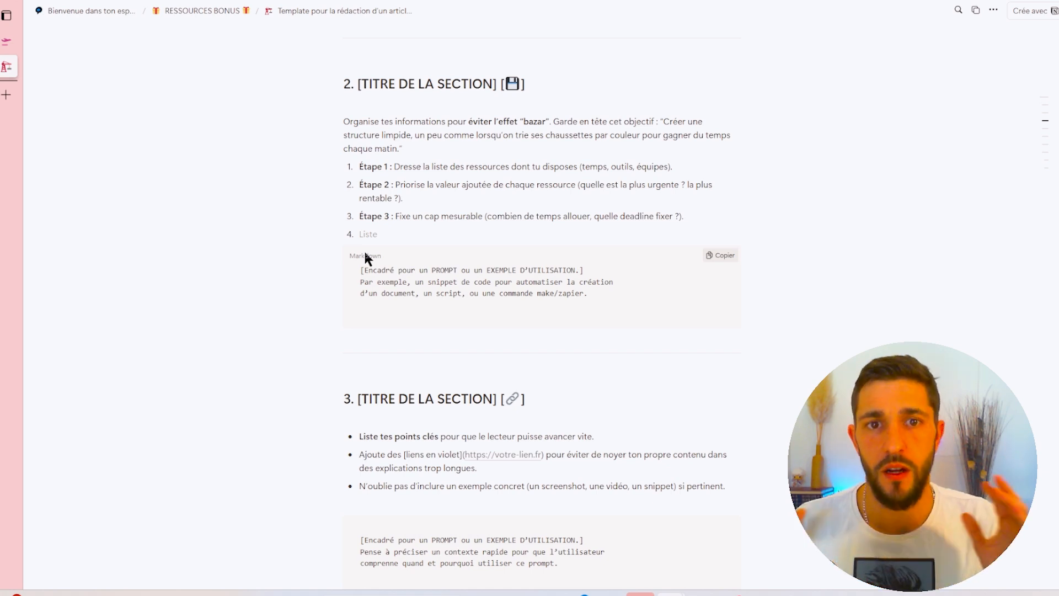
{"action": "scroll", "coordinate": [364, 257], "scroll_direction": "down", "scroll_amount": 4}
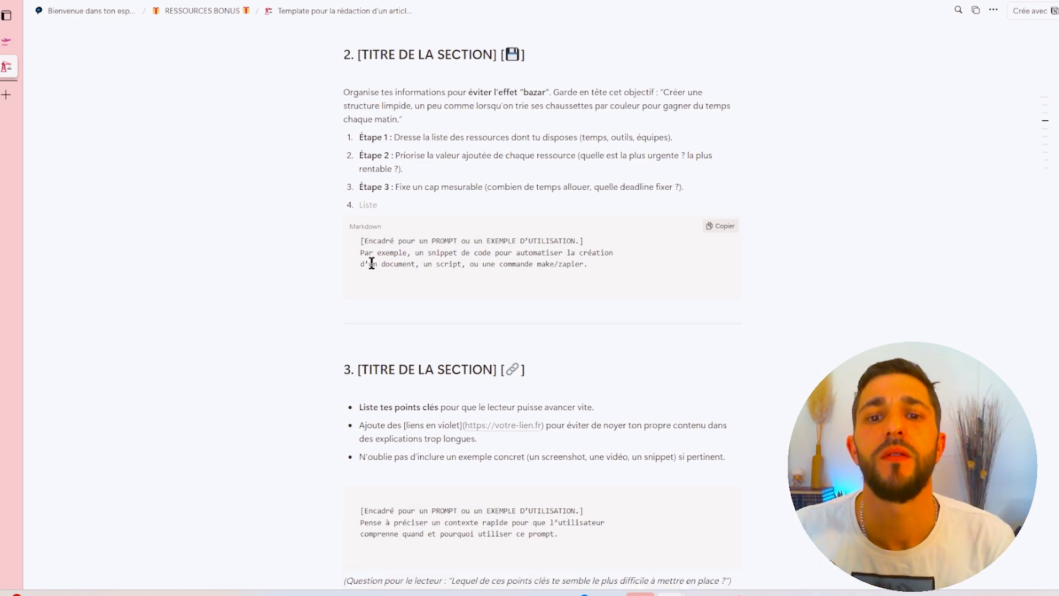
{"action": "scroll", "coordinate": [399, 334], "scroll_direction": "down", "scroll_amount": 9}
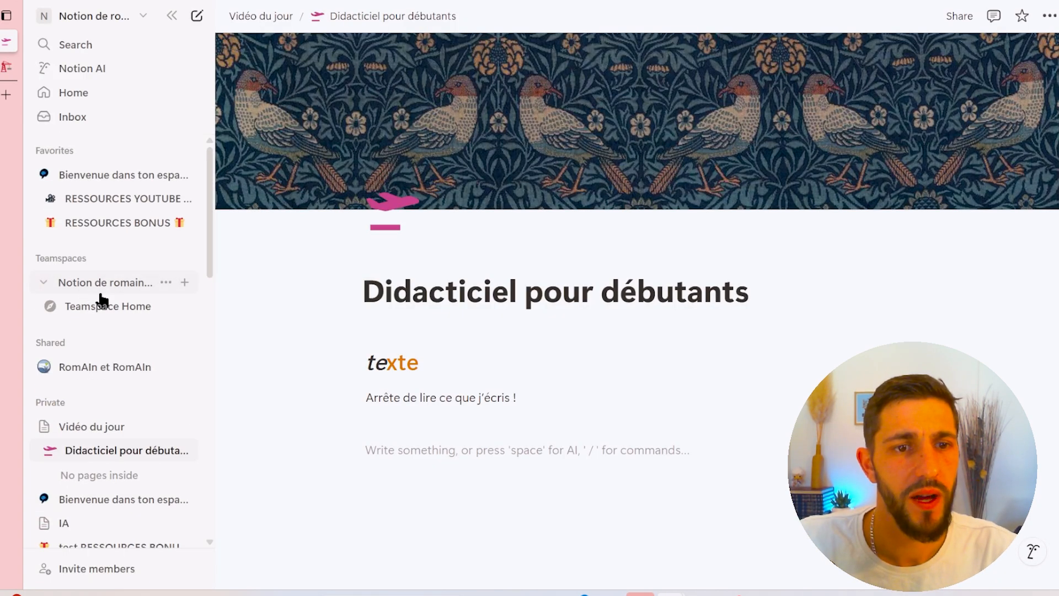
{"action": "scroll", "coordinate": [101, 304], "scroll_direction": "down", "scroll_amount": 1}
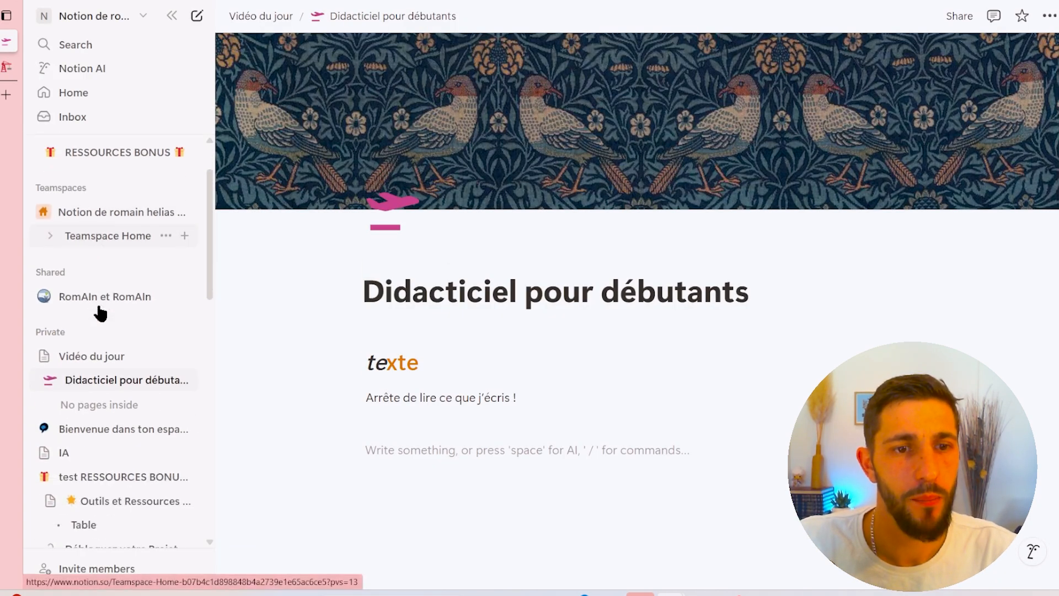
- Open Settings and, under My settings, switch the appearance to Dark and then to Light
{"action": "scroll", "coordinate": [52, 229], "scroll_direction": "up", "scroll_amount": 2}
{"action": "scroll", "coordinate": [137, 395], "scroll_direction": "down", "scroll_amount": 10}
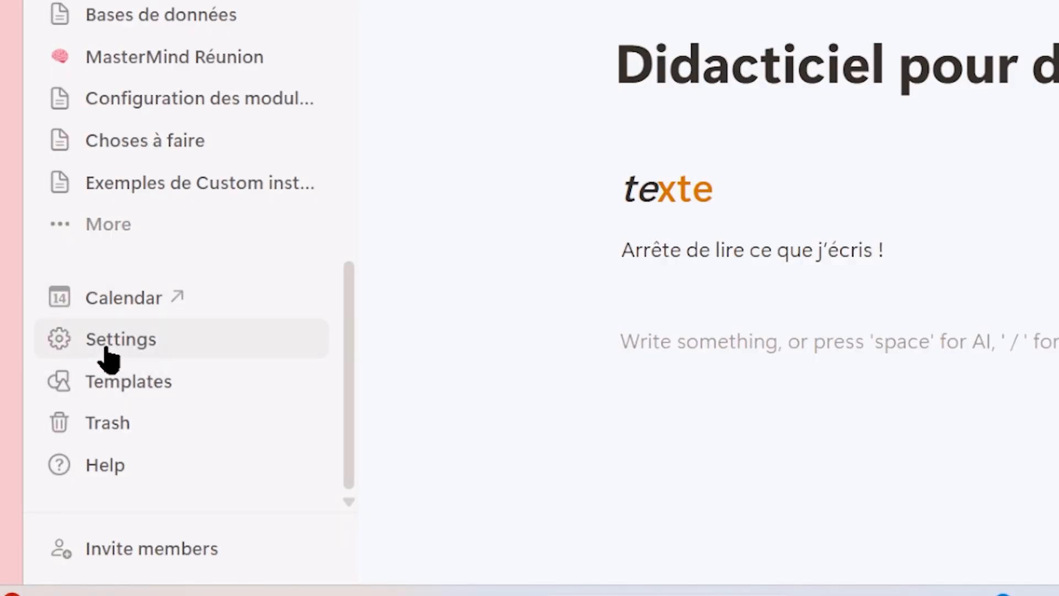
{"action": "left_click", "coordinate": [107, 348]}
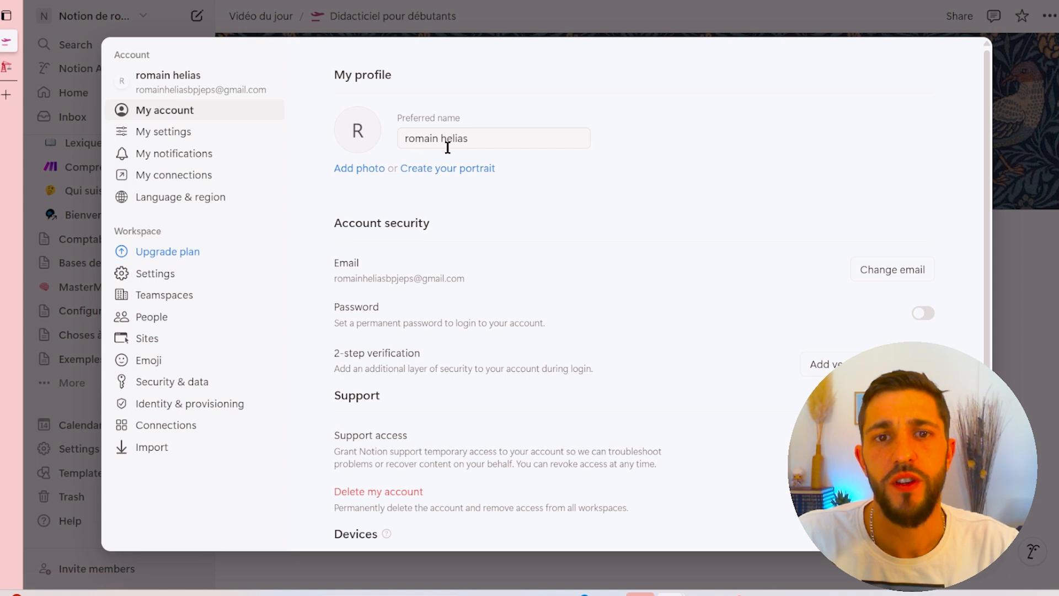
{"action": "scroll", "coordinate": [513, 198], "scroll_direction": "down", "scroll_amount": 5}
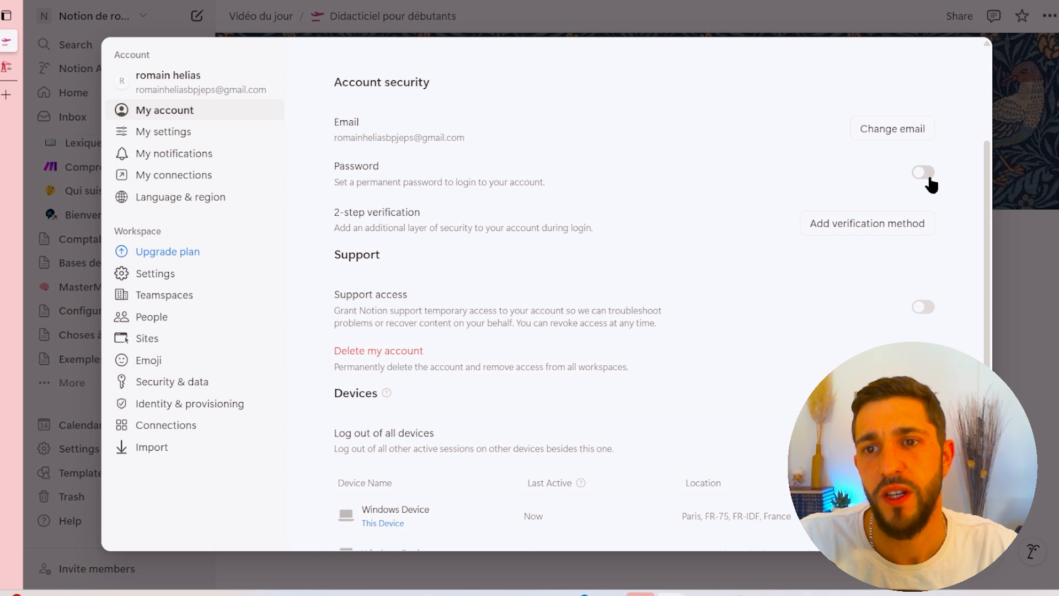
{"action": "left_click", "coordinate": [173, 137]}
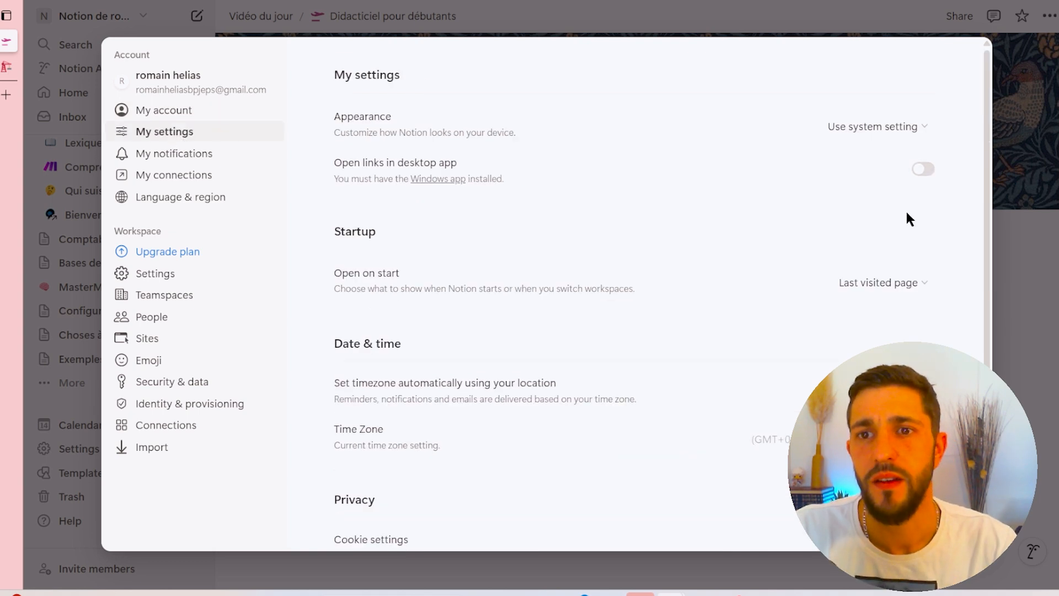
{"action": "left_click", "coordinate": [901, 127]}
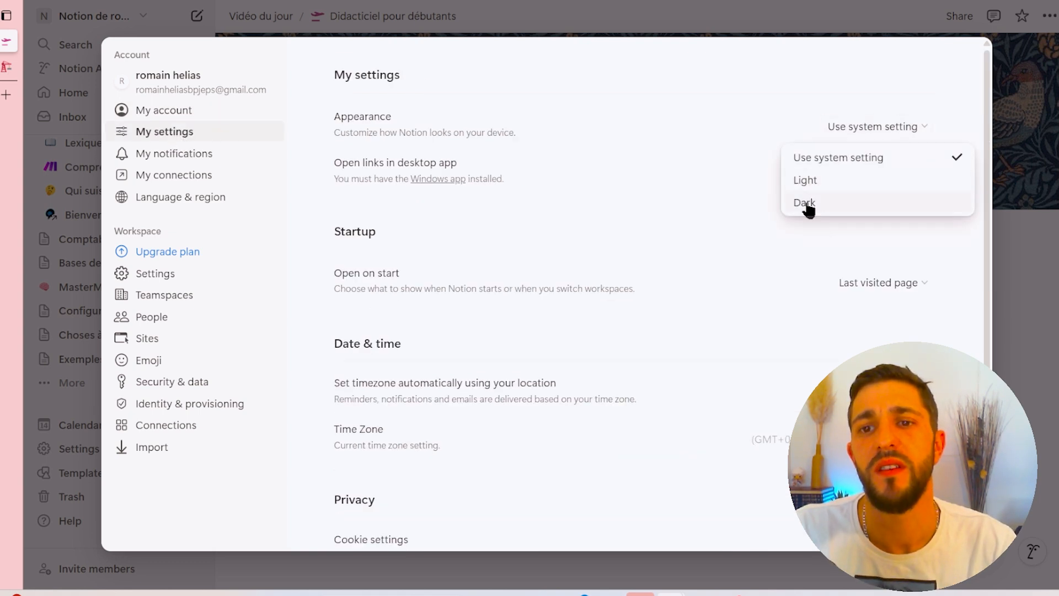
{"action": "left_click", "coordinate": [806, 201]}
{"action": "left_click", "coordinate": [889, 128]}
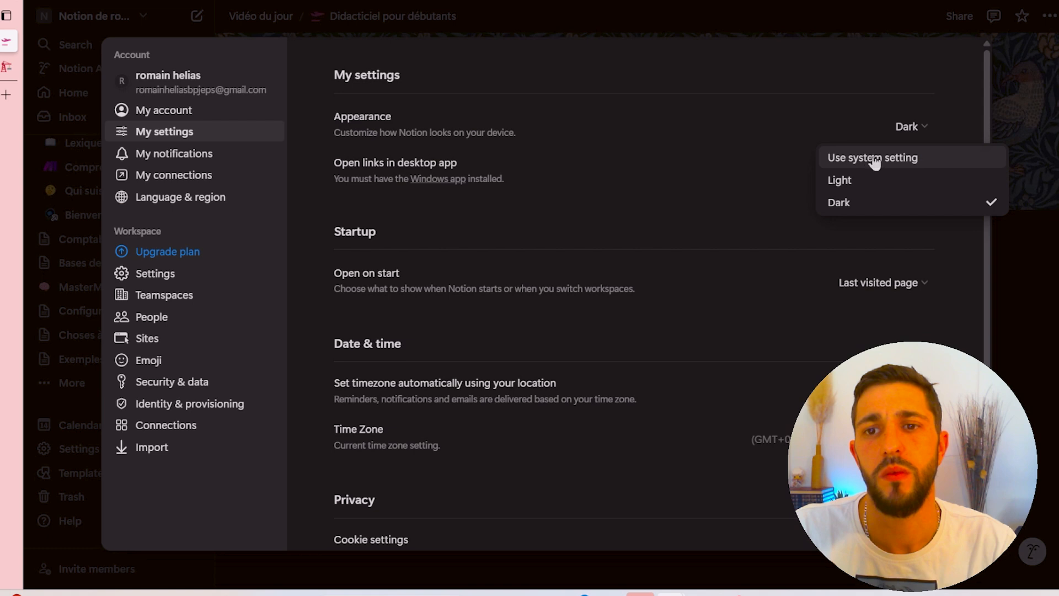
{"action": "left_click", "coordinate": [842, 178]}
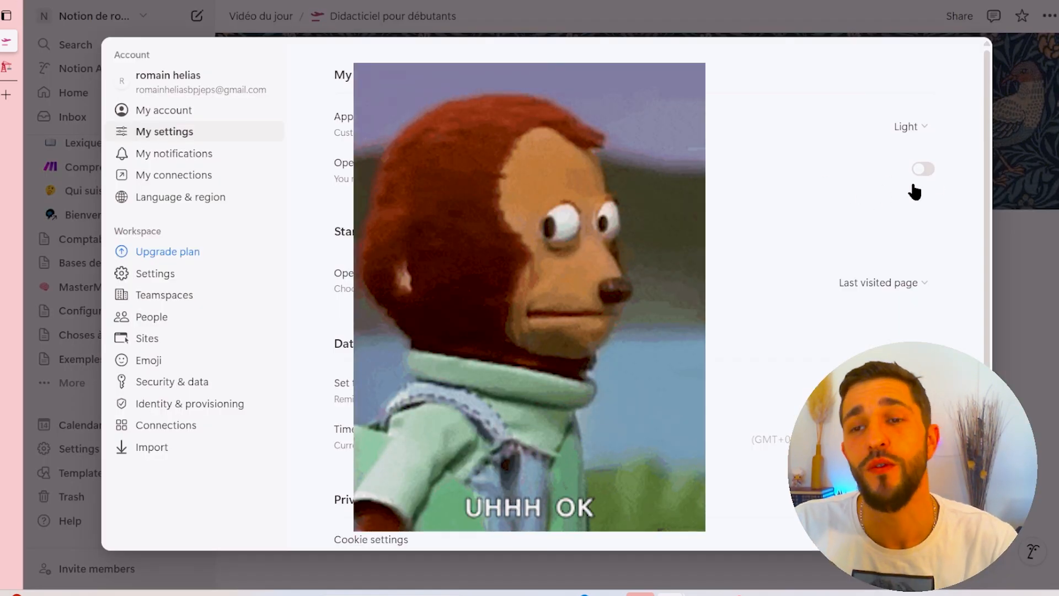
- Turn off mobile push notifications under My notifications
{"action": "scroll", "coordinate": [899, 165], "scroll_direction": "down", "scroll_amount": 3}
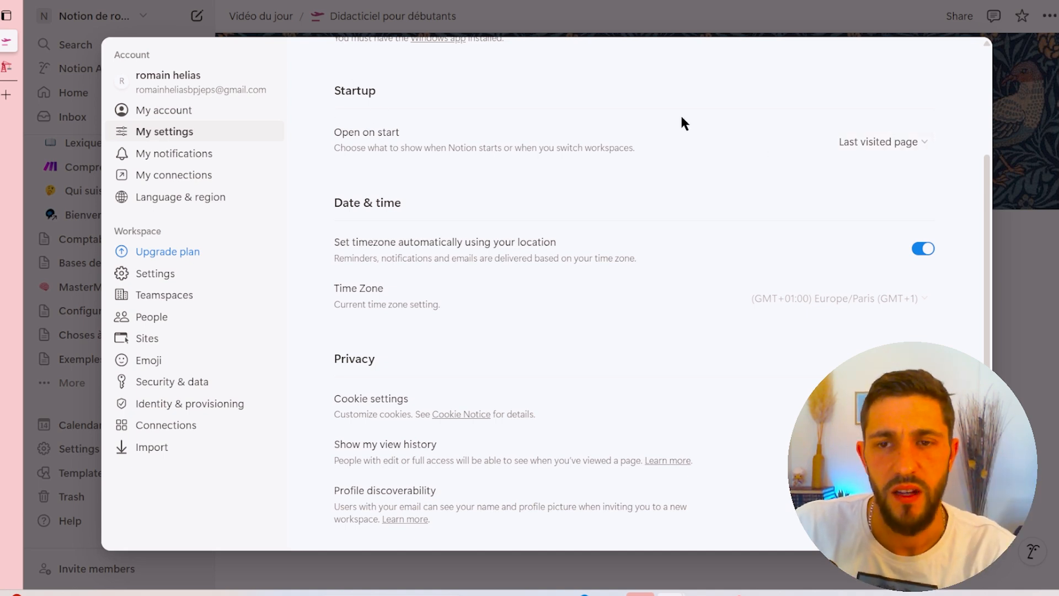
{"action": "left_click", "coordinate": [904, 142]}
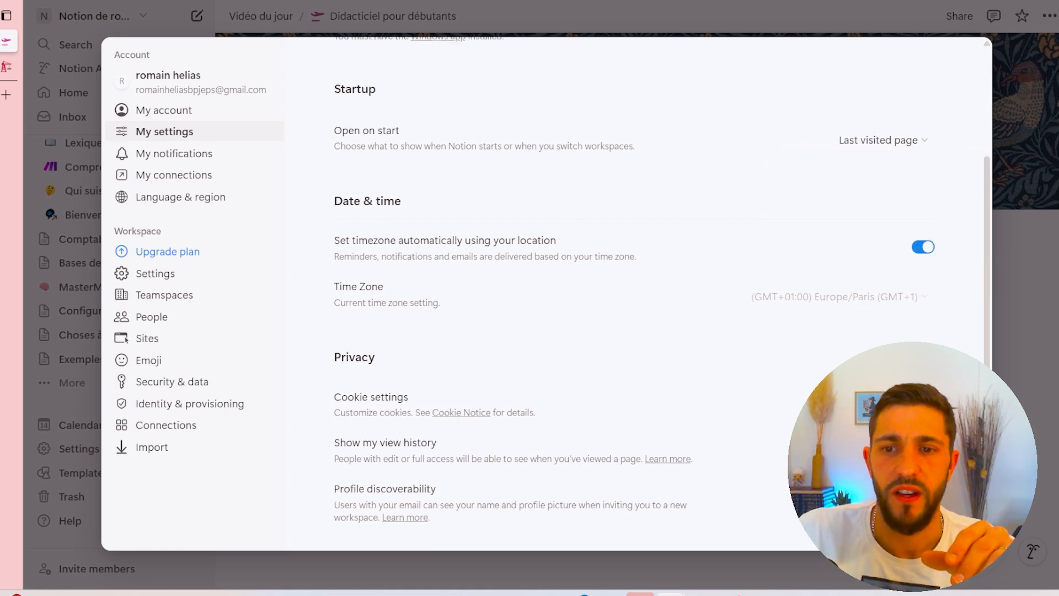
{"action": "left_click", "coordinate": [177, 153]}
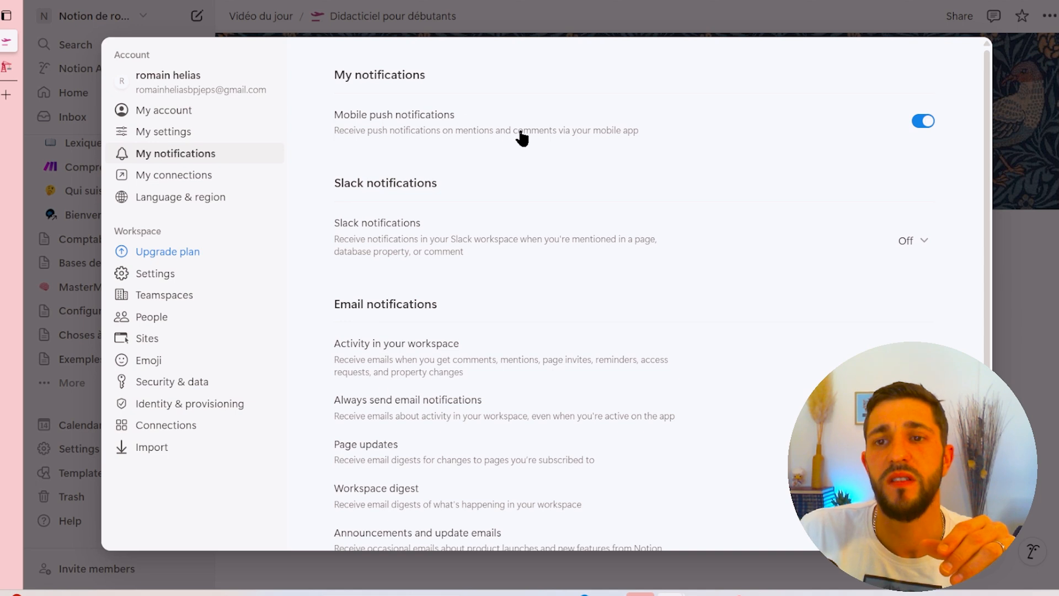
{"action": "left_click", "coordinate": [924, 122]}
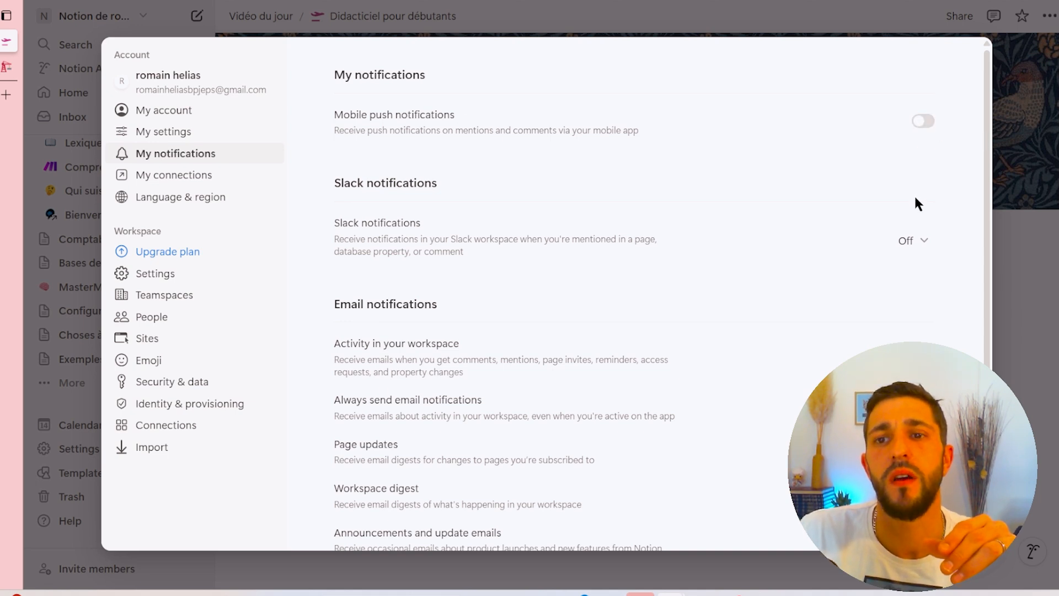
- Browse the email notification options and the list of existing and suggested connections
{"action": "scroll", "coordinate": [498, 224], "scroll_direction": "down", "scroll_amount": 3}
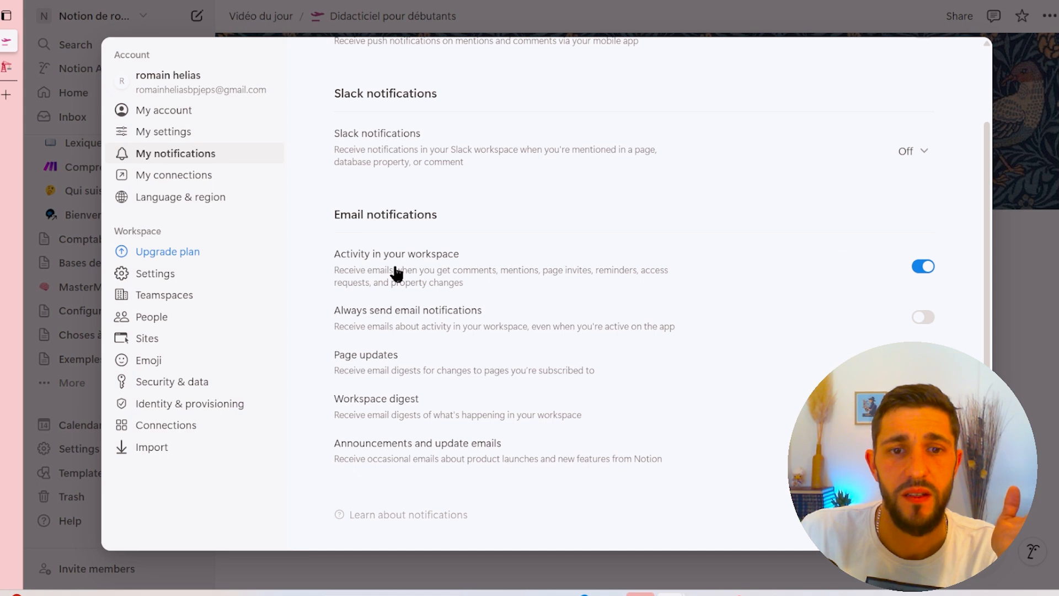
{"action": "scroll", "coordinate": [868, 208], "scroll_direction": "up", "scroll_amount": 3}
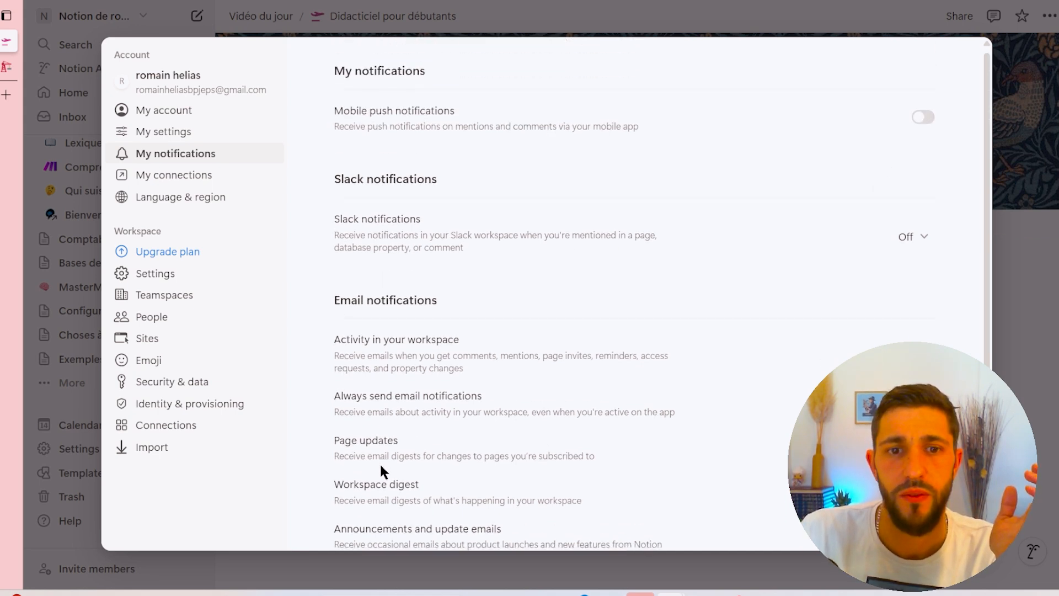
{"action": "scroll", "coordinate": [380, 470], "scroll_direction": "down", "scroll_amount": 3}
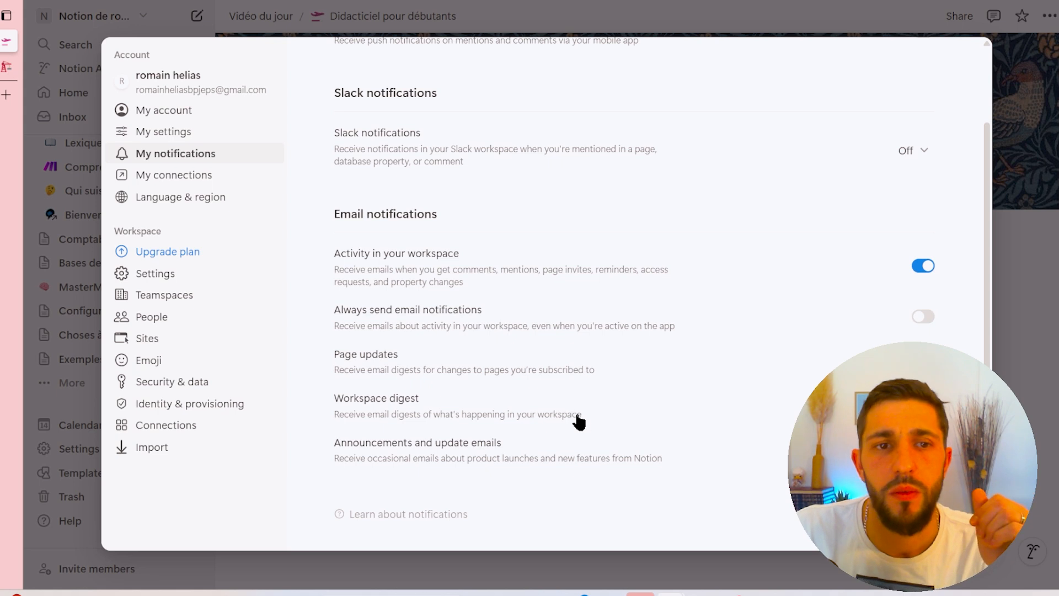
{"action": "left_click", "coordinate": [173, 177]}
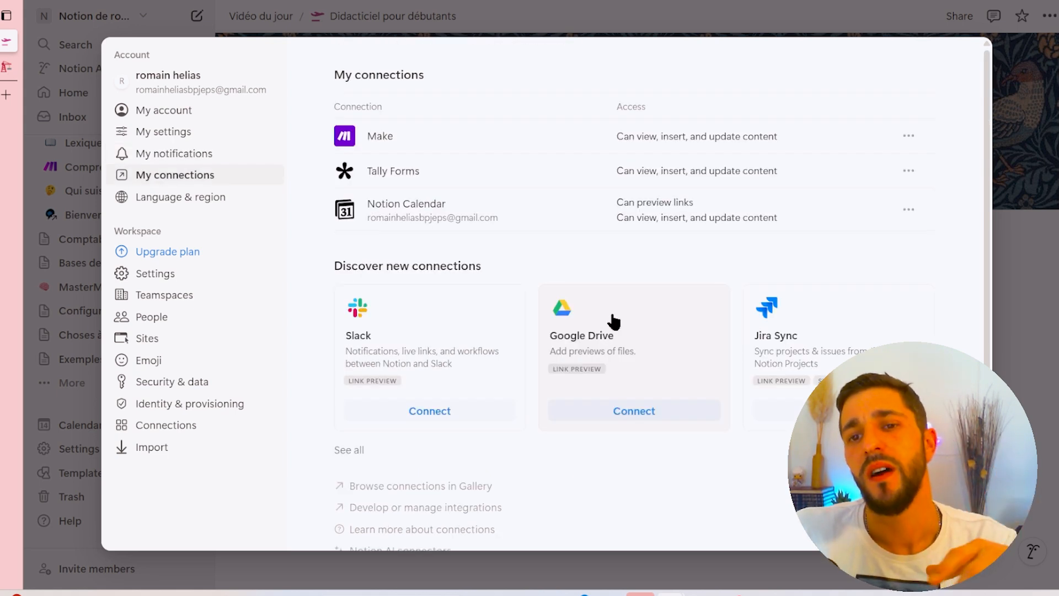
{"action": "scroll", "coordinate": [608, 335], "scroll_direction": "down", "scroll_amount": 1}
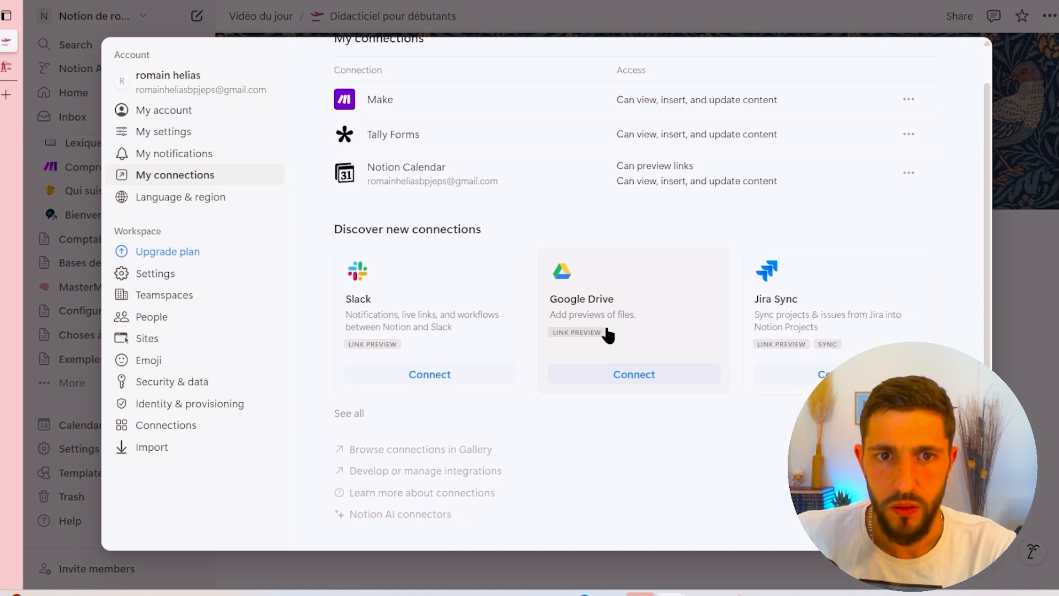
{"action": "scroll", "coordinate": [608, 334], "scroll_direction": "up", "scroll_amount": 1}
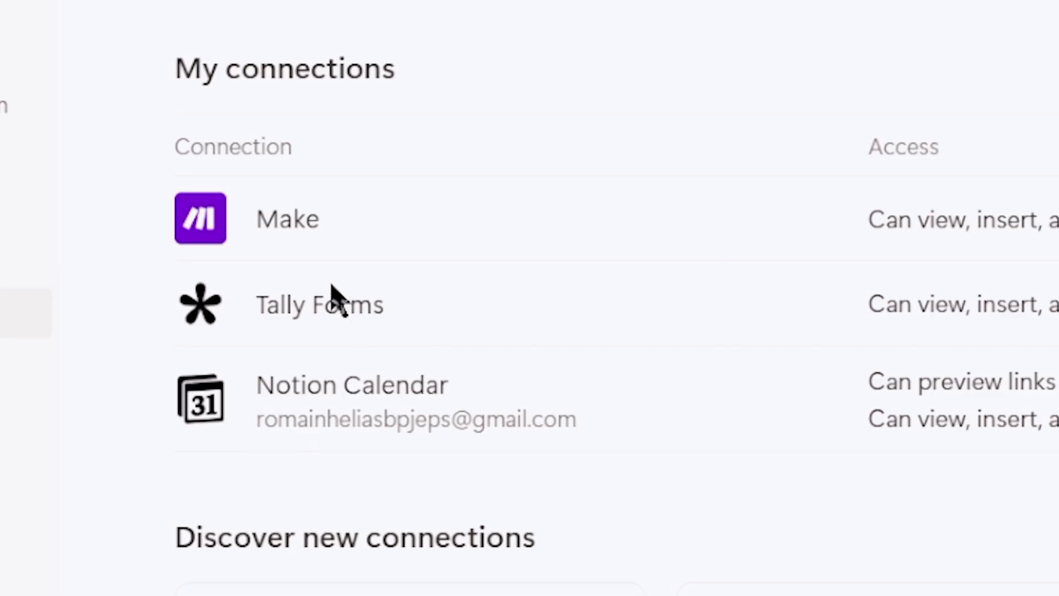
{"action": "scroll", "coordinate": [398, 170], "scroll_direction": "down", "scroll_amount": 1}
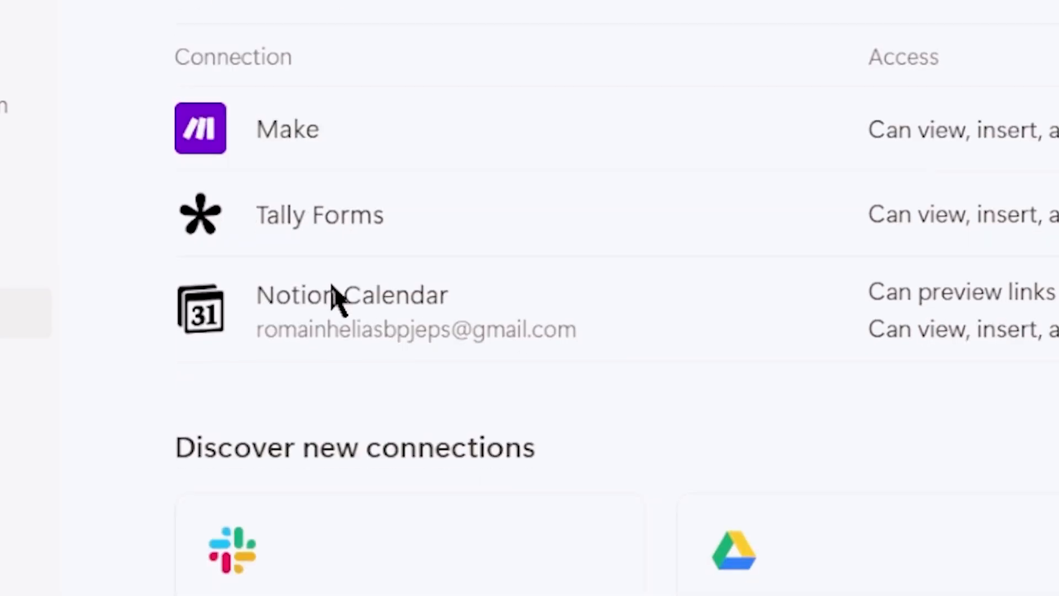
{"action": "scroll", "coordinate": [503, 563], "scroll_direction": "up", "scroll_amount": 2}
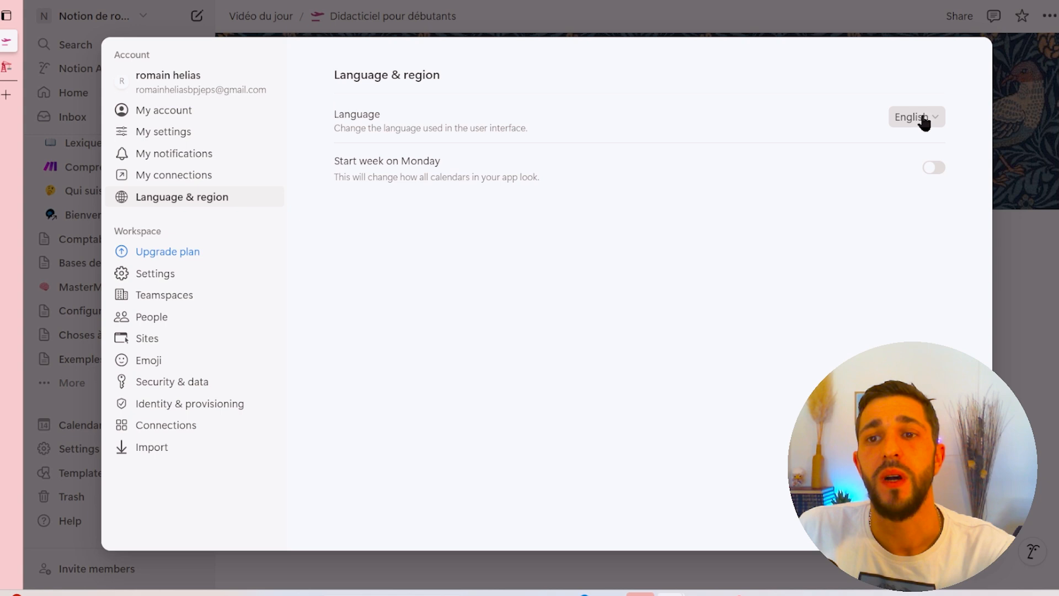
- Open the interface language list in Language & region and close it
{"action": "left_click", "coordinate": [920, 118]}
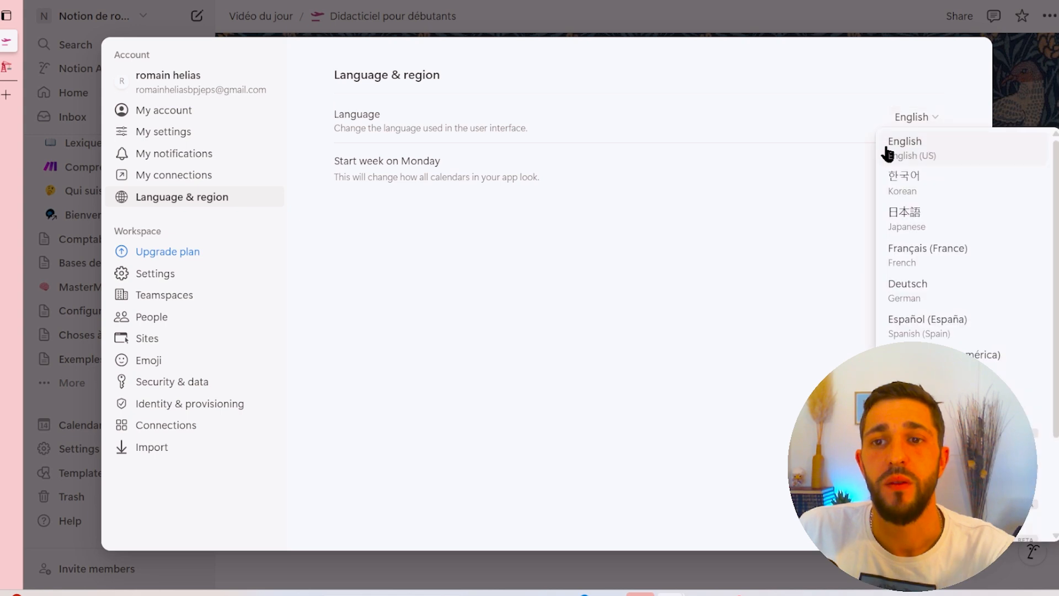
{"action": "scroll", "coordinate": [887, 243], "scroll_direction": "down", "scroll_amount": 2}
{"action": "scroll", "coordinate": [887, 243], "scroll_direction": "up", "scroll_amount": 2}
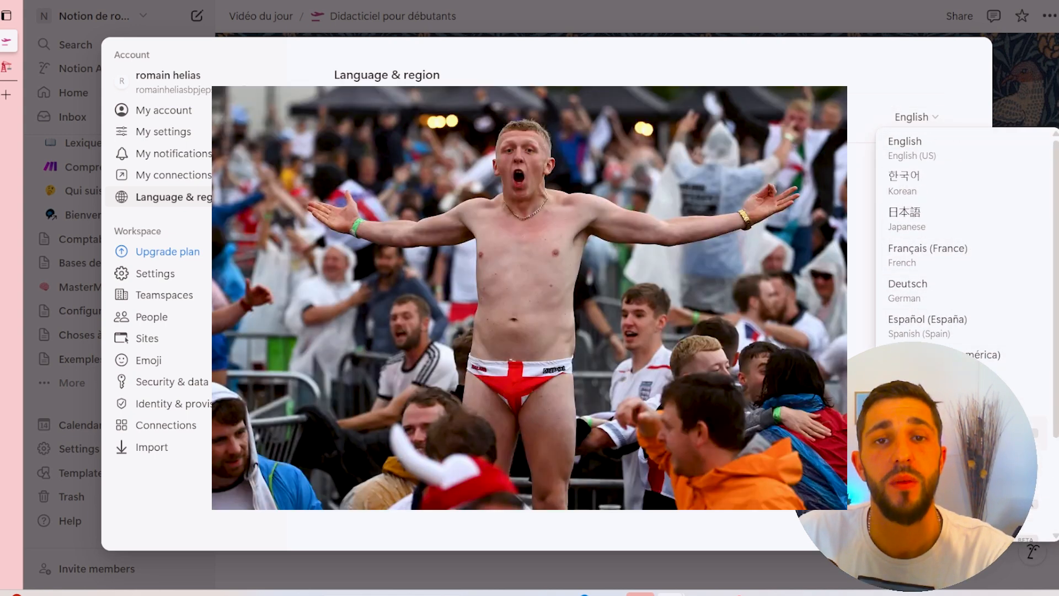
{"action": "left_click", "coordinate": [624, 339]}
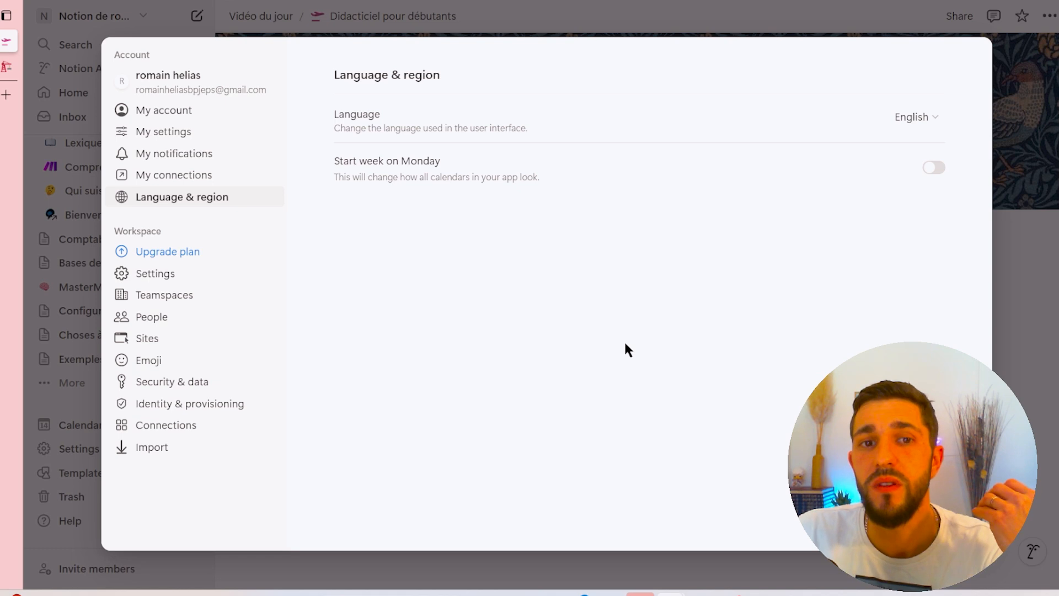